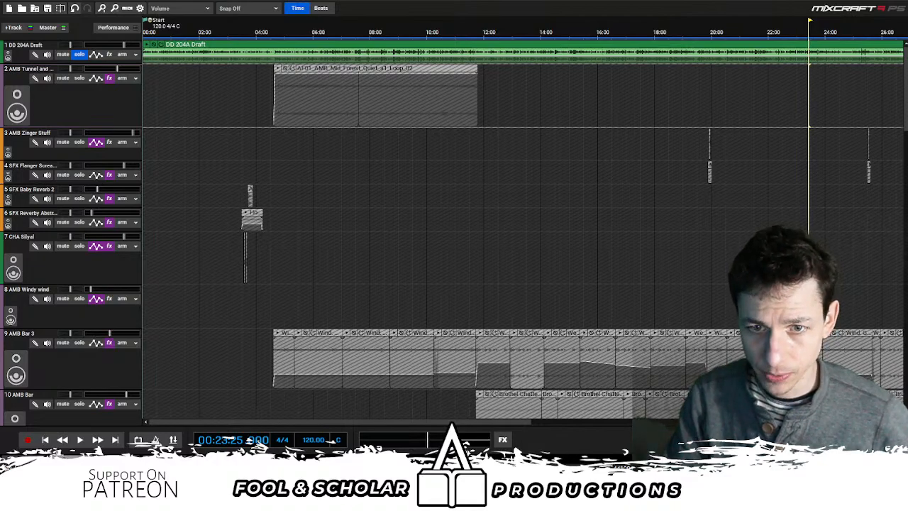
- Inspect the end of the DD 204A Draft clip around 43:00 and the end markers, and return the playhead to the start
scroll(530, 159, "down", 5)
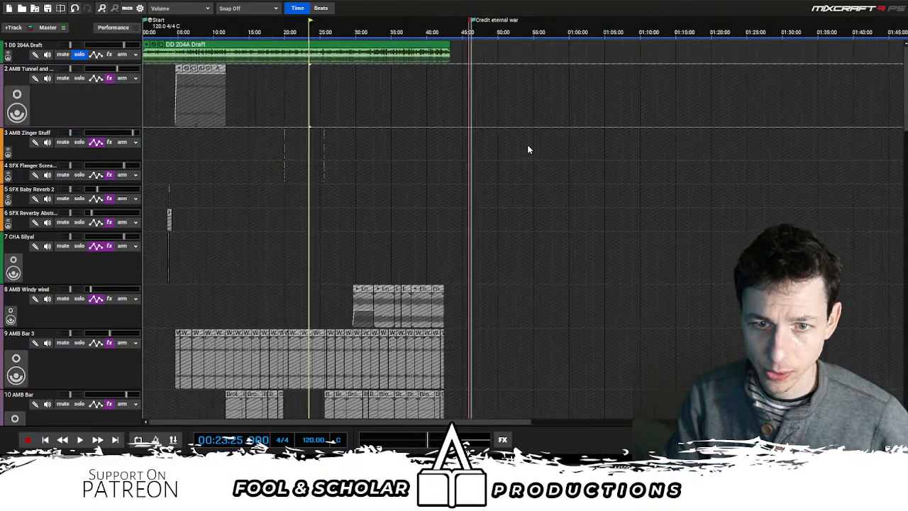
scroll(528, 149, "up", 1)
left_click(645, 105)
scroll(643, 94, "up", 4)
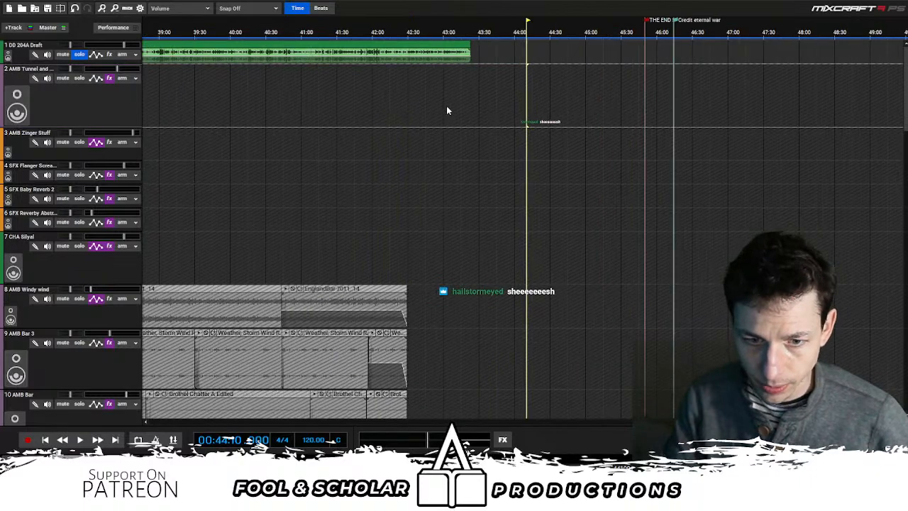
left_click(446, 110)
scroll(707, 89, "up", 1)
mouse_move(905, 89)
left_mouse_down()
mouse_move(900, 296)
mouse_move(902, 74)
left_mouse_up()
scroll(734, 115, "down", 1)
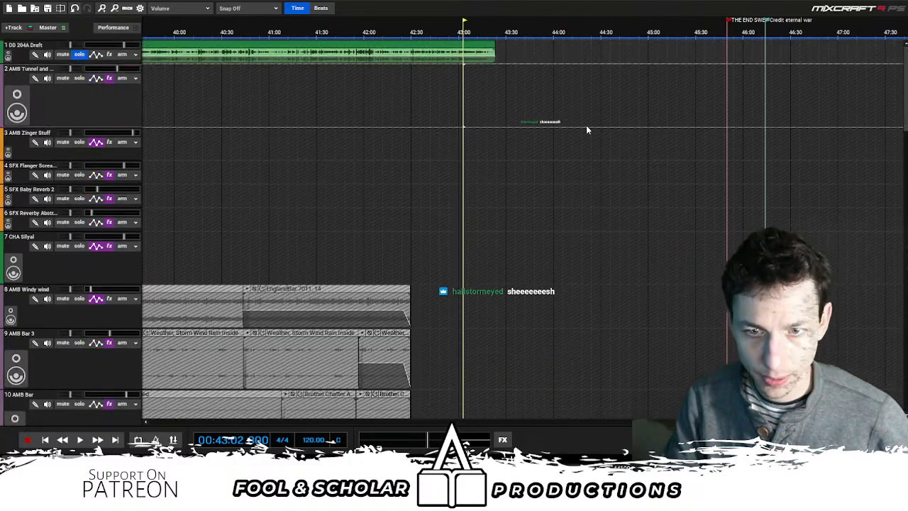
scroll(586, 126, "down", 2)
left_click(44, 439)
- Examine the session's full layout from the opening to the end credit marker, finishing back at the project start
scroll(362, 179, "up", 1)
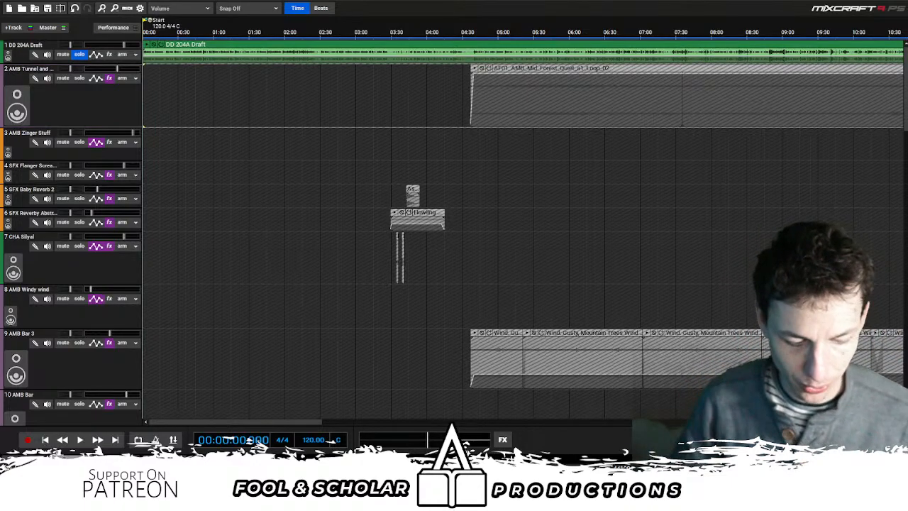
scroll(625, 227, "down", 11)
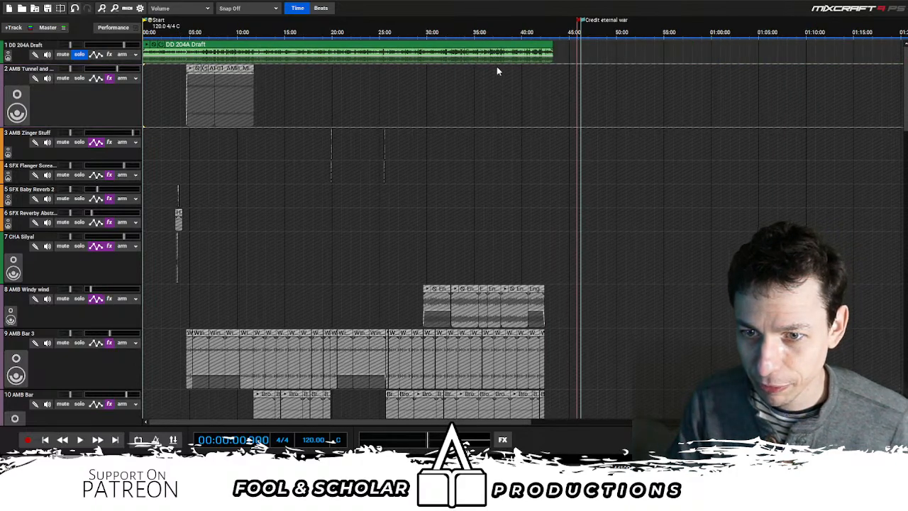
scroll(302, 179, "up", 4)
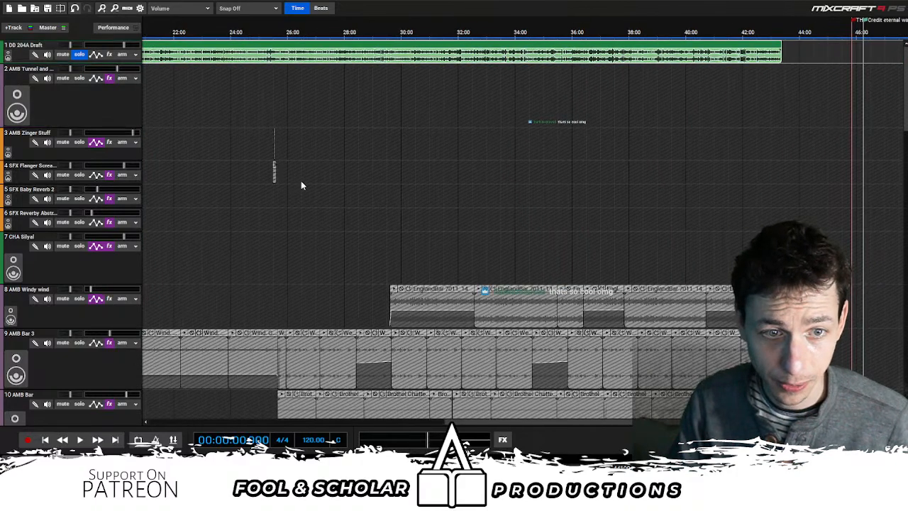
scroll(301, 180, "up", 1)
left_click(45, 440)
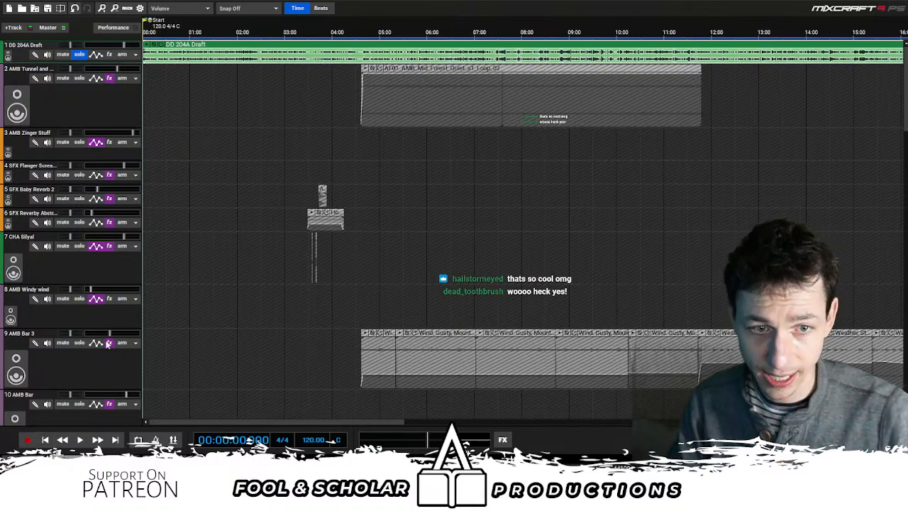
- Look over the opening section's ambience, sound effects and music tracks down to SFX 1 WALKING
scroll(291, 238, "up", 1)
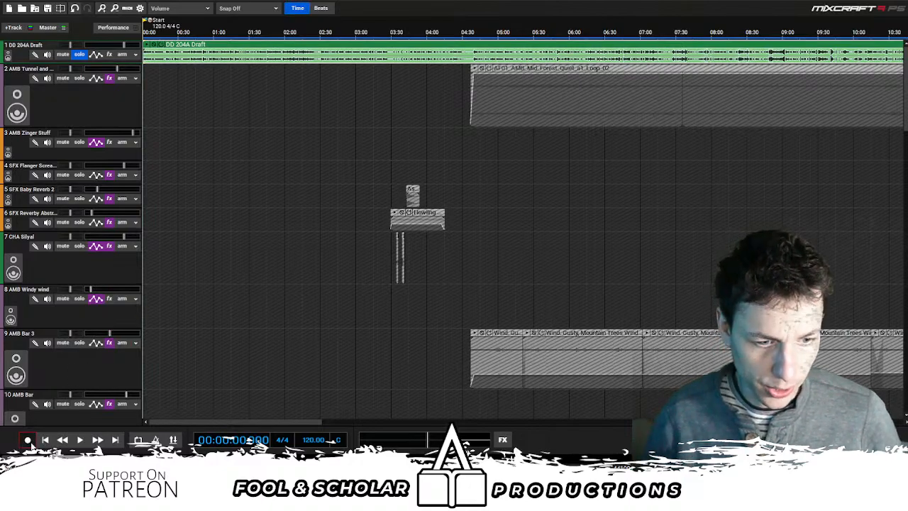
scroll(312, 174, "up", 3)
scroll(313, 174, "up", 2)
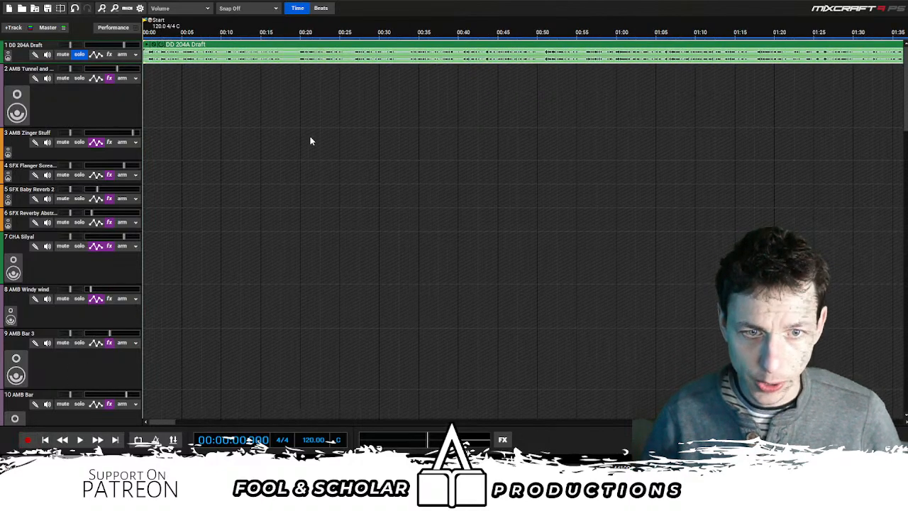
scroll(322, 129, "down", 2)
scroll(322, 129, "down", 5)
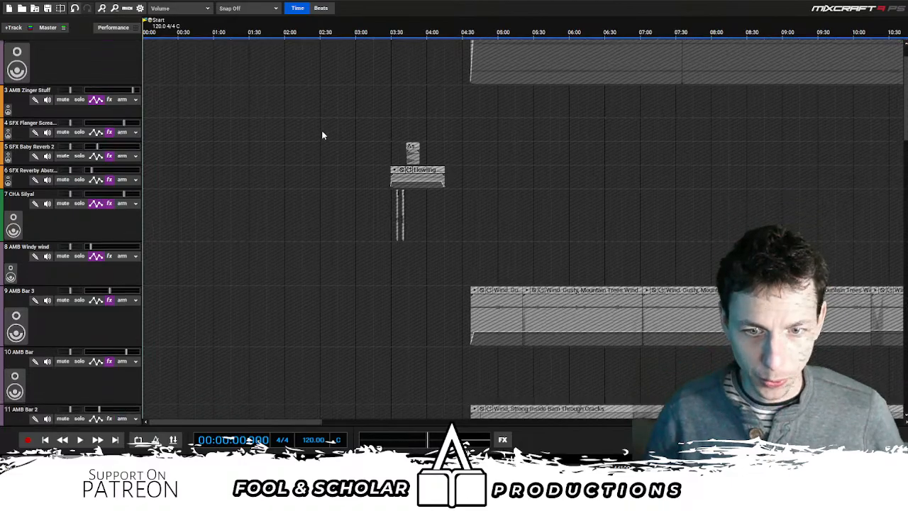
scroll(323, 133, "down", 5)
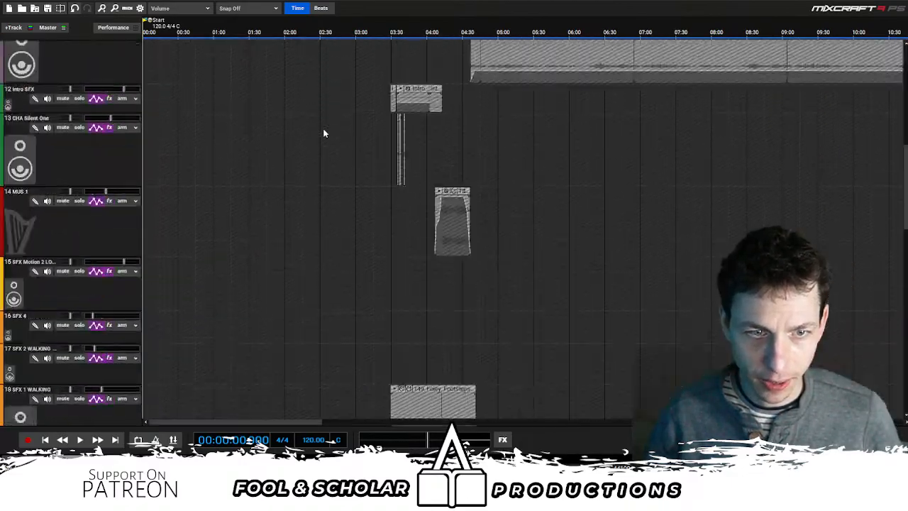
scroll(323, 133, "up", 8)
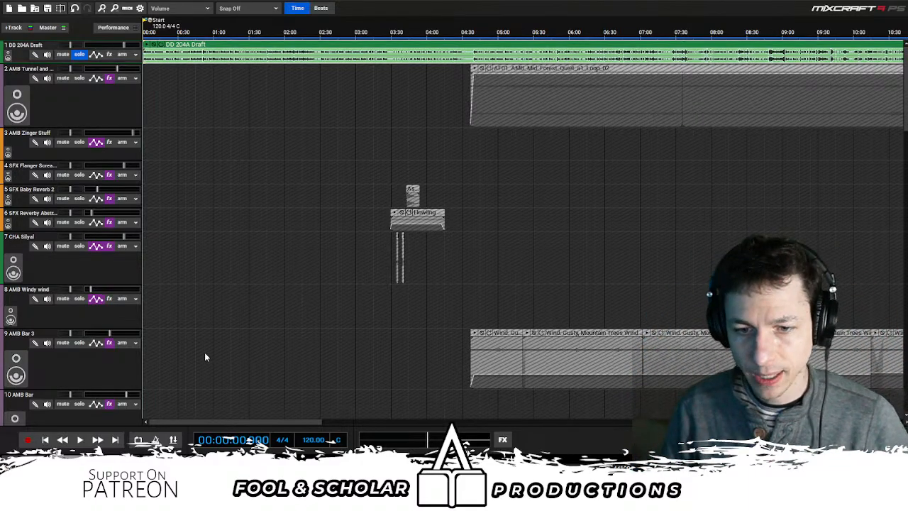
- Play the first seconds of the soloed draft, rewind to the start, and play the opening again before stopping
left_click(80, 439)
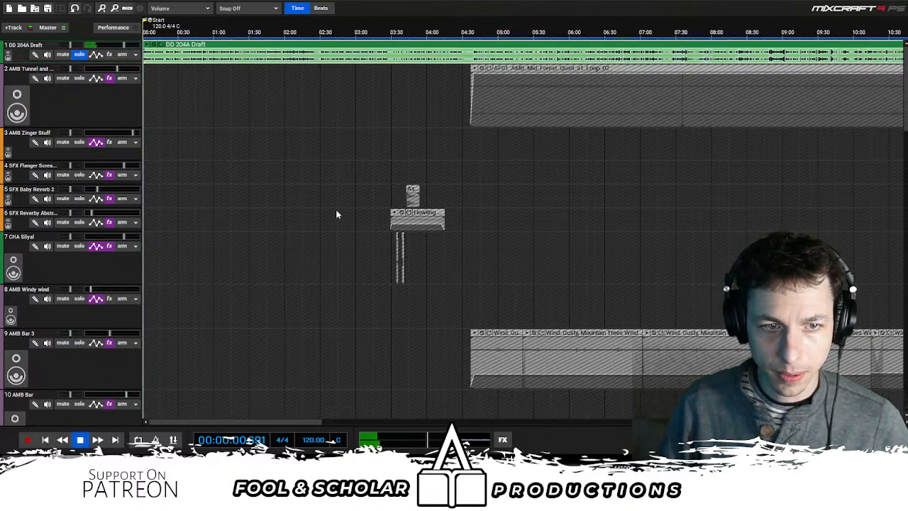
scroll(336, 206, "up", 4)
key("space")
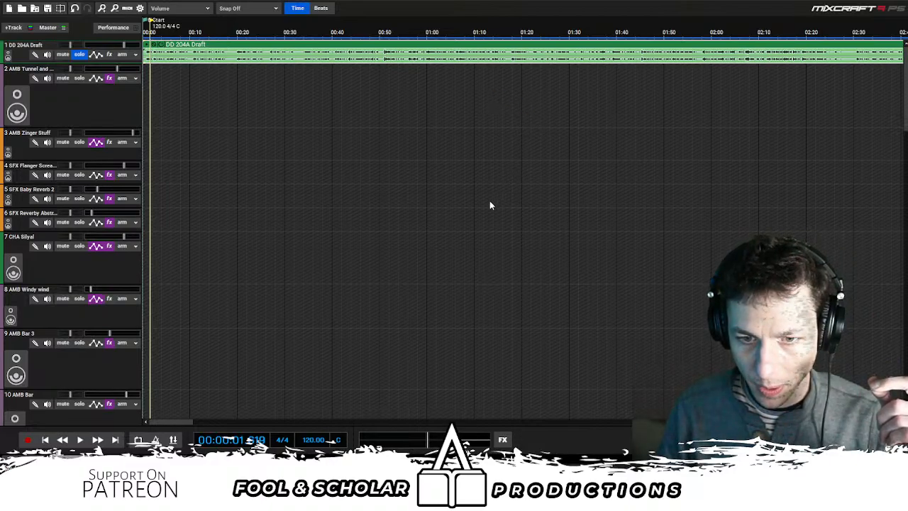
left_click(62, 441)
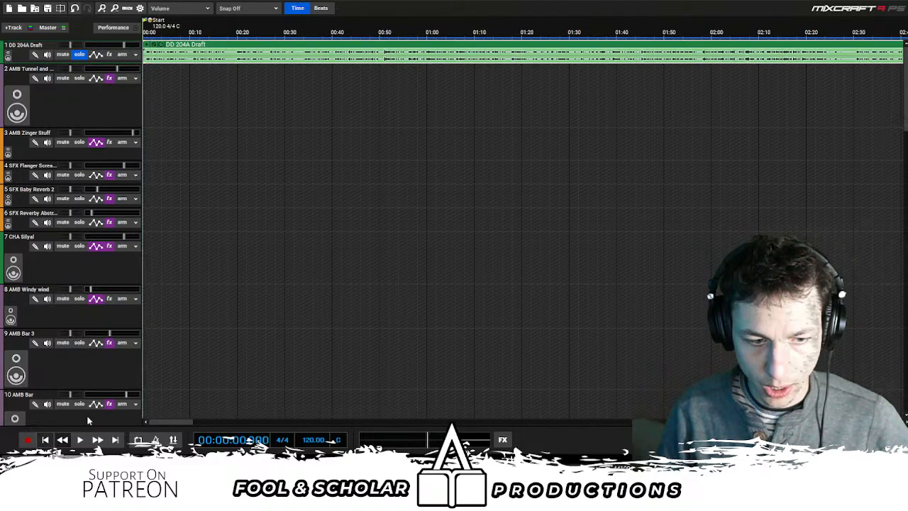
key("space")
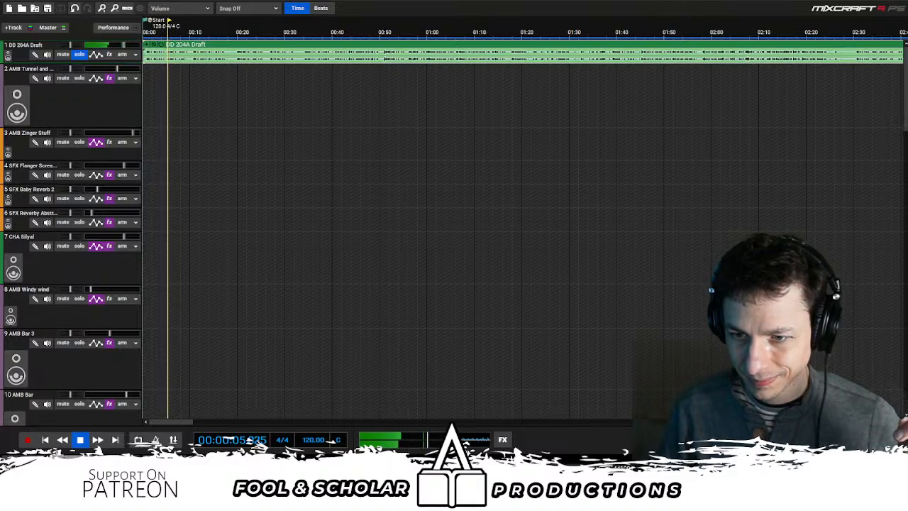
key("space")
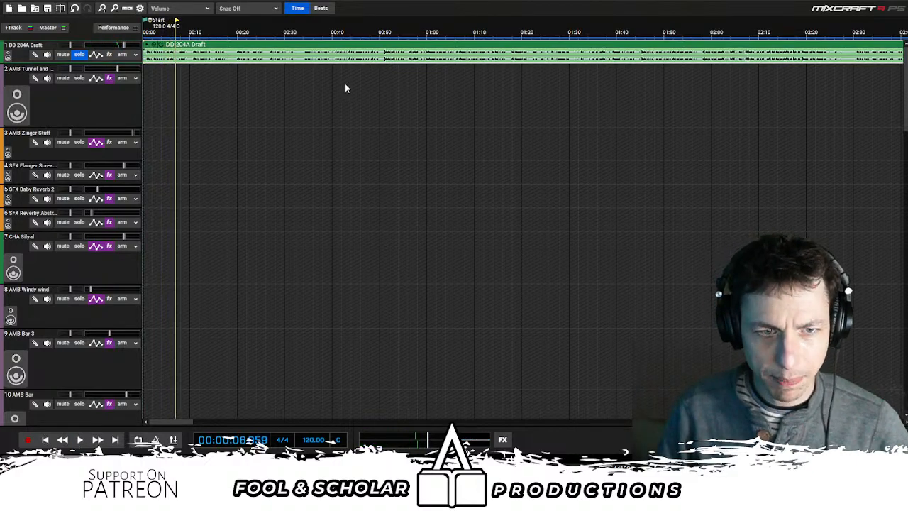
- Briefly play the draft from about the 6-second mark and toggle the draft track's solo off and back on
scroll(345, 84, "up", 2)
left_click(217, 83)
key("space")
key("space")
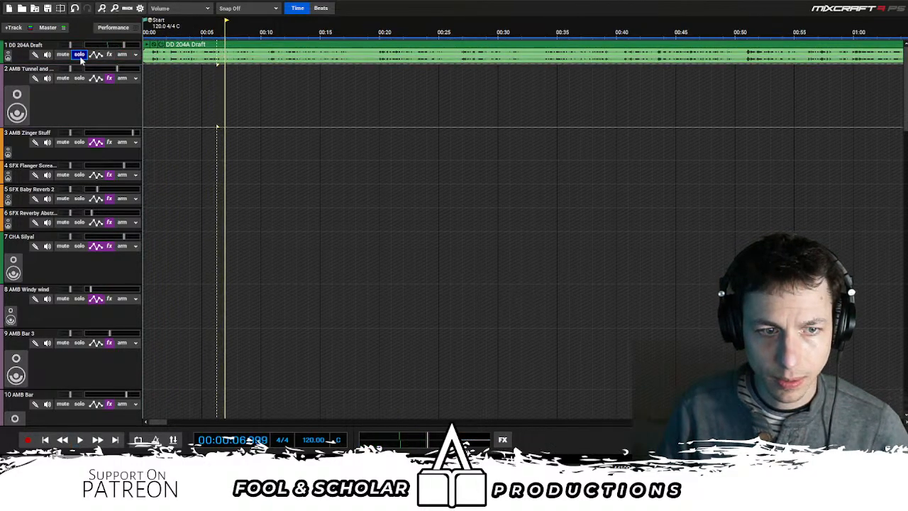
left_click(79, 56)
left_click(79, 56)
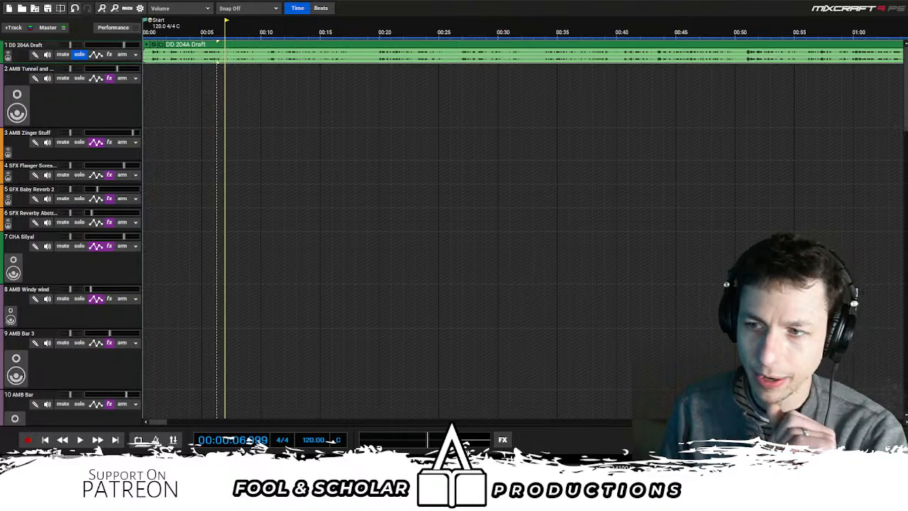
- Return to the project start and play the soloed draft from the beginning
left_click(45, 440)
key("space")
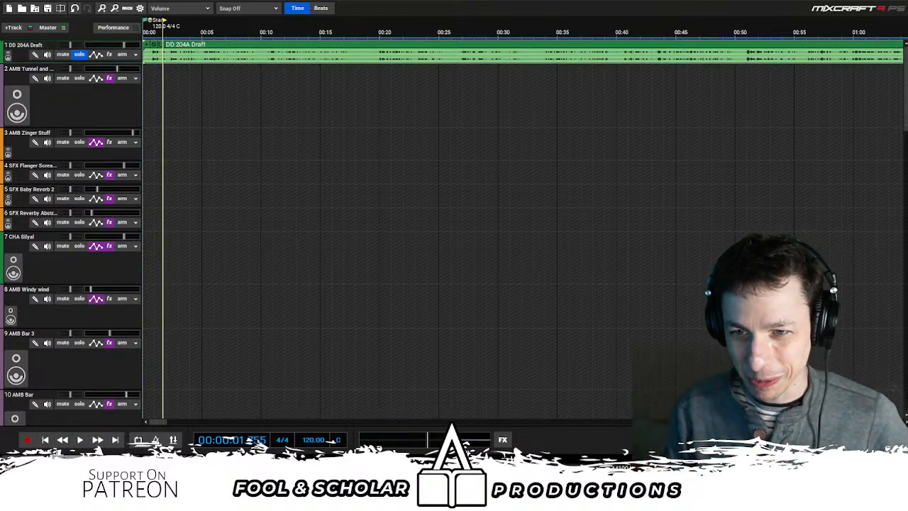
key("space")
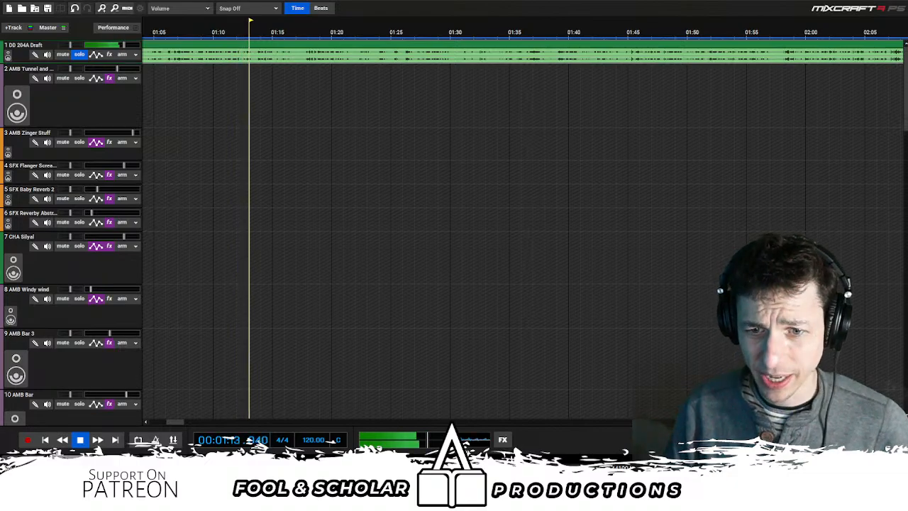
- Inspect the MUS Main clips and the voice clips beneath them during playback, pausing at about 1:50
scroll(805, 125, "down", 4)
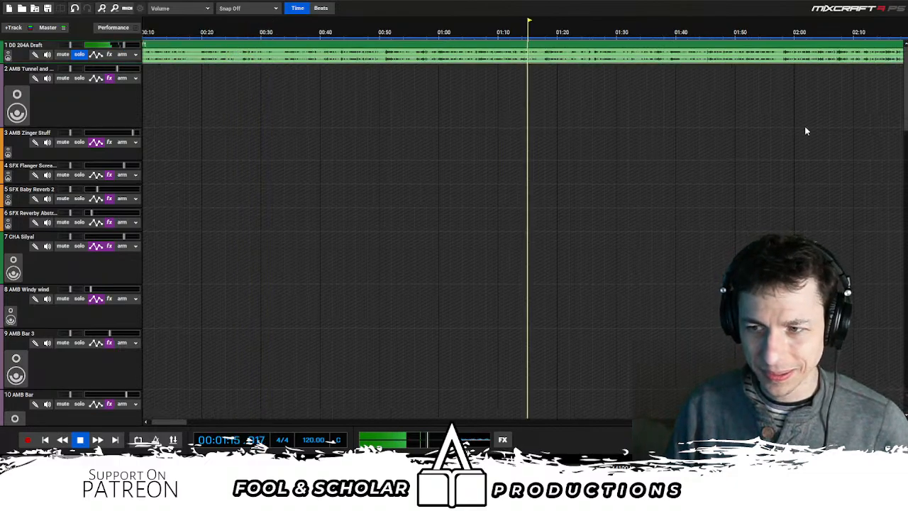
scroll(730, 216, "down", 10)
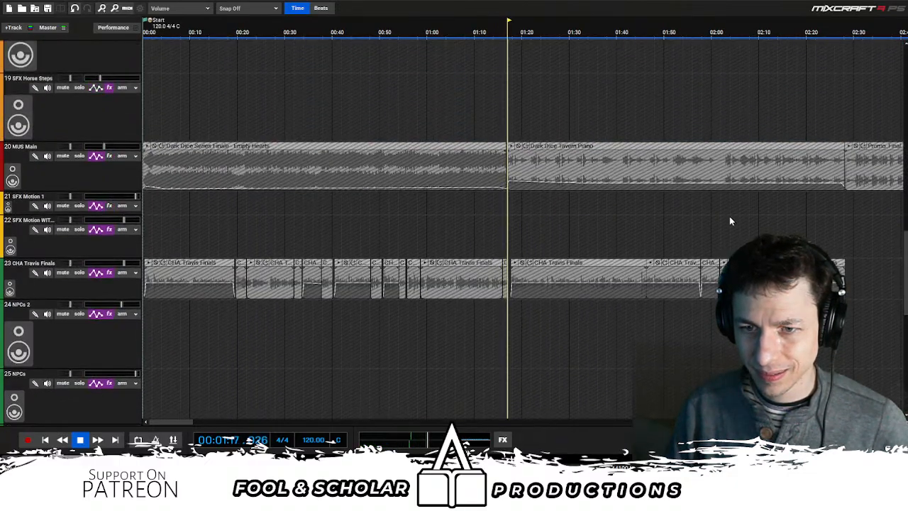
scroll(647, 207, "down", 2)
scroll(647, 206, "up", 2)
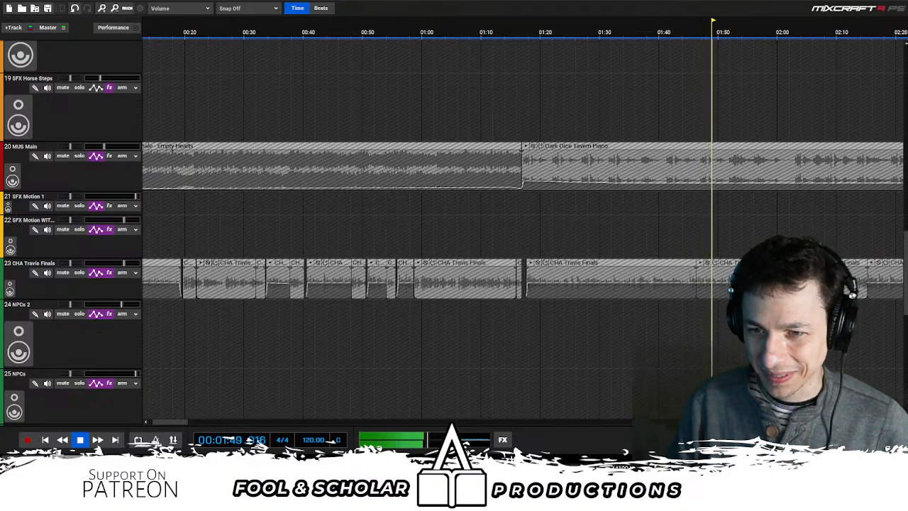
scroll(539, 202, "down", 3)
key("space")
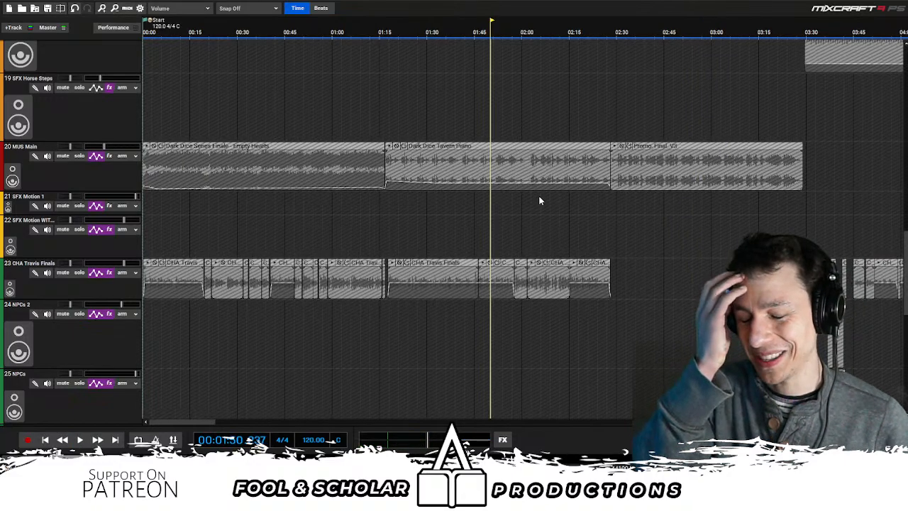
- Resume playback and look over the tracks from MUS Main up to the draft while listening
key("space")
scroll(538, 198, "down", 4)
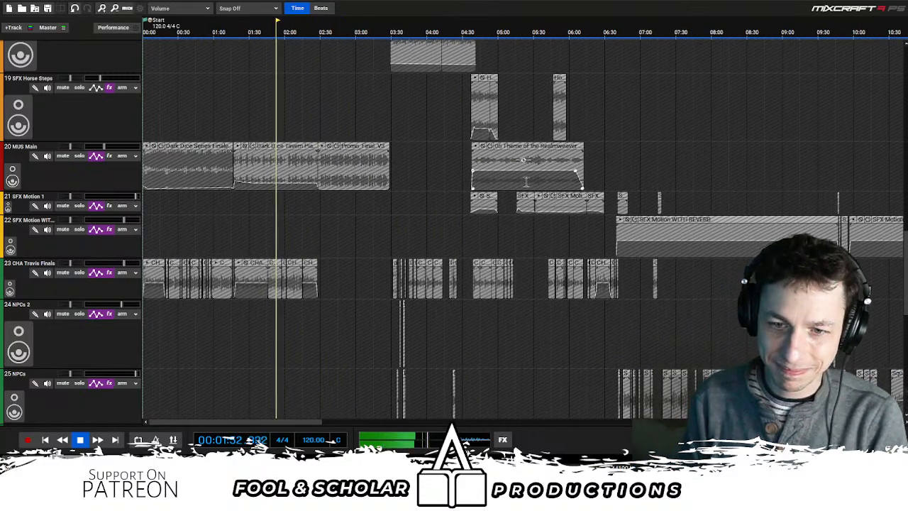
scroll(533, 201, "up", 4)
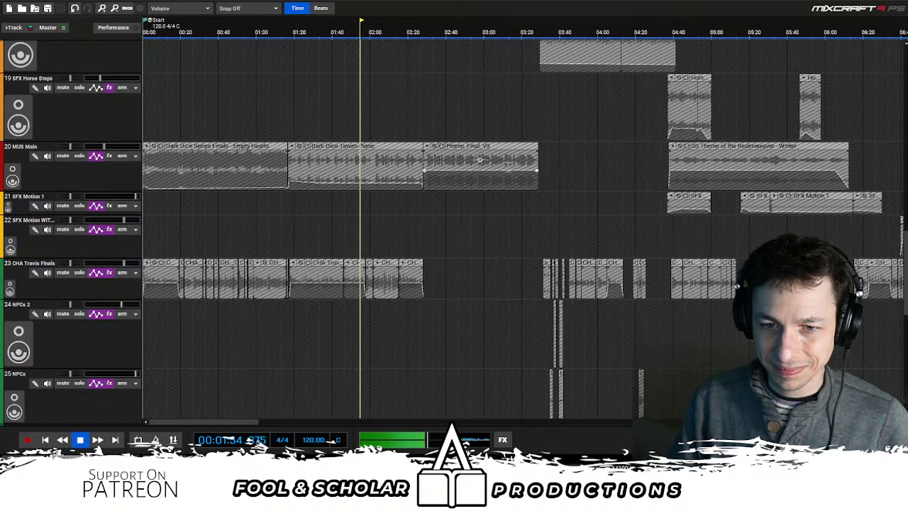
scroll(559, 203, "up", 10)
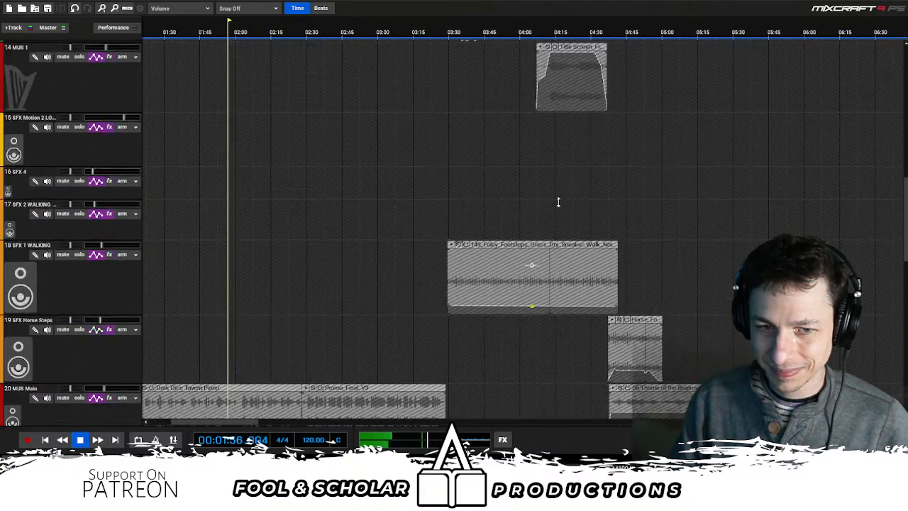
scroll(559, 202, "up", 1)
scroll(783, 114, "up", 2)
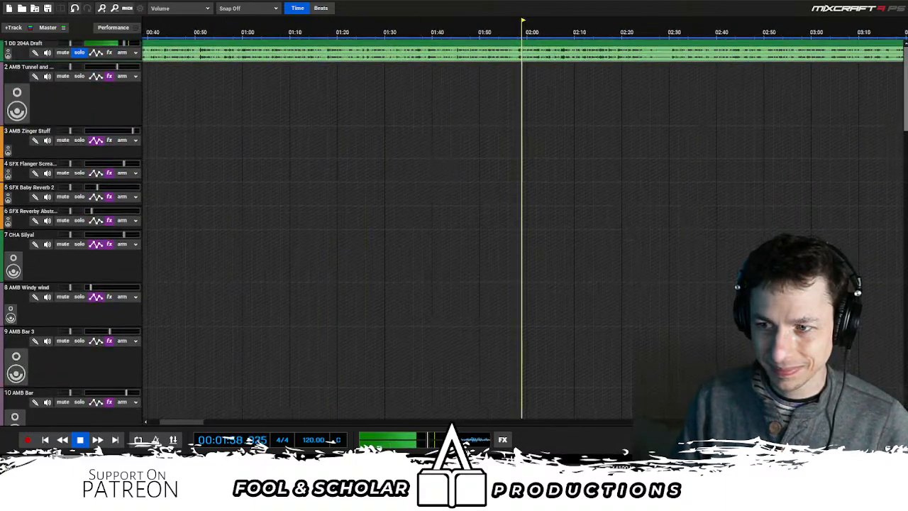
- Place the cursor at about 1:59 on the SFX Motion WITH REVERB track and inspect the Promo_Final_V3 clip during playback
scroll(519, 259, "down", 10)
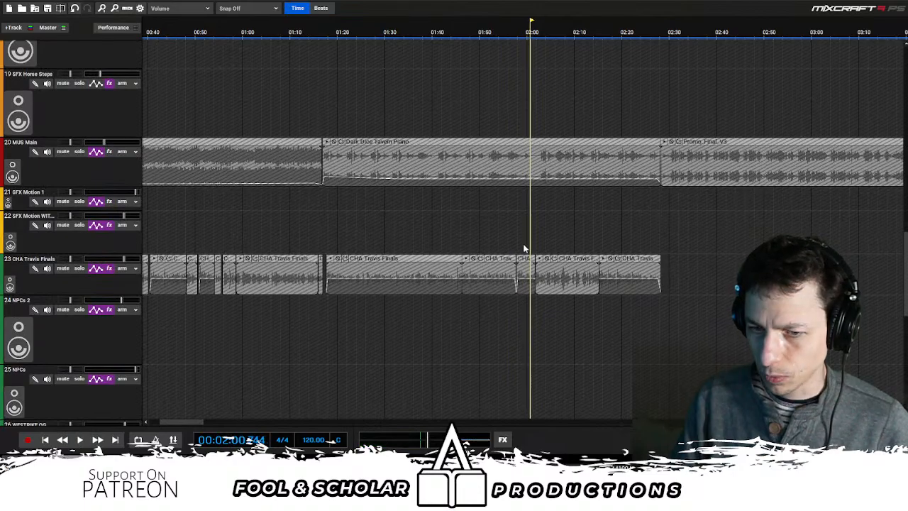
left_click(524, 249)
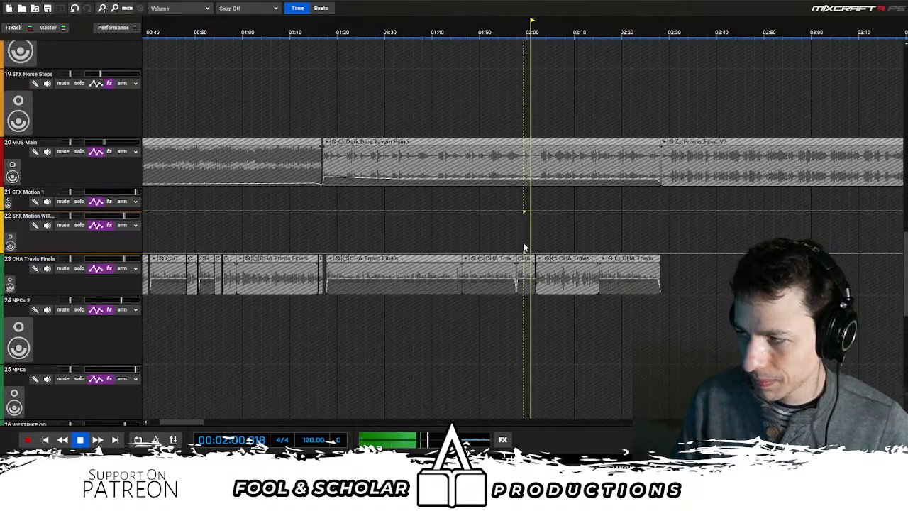
scroll(661, 201, "down", 2)
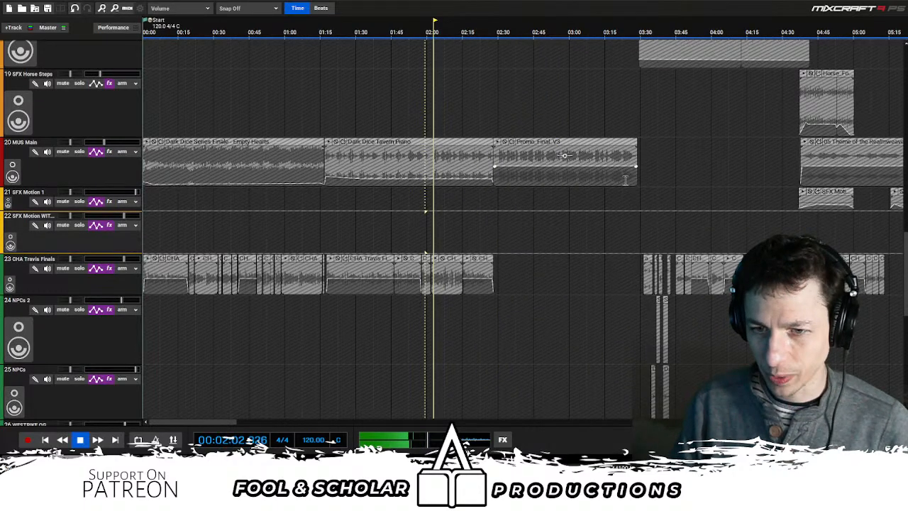
scroll(626, 181, "right", 3)
- Examine the Howling Wind and forest ambience clips in the upper tracks while the draft keeps playing
scroll(600, 121, "up", 10)
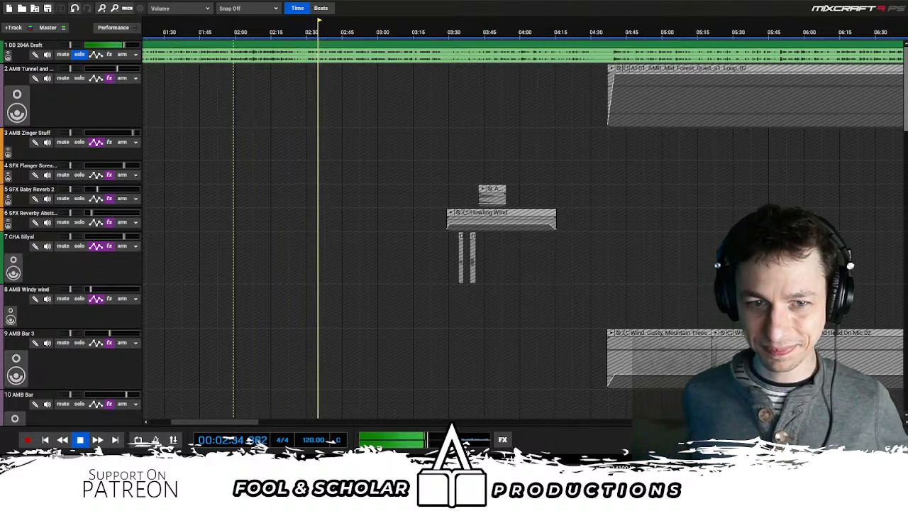
scroll(638, 180, "up", 2)
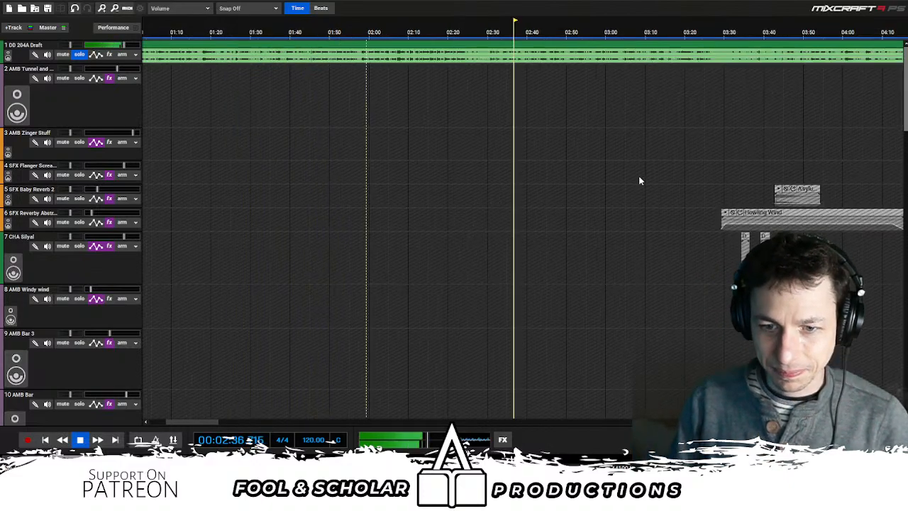
scroll(890, 77, "down", 2)
scroll(906, 79, "down", 1)
scroll(825, 85, "down", 3)
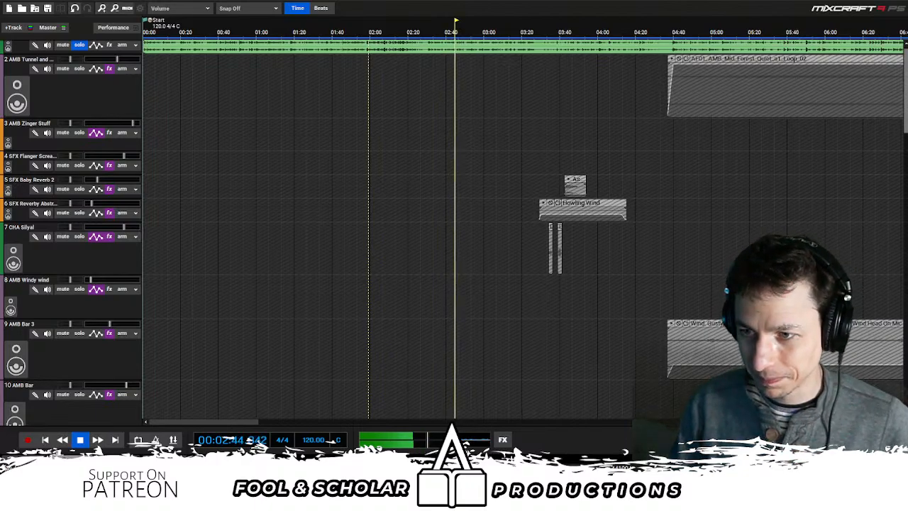
- Inspect the end of the Promo_Final_V3 clip and the voice and effects clips that follow it while the draft keeps playing
scroll(902, 276, "down", 10)
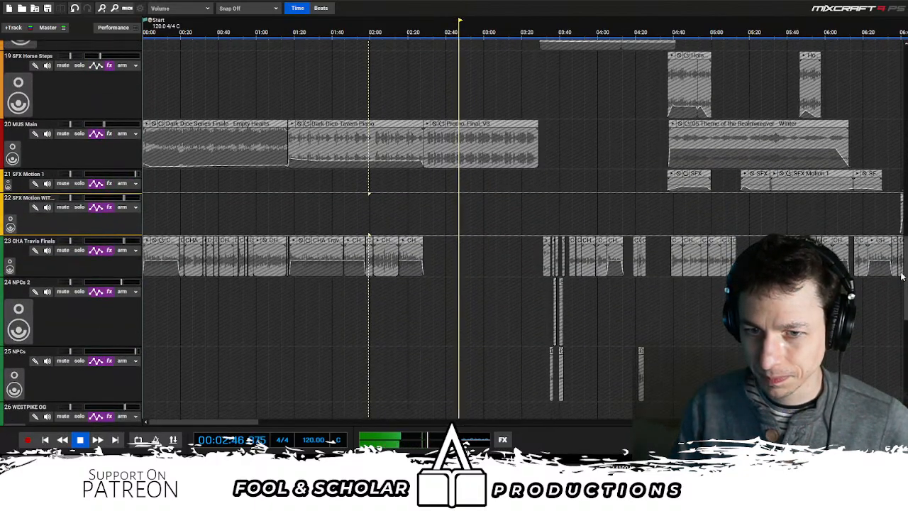
scroll(666, 174, "up", 2)
scroll(515, 206, "right", 1)
left_click_drag(514, 206, 481, 192)
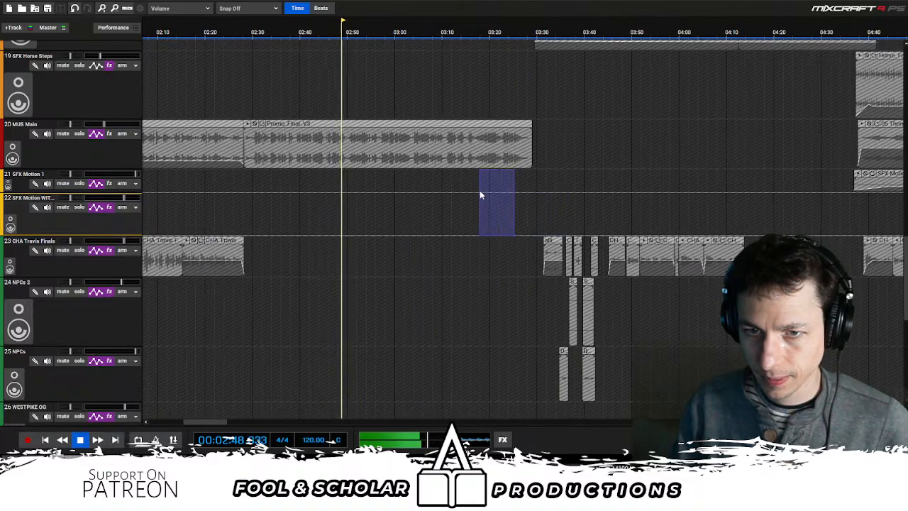
scroll(576, 199, "down", 3)
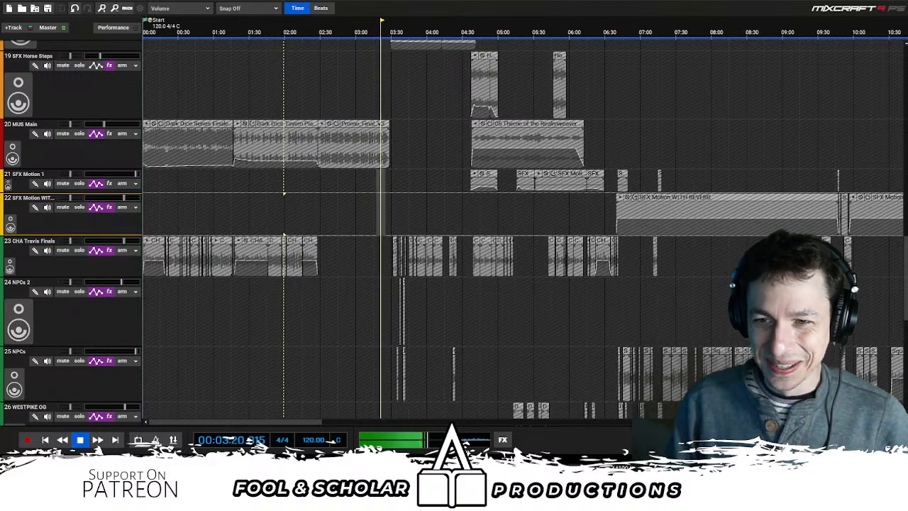
scroll(517, 128, "up", 4)
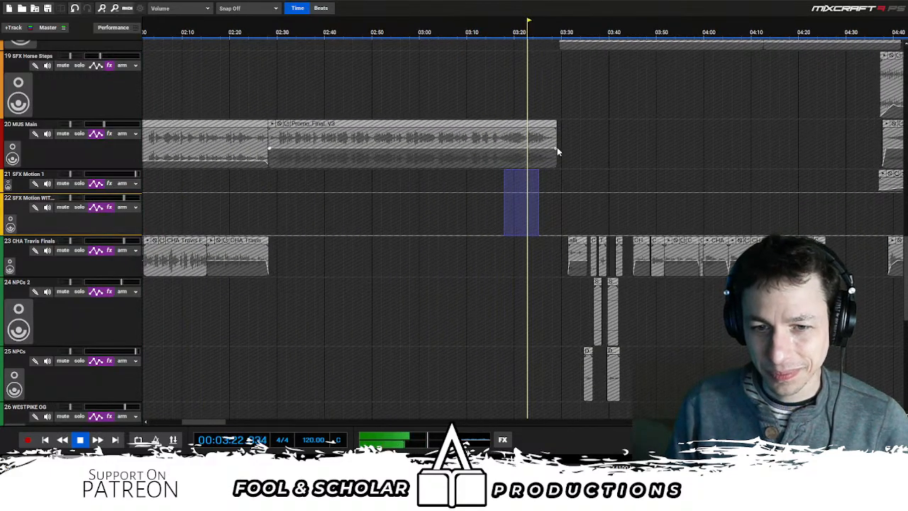
scroll(602, 174, "down", 1)
scroll(601, 174, "right", 2)
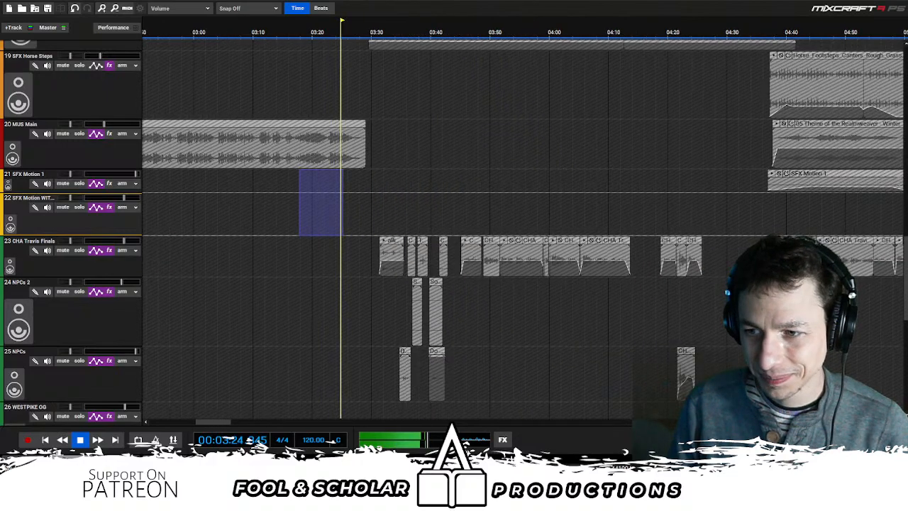
- Examine the start of the Howling Wind clip and the neighbouring Asylum Dark Thoughts and CHA Silyal clips during playback
left_click_drag(906, 258, 906, 70)
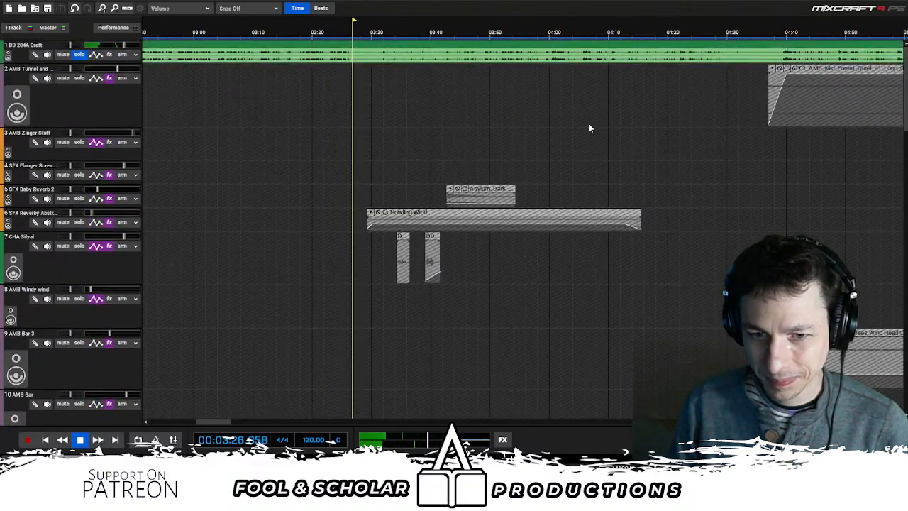
scroll(567, 122, "down", 2)
scroll(613, 159, "up", 3)
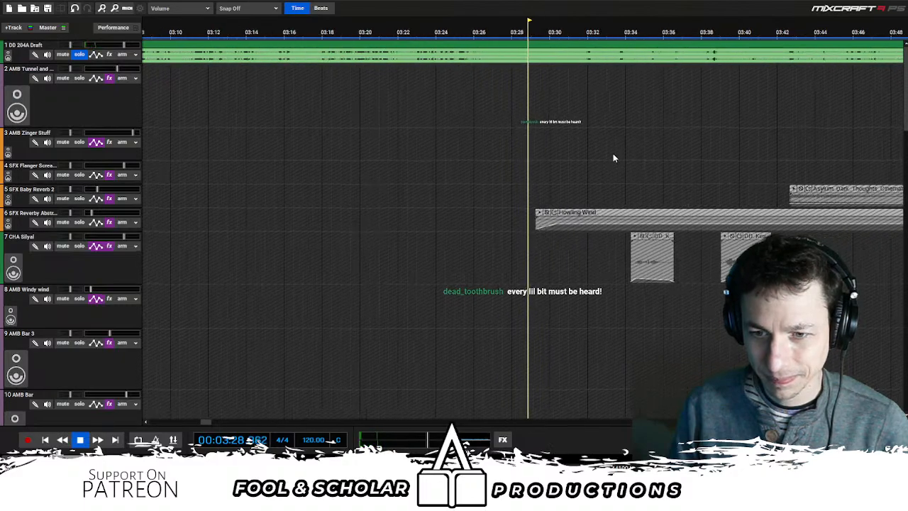
scroll(614, 167, "down", 2)
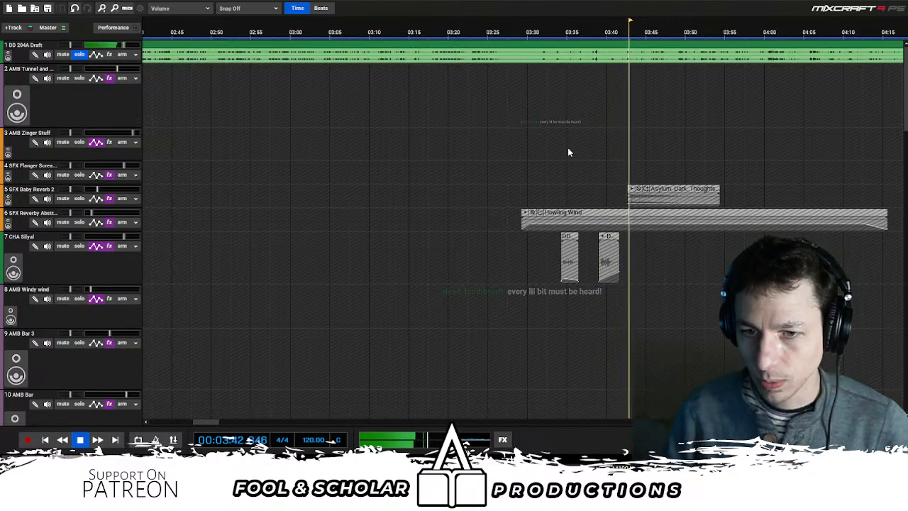
- Replay the draft from about 3:41, just before the Asylum Dark Thoughts clip, and pause
scroll(567, 149, "up", 2)
key("space")
left_click(504, 167)
key("space")
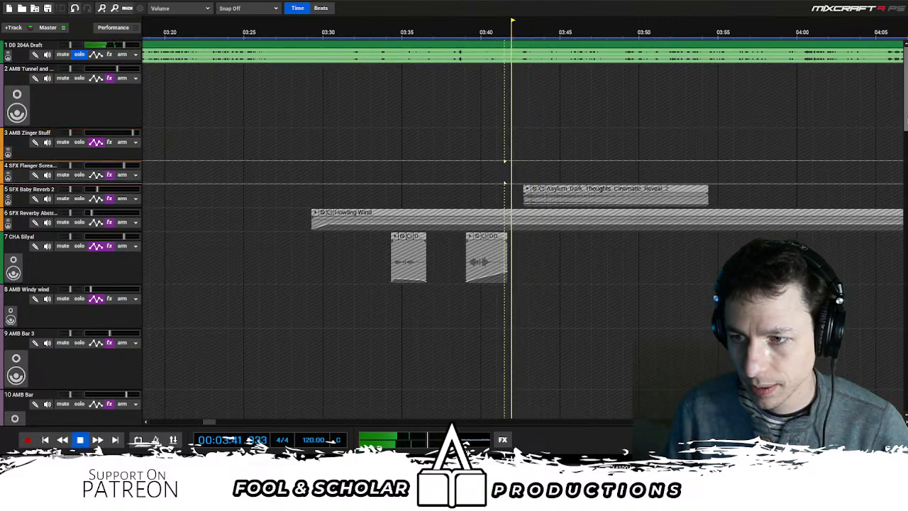
key("space")
- Find the Silent One Chant and Nameless god clips in the lower voice tracks and replay the passage from about 3:40
left_click_drag(905, 121, 901, 346)
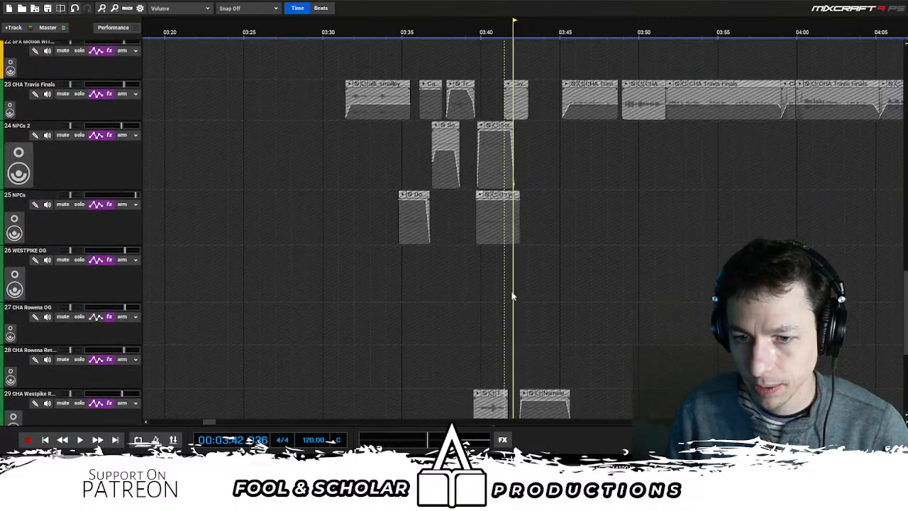
scroll(498, 235, "down", 5)
key("space")
scroll(568, 245, "up", 3)
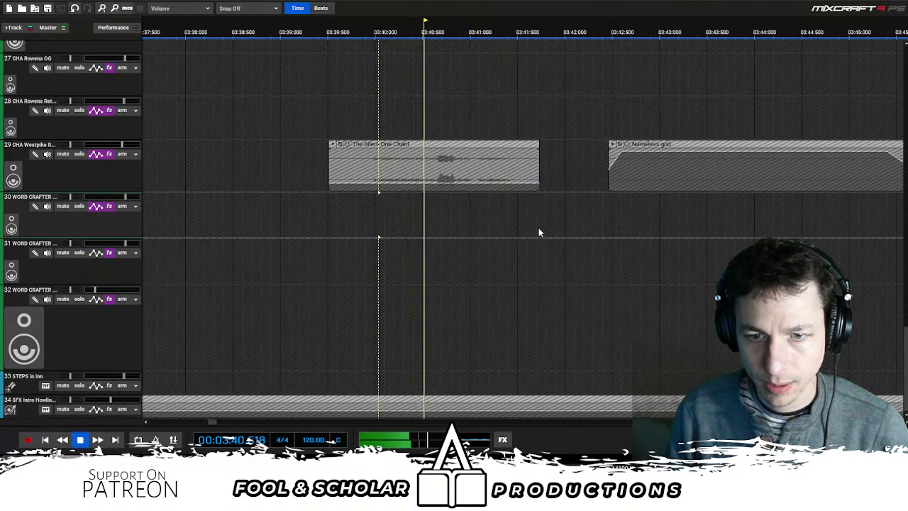
scroll(541, 230, "down", 3)
scroll(623, 231, "down", 1)
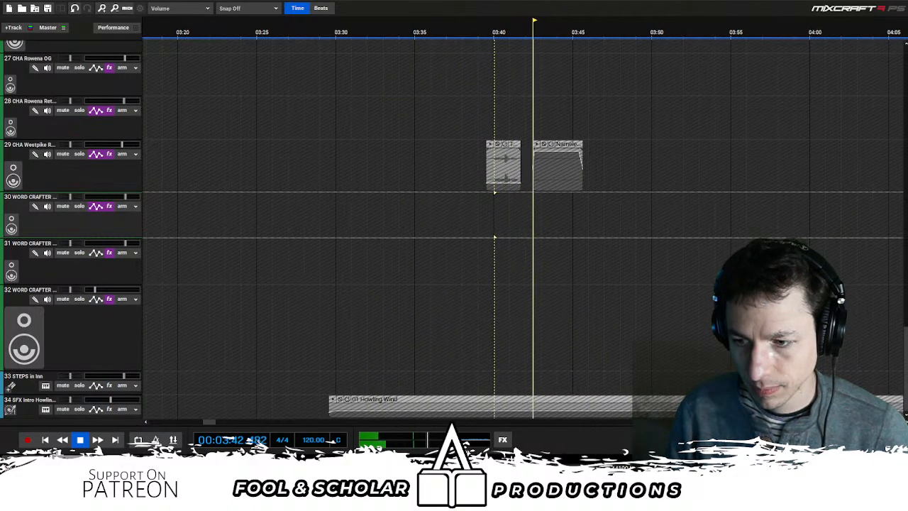
- Replay from about 3:39 while comparing the NPCs clips with the Silent One Chant clip, stopping at about 3:42
left_click_drag(905, 356, 907, 310)
scroll(464, 250, "up", 1)
left_click(482, 238)
scroll(515, 277, "up", 3)
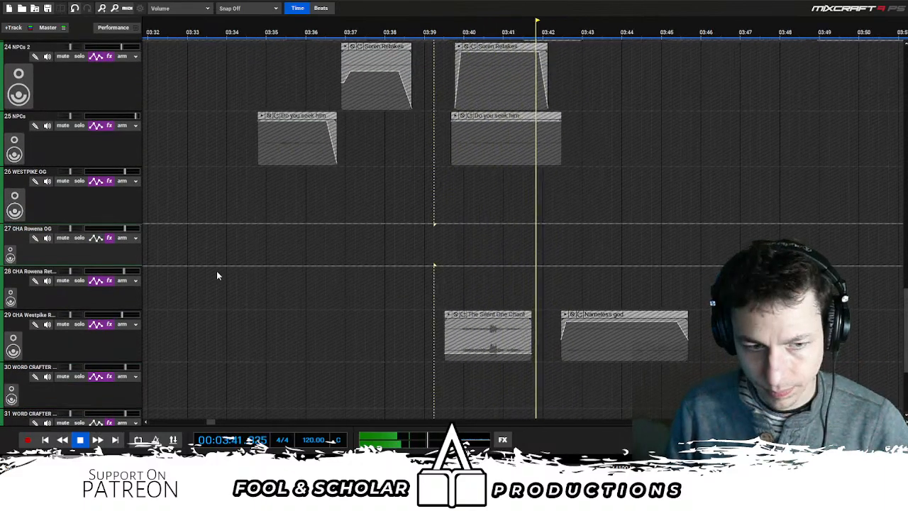
key("space")
- Solo the Silent One Chant clip's track and the NPCs track one after the other, switching each solo back off
left_click(79, 323)
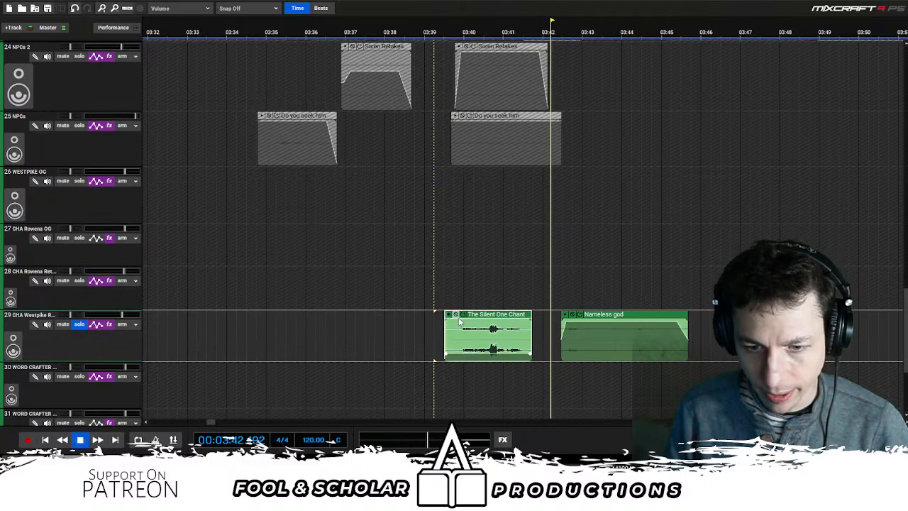
left_click(81, 324)
scroll(534, 264, "up", 2)
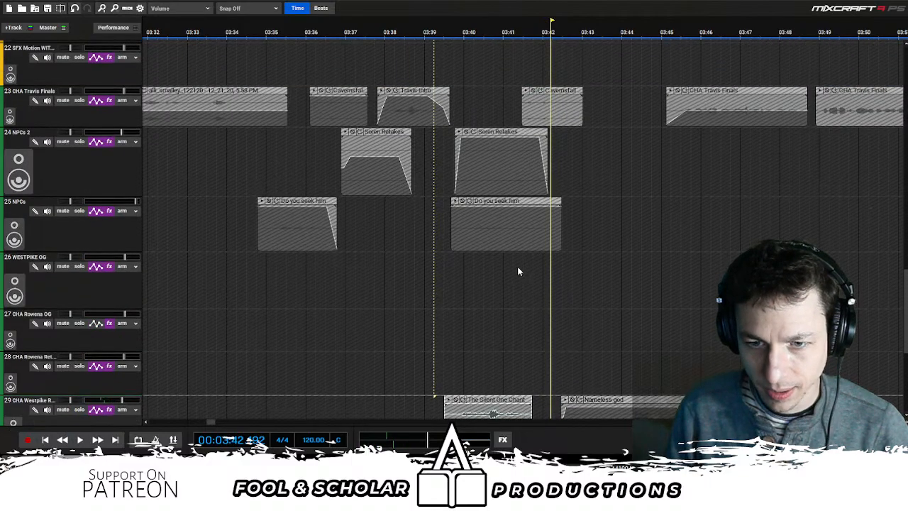
left_click(79, 211)
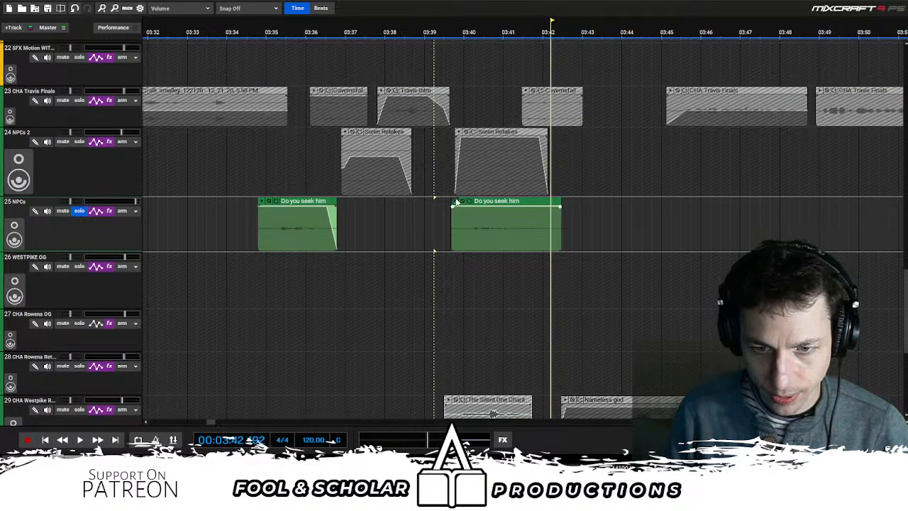
left_click(78, 211)
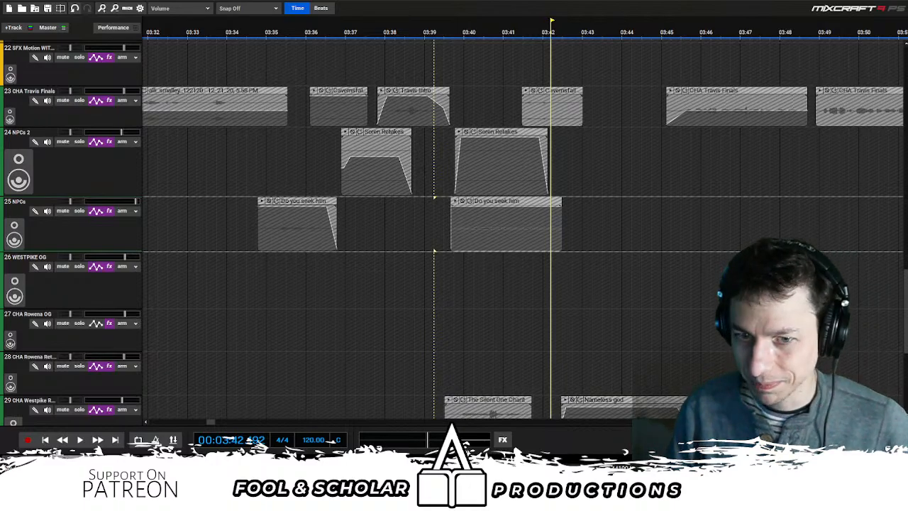
- Resume playback and inspect the voice clips and the muted footsteps clip on SFX 1 WALKING, pausing at about 3:49
key("space")
scroll(597, 193, "down", 5)
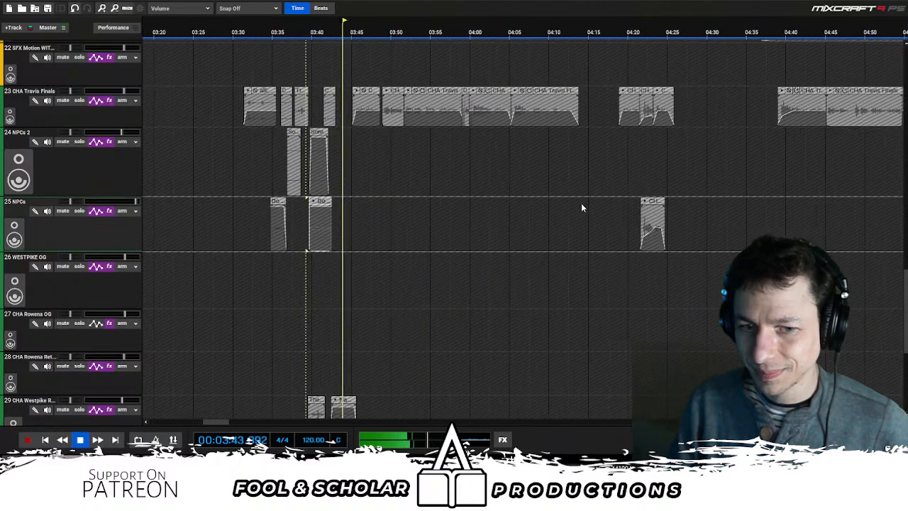
scroll(572, 291, "up", 1)
left_click_drag(907, 334, 905, 283)
scroll(523, 231, "up", 1)
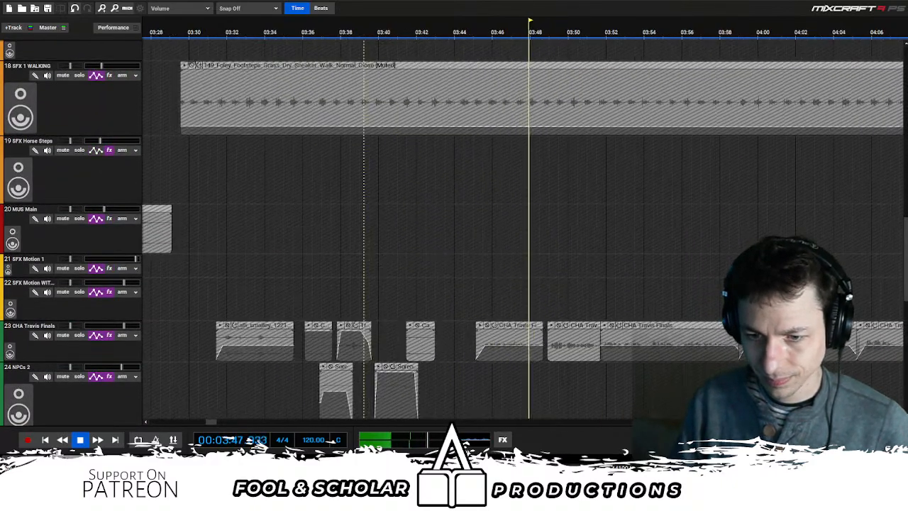
scroll(674, 260, "down", 3)
key("space")
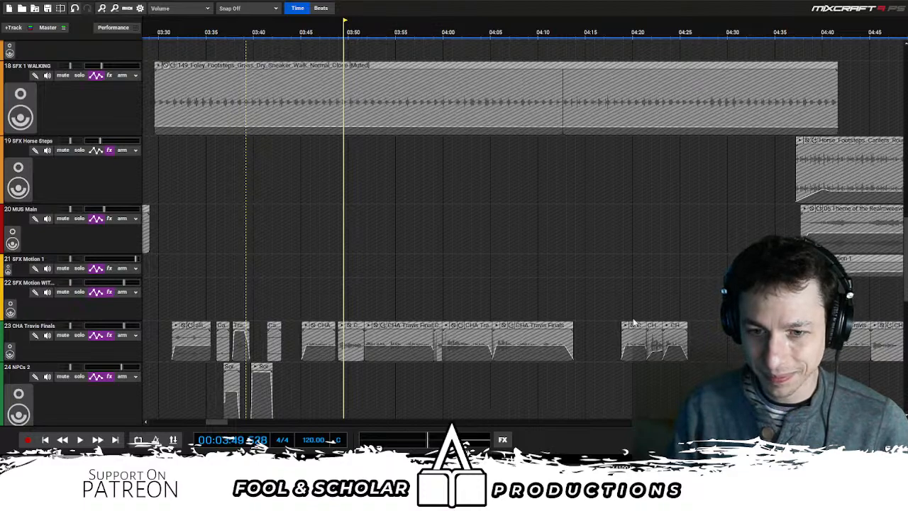
- Resume playback and look over the Intro SFX and MUS 1 tracks, pausing where the Title Screen_Final Mix clip begins
key("space")
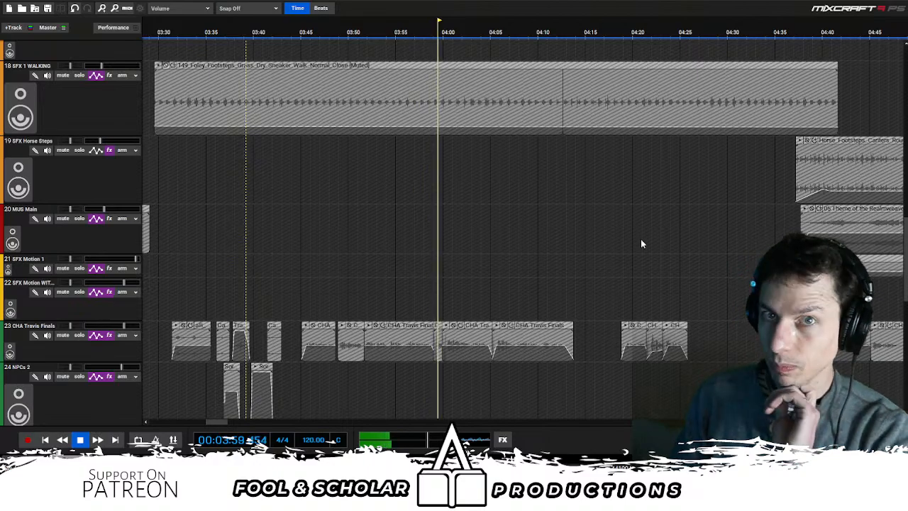
scroll(647, 235, "down", 4)
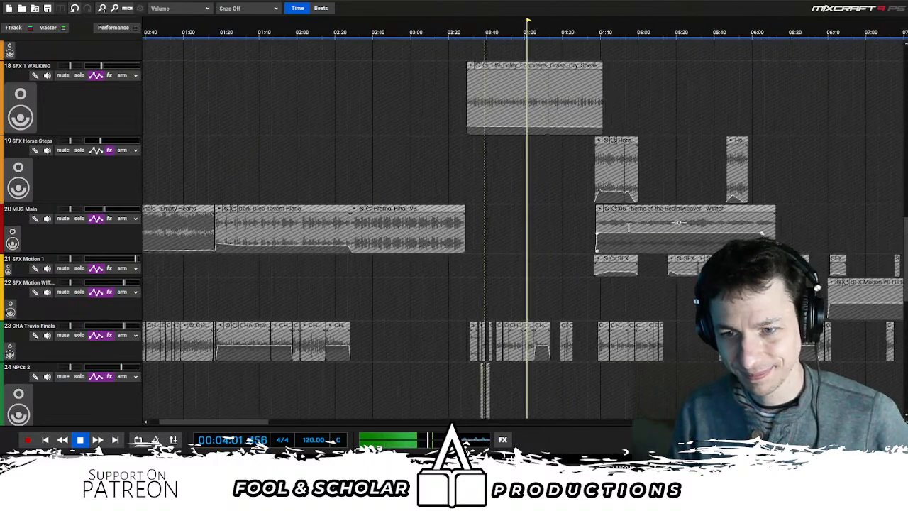
left_click_drag(905, 246, 904, 170)
scroll(529, 221, "up", 5)
key("space")
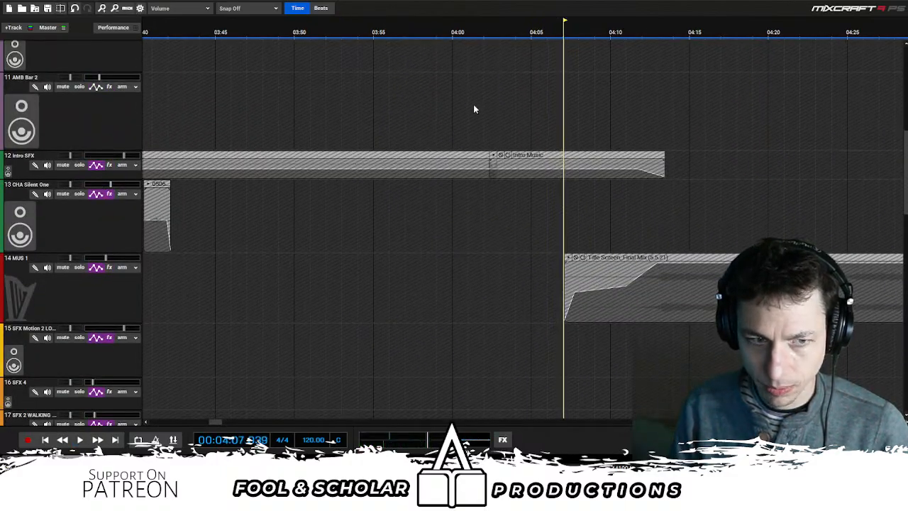
- Replay from about 4:01 to hear the transition into the last Intro Music clip, pausing just after it starts
left_click(474, 108)
key("space")
scroll(487, 112, "up", 2)
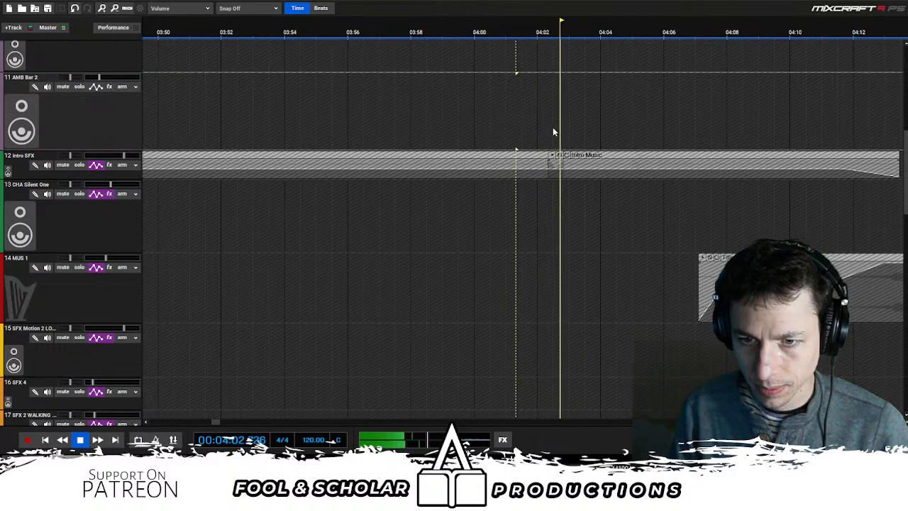
scroll(553, 131, "up", 2)
key("space")
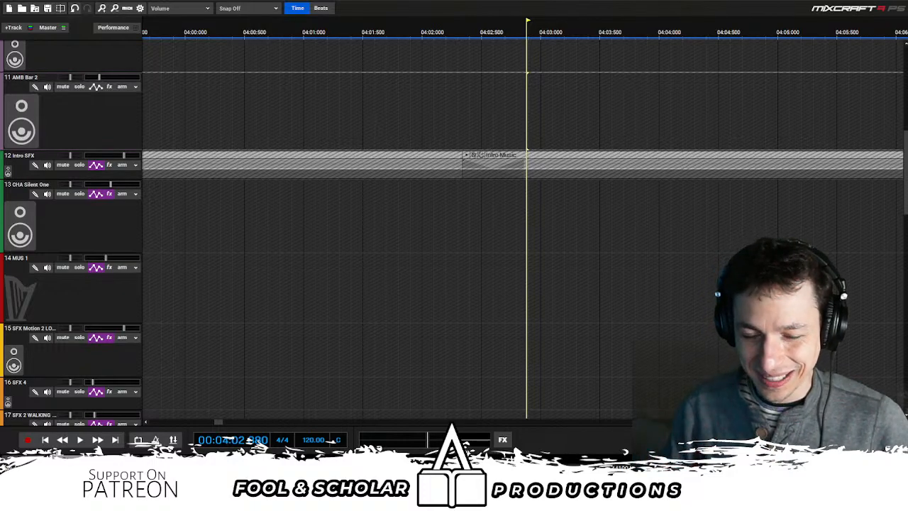
- Resume playback, compare the Howling Wind, Intro Music and Title Screen_Final Mix clips, and select the Intro SFX track
key("space")
scroll(572, 238, "down", 4)
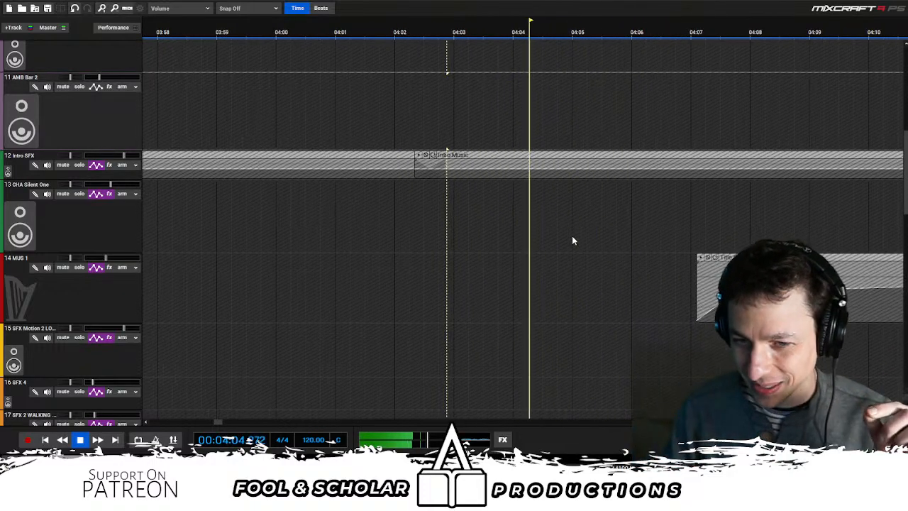
scroll(525, 188, "down", 3)
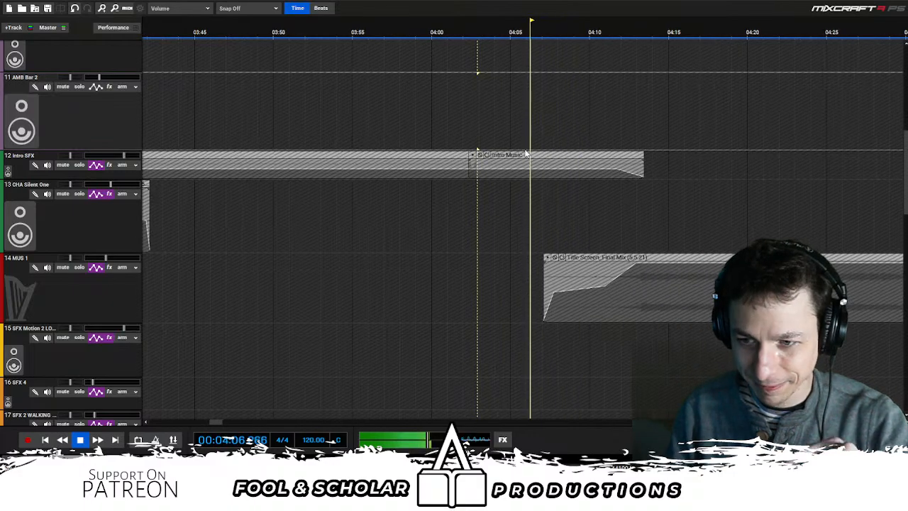
scroll(772, 156, "up", 10)
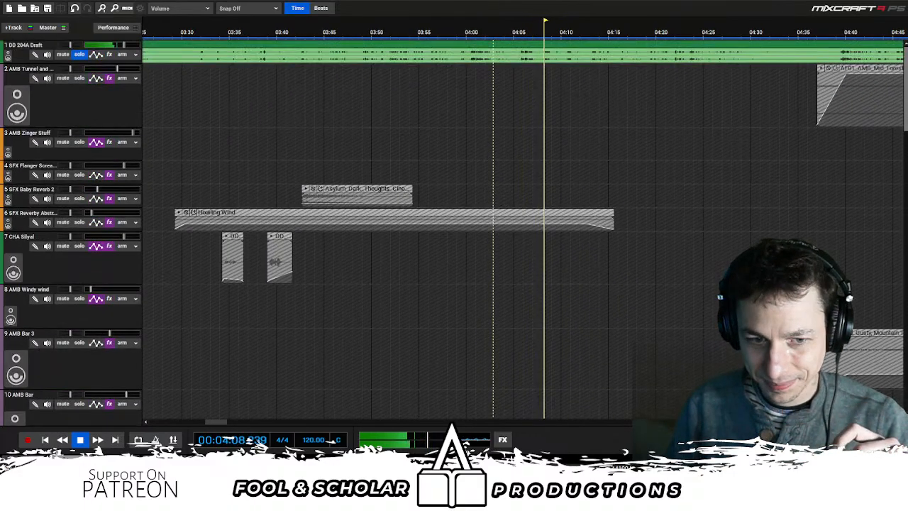
scroll(771, 156, "down", 8)
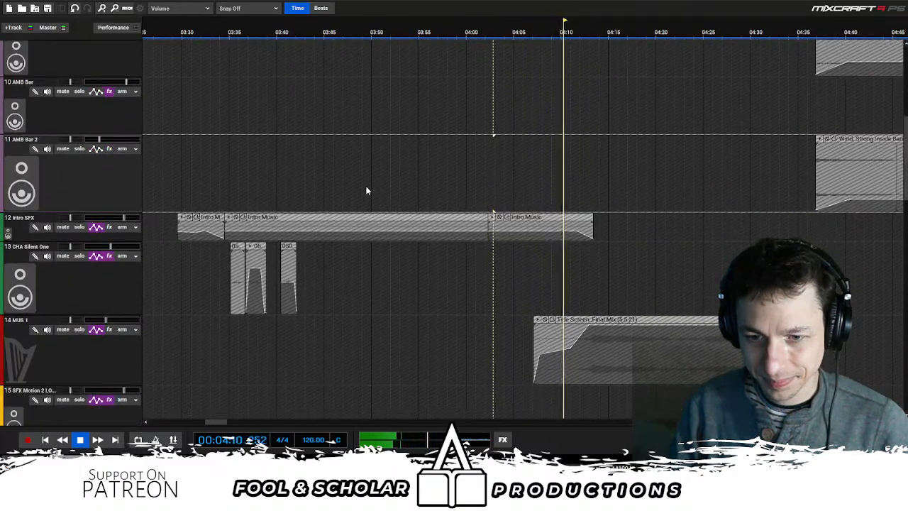
left_click(7, 213)
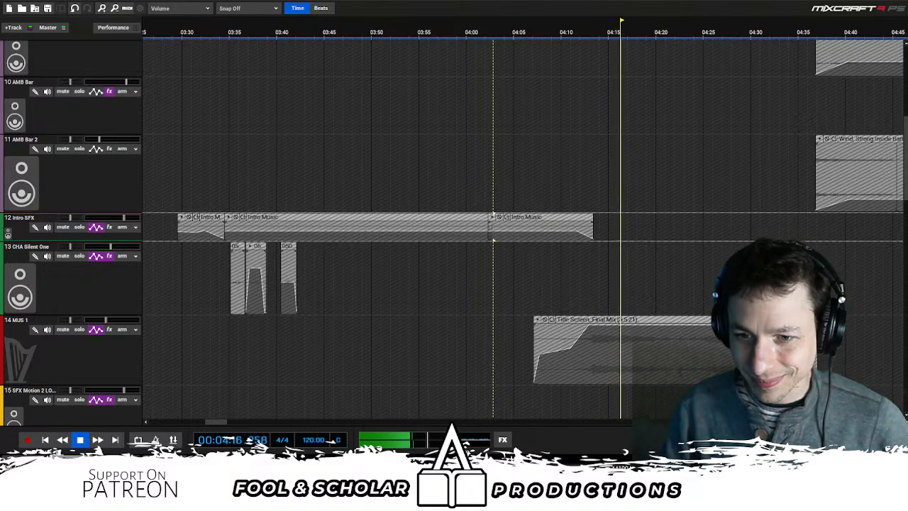
- Examine the full Title Screen_Final Mix clip and the horse footsteps, music and voice clips after it during playback
scroll(656, 256, "down", 3)
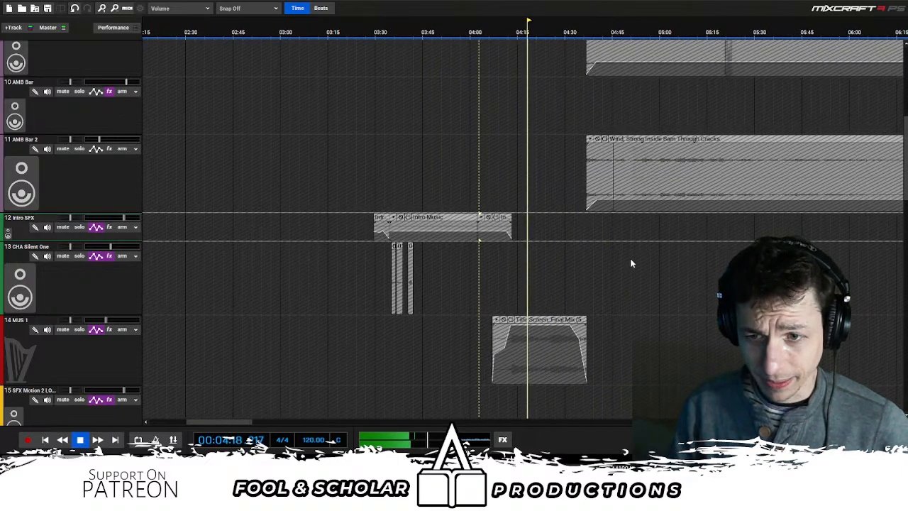
scroll(631, 263, "down", 1)
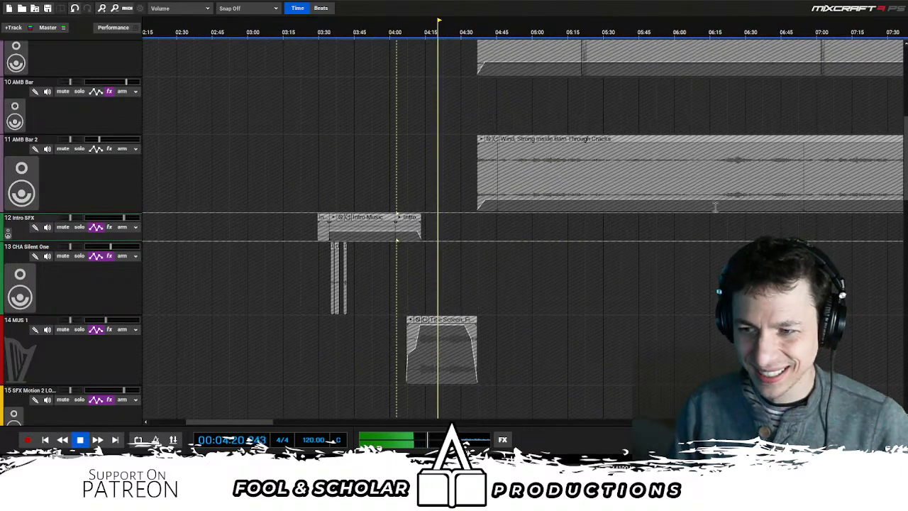
scroll(744, 220, "down", 3)
scroll(745, 219, "up", 3)
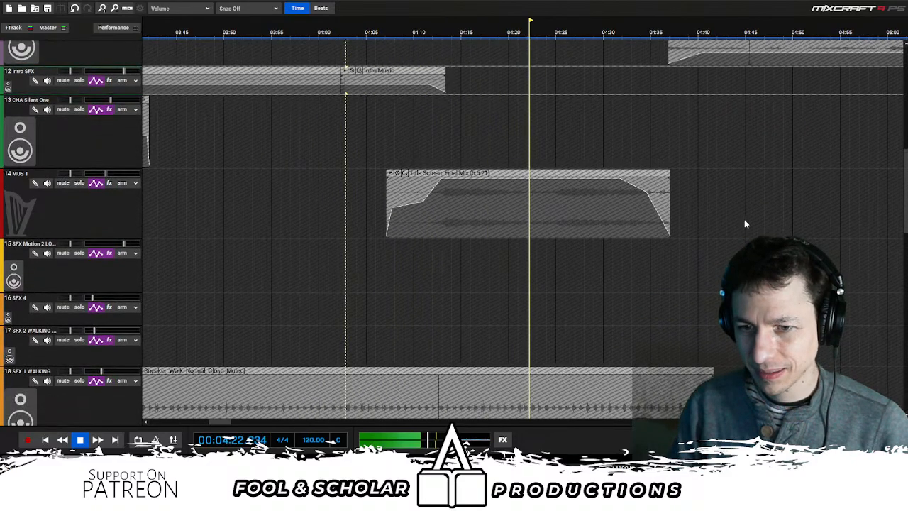
scroll(898, 249, "down", 4)
scroll(898, 249, "down", 1)
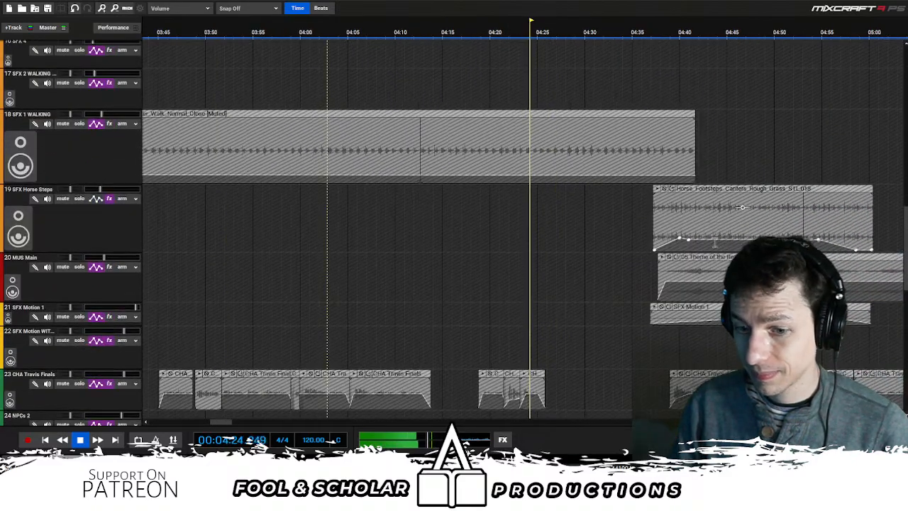
scroll(897, 249, "right", 1)
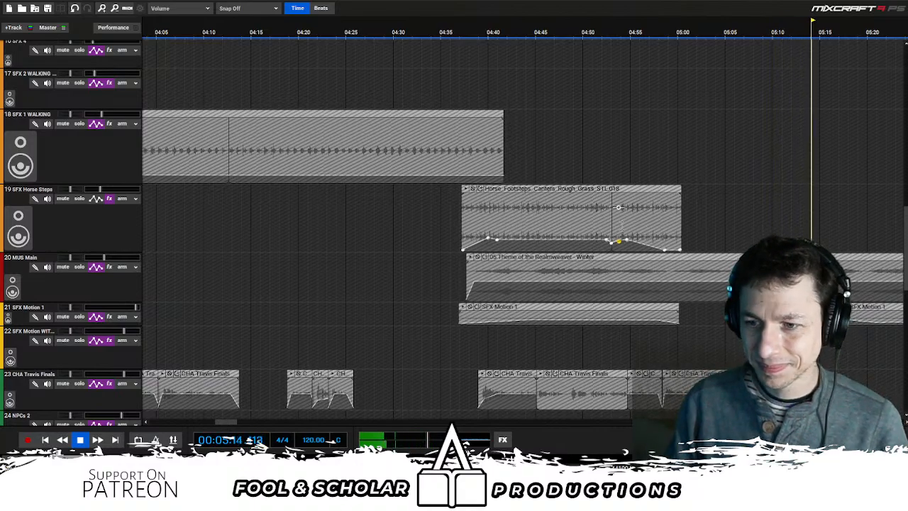
- Examine the WESTPIKE OG and CHA Rowena OG voice clips from about 5:13 to 5:44 alongside the MUS Main and SFX Motion clips during playback
scroll(621, 223, "down", 3)
scroll(601, 224, "right", 2)
scroll(564, 221, "down", 5)
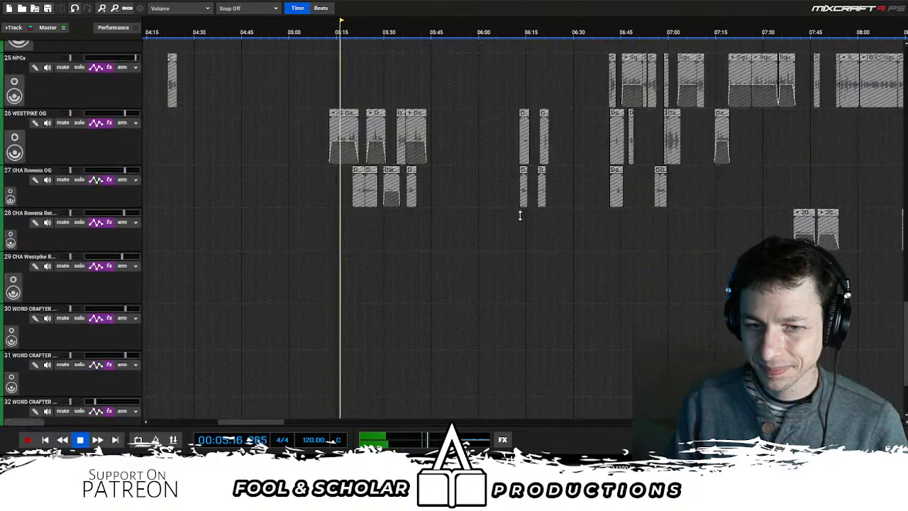
scroll(523, 213, "up", 3)
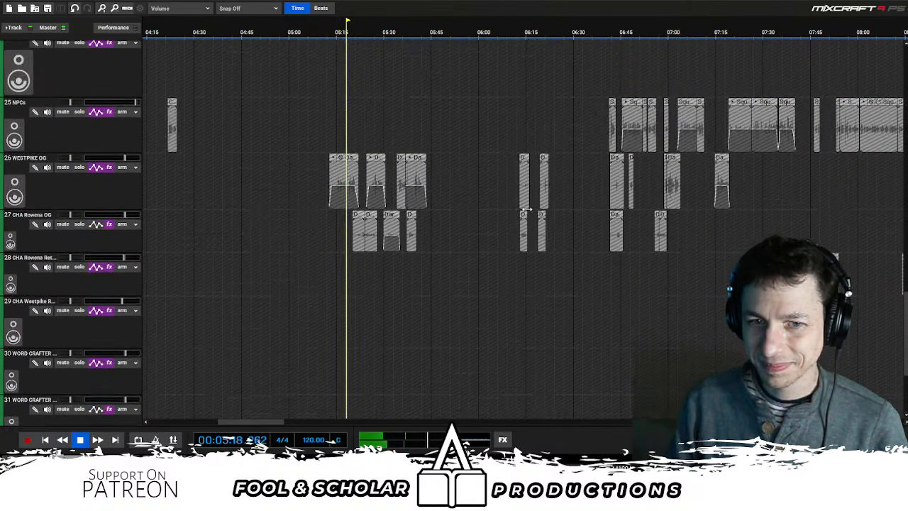
scroll(554, 215, "up", 3)
scroll(588, 215, "up", 2)
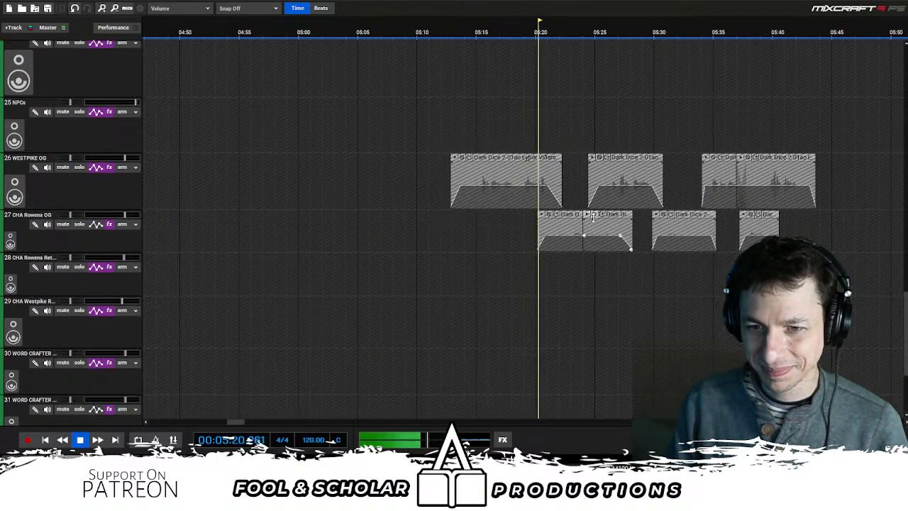
scroll(601, 216, "up", 5)
scroll(601, 216, "down", 5)
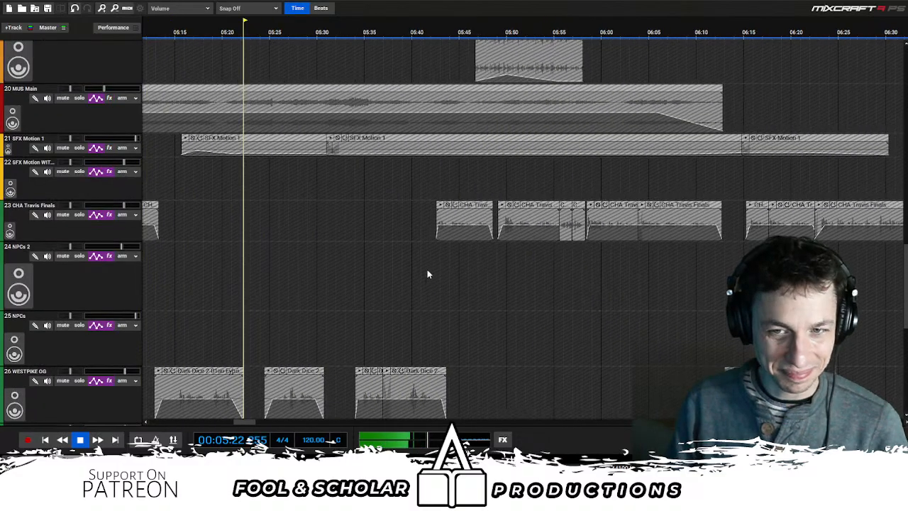
scroll(582, 85, "down", 8)
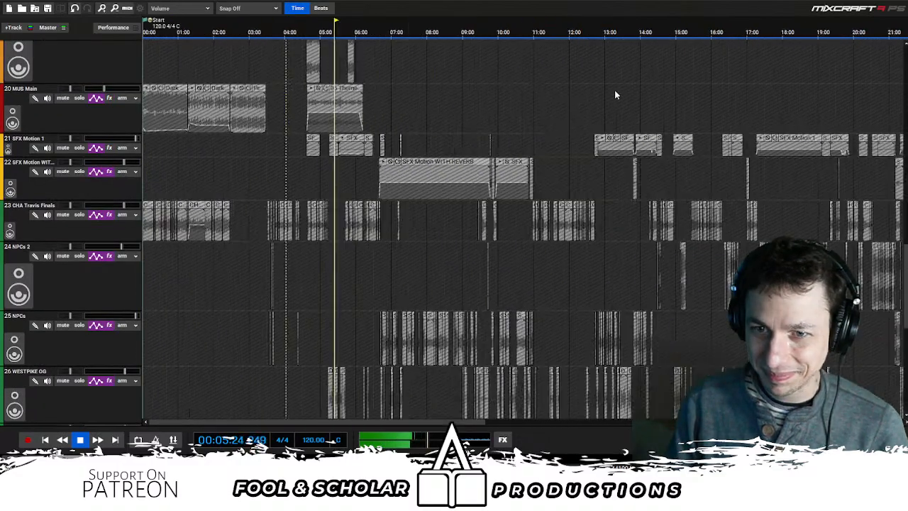
- Add a yellow marker titled "Listened to here!" near the playback position at about 5:28
scroll(713, 57, "up", 8)
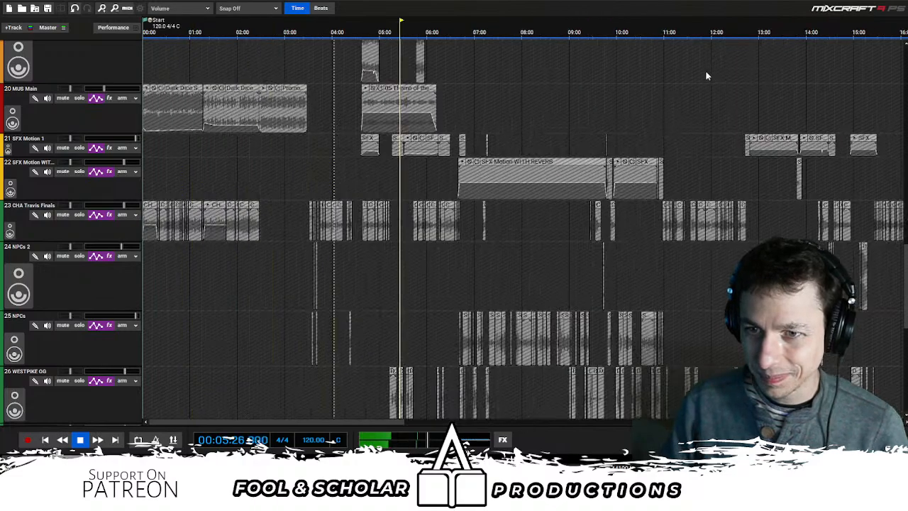
scroll(544, 54, "up", 2)
scroll(540, 42, "up", 6)
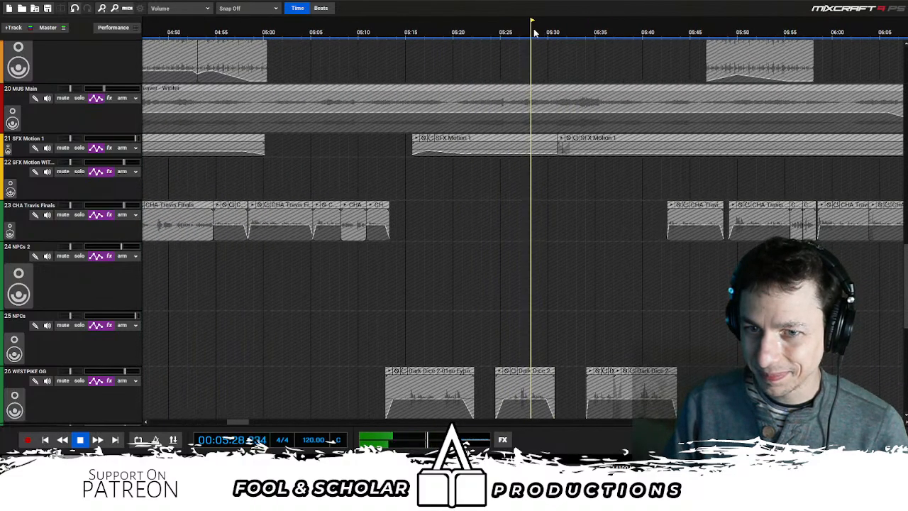
key("m")
left_click(137, 144)
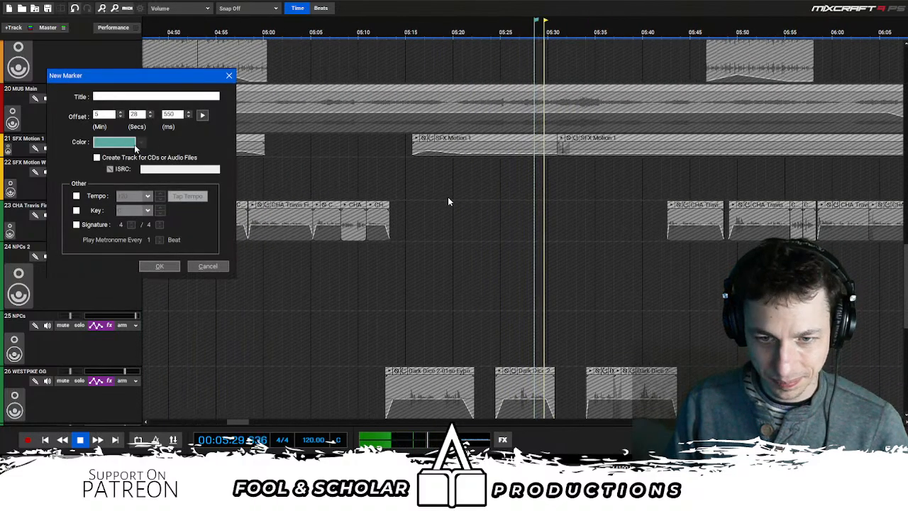
left_click(125, 198)
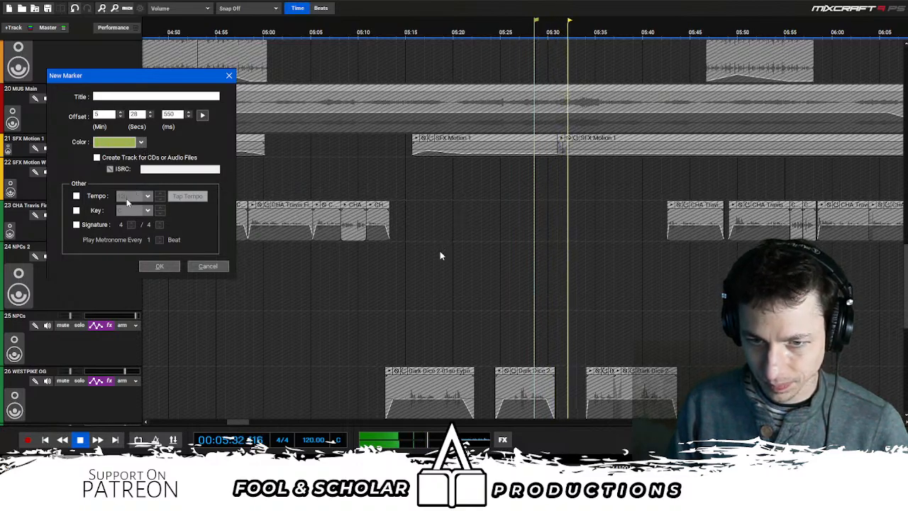
left_click(123, 94)
type("Lis")
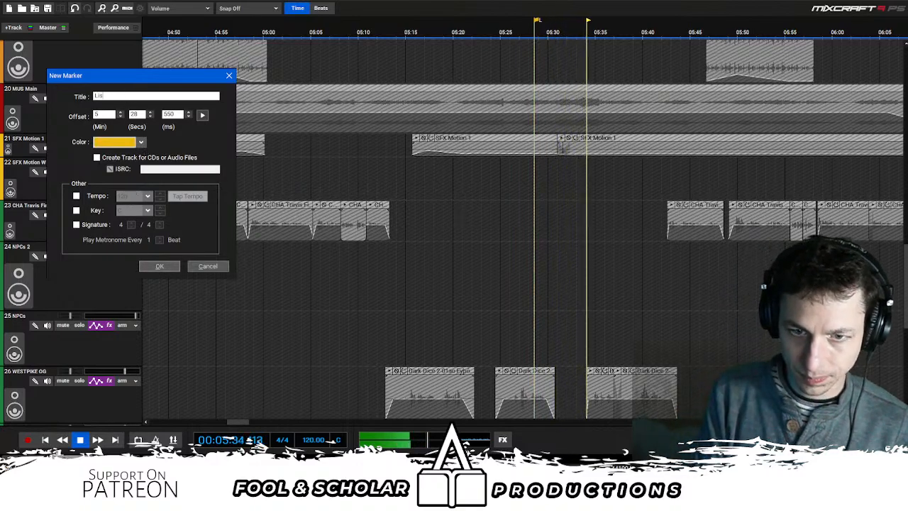
type("tened to here!")
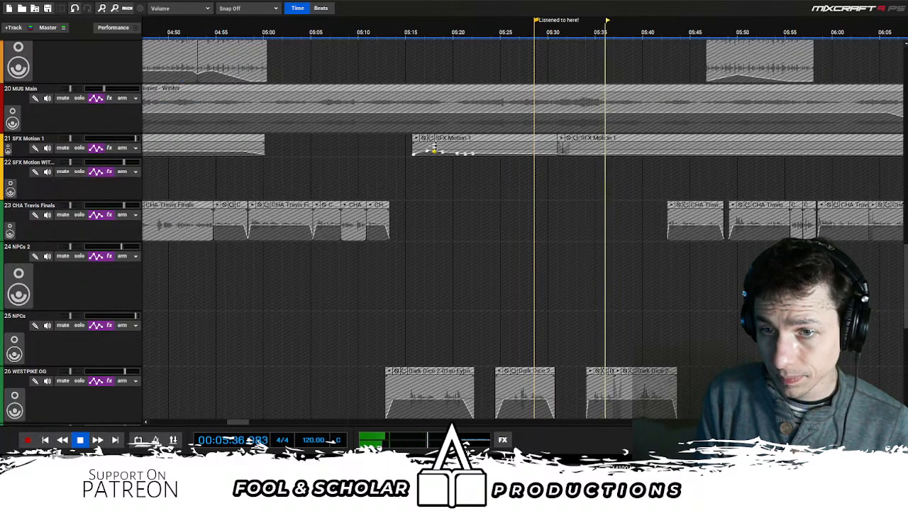
key("Return")
- Move the "Listened to here!" marker to about 5:39 and look over the music, motion effects and voice clips that follow during playback
scroll(430, 107, "down", 2)
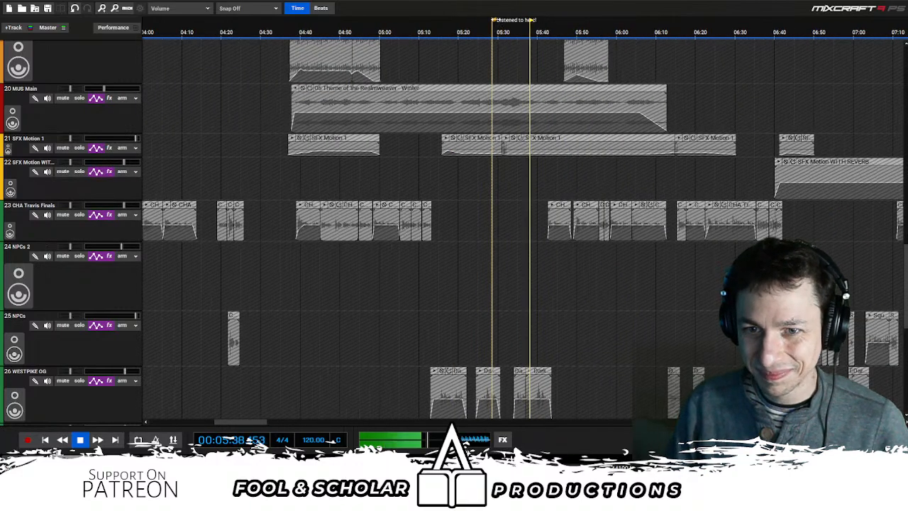
scroll(613, 203, "down", 3)
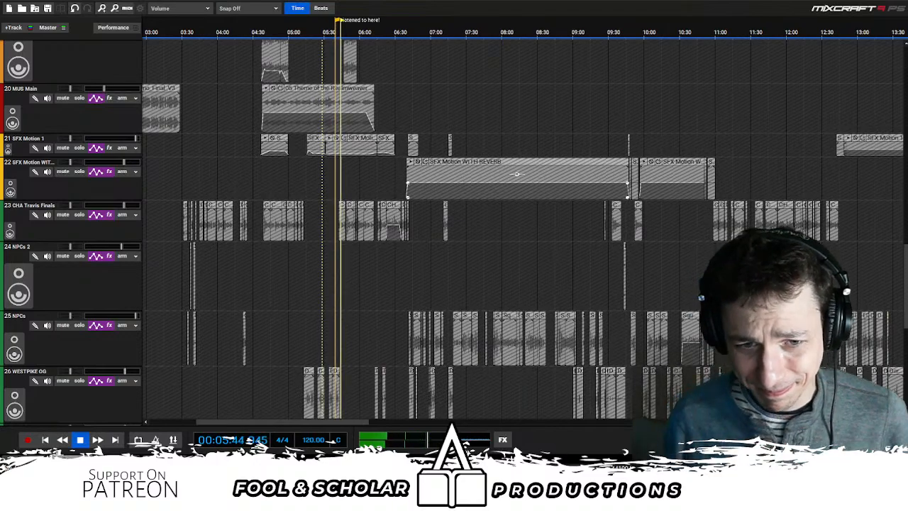
scroll(539, 138, "down", 2)
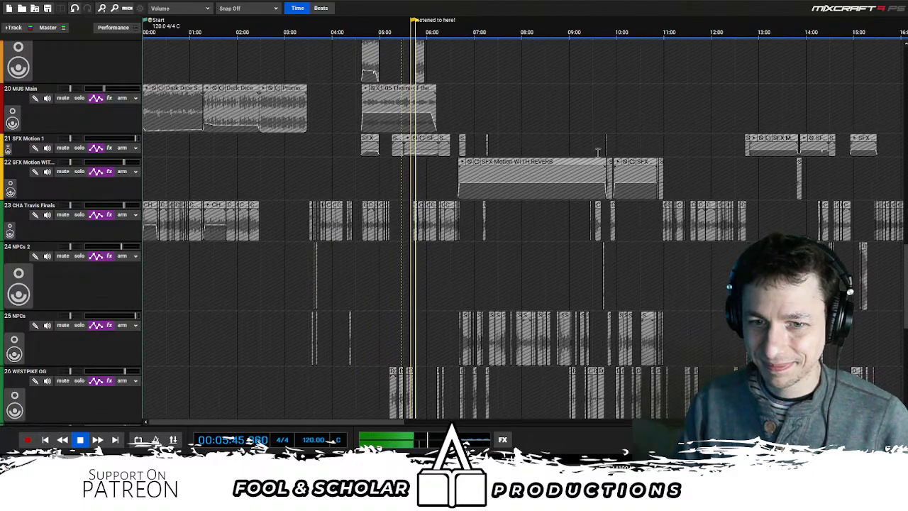
scroll(598, 163, "up", 3)
scroll(591, 168, "up", 3)
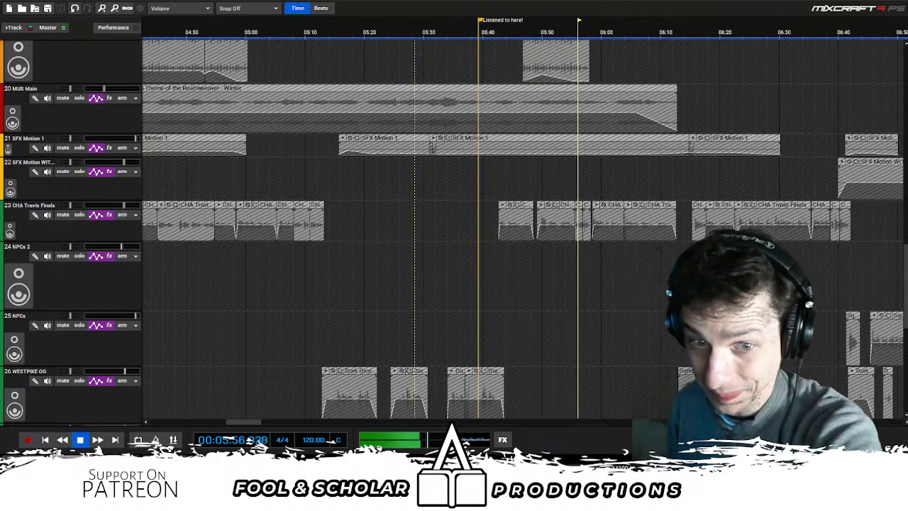
scroll(541, 180, "down", 1)
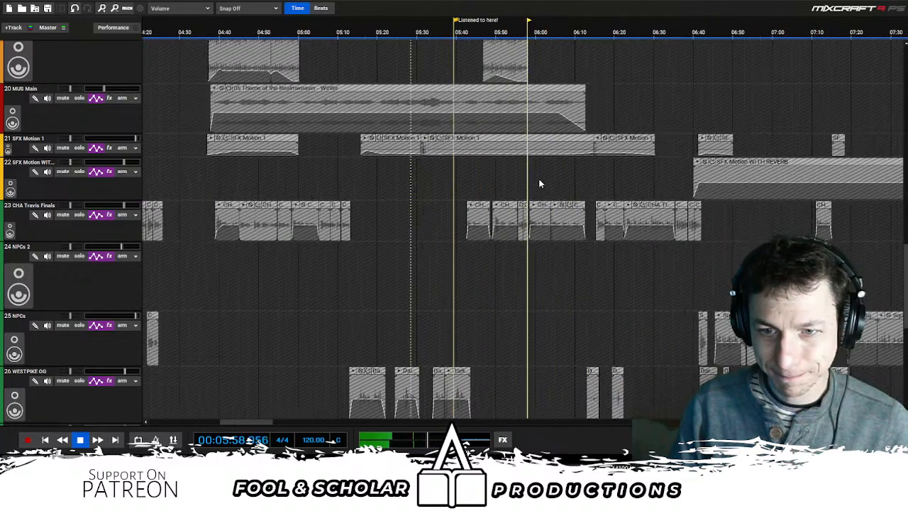
scroll(710, 175, "right", 1)
mouse_move(411, 177)
left_mouse_down()
mouse_move(461, 178)
mouse_move(406, 179)
left_mouse_up()
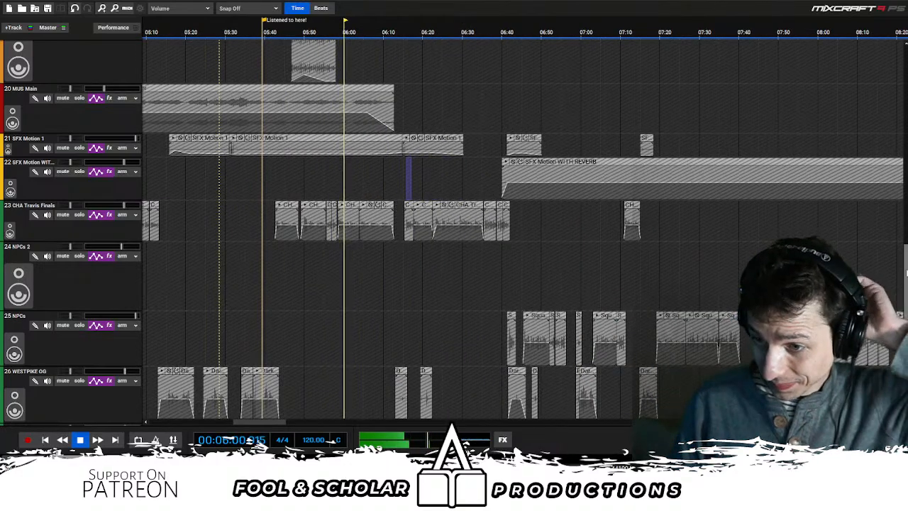
left_click_drag(907, 273, 906, 338)
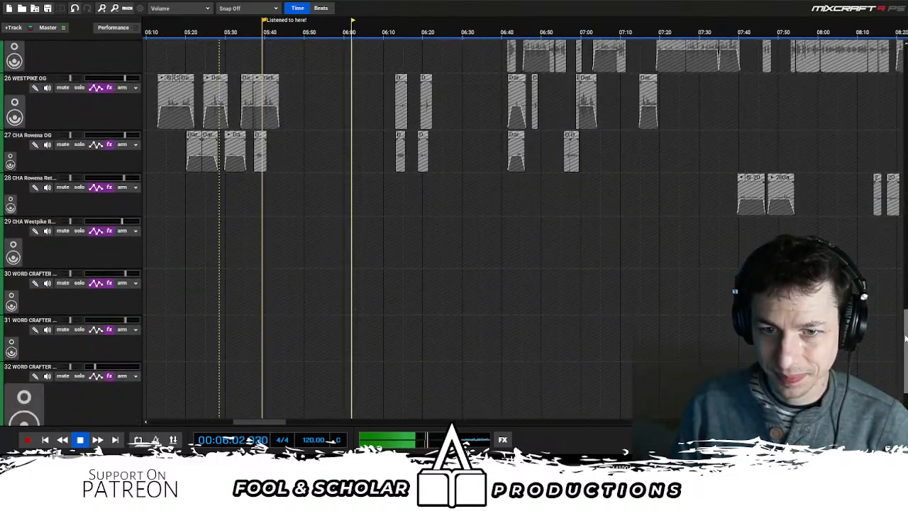
- Move the "Listened to here!" marker to about 6:07 and check the wind ambience, Horse Steps and MUS Main clips around it
scroll(573, 175, "up", 11)
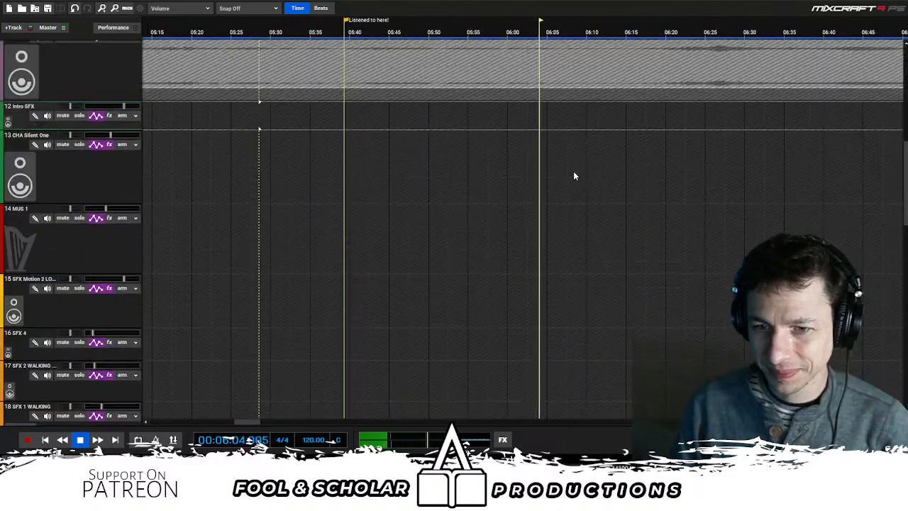
scroll(681, 157, "down", 3)
scroll(696, 145, "up", 8)
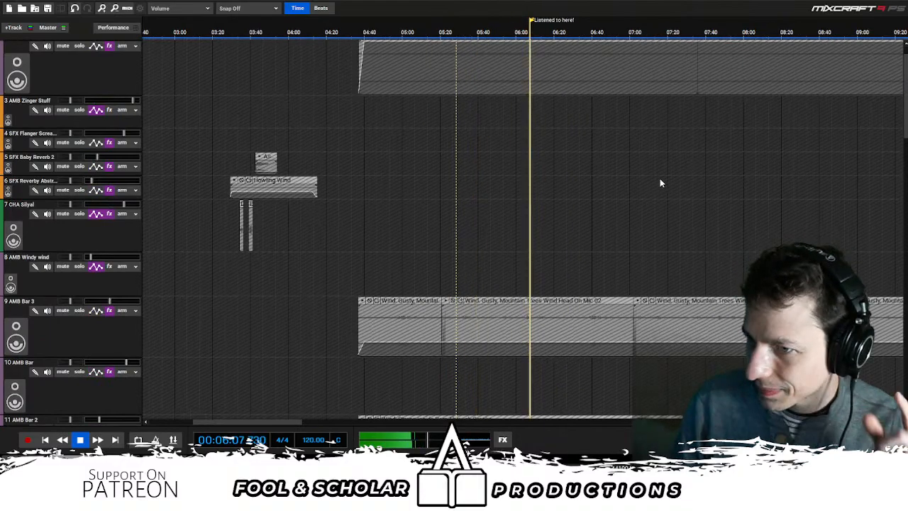
scroll(660, 178, "up", 3)
scroll(622, 151, "down", 10)
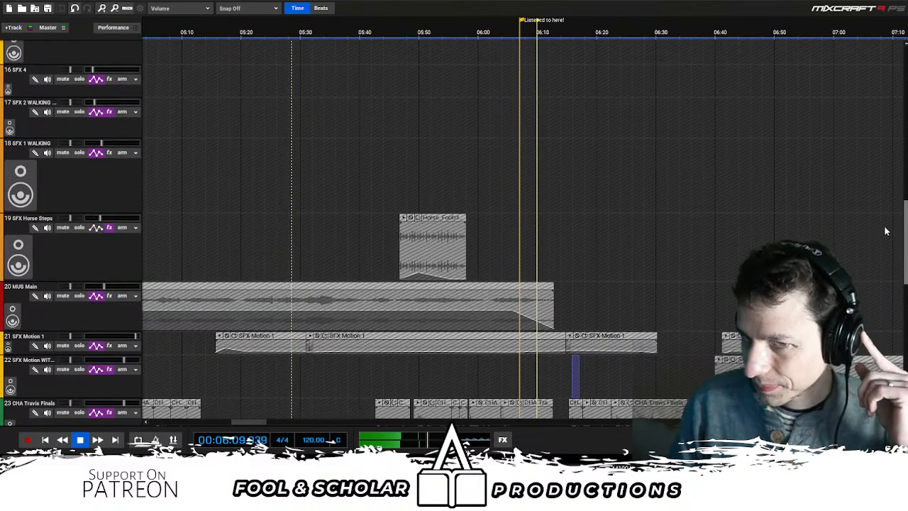
scroll(623, 152, "down", 1)
scroll(622, 148, "down", 1)
scroll(588, 178, "right", 2)
scroll(509, 176, "down", 6)
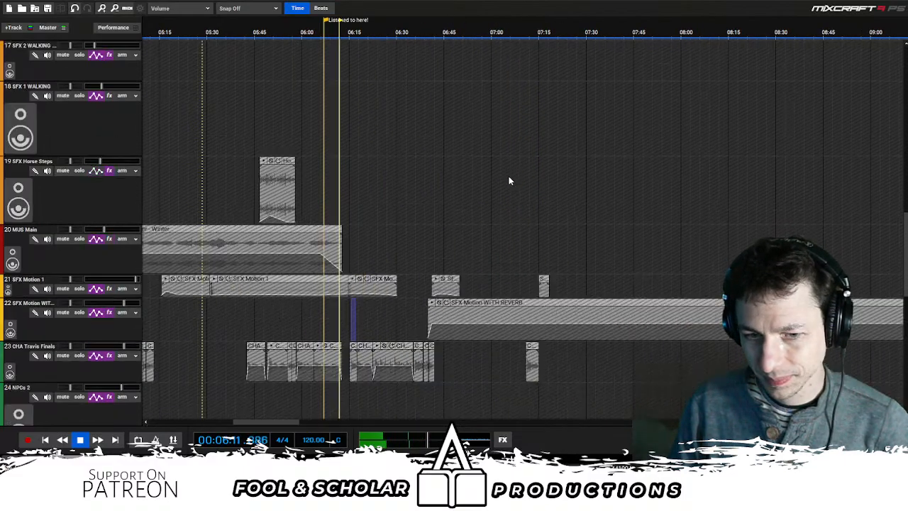
- Examine the overlapping WESTPIKE OG and CHA Rowena OG voice clips from about 6:13 to 6:22, pausing playback at about 6:25
scroll(491, 171, "down", 4)
scroll(491, 172, "up", 4)
scroll(587, 175, "up", 4)
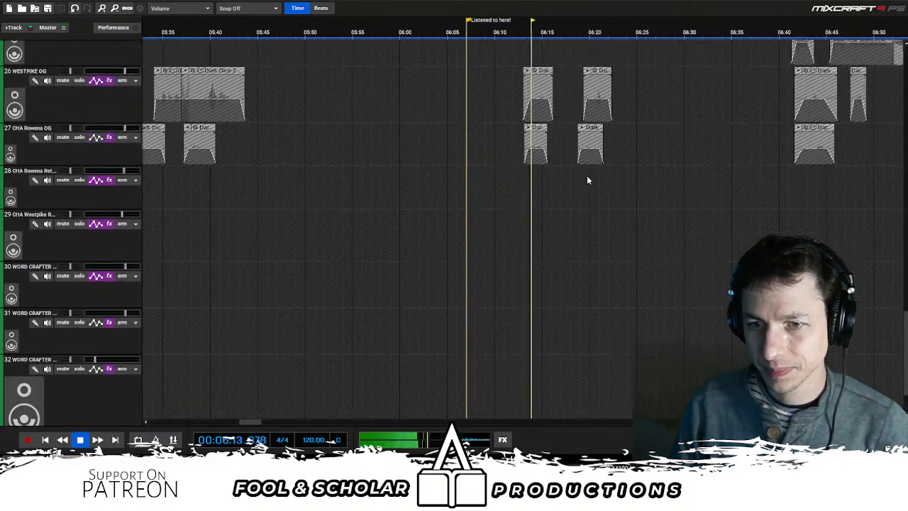
left_click_drag(542, 169, 547, 145)
scroll(558, 152, "up", 2)
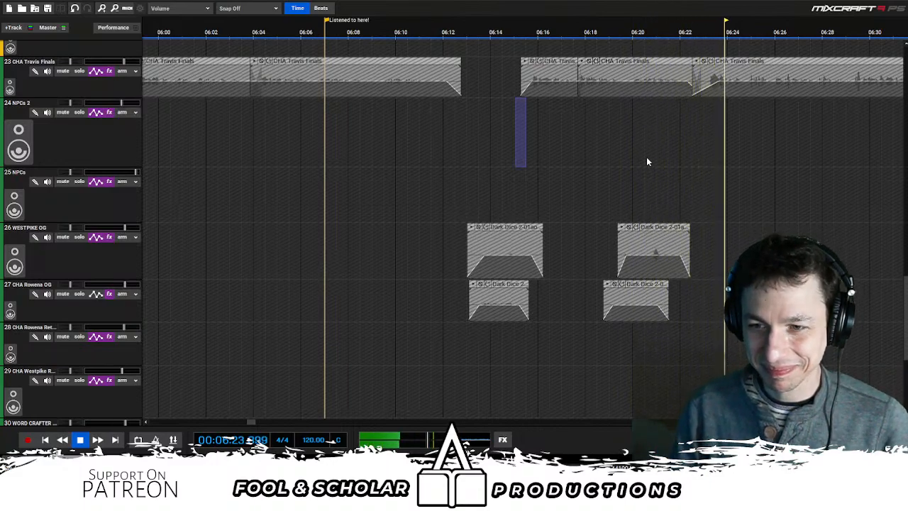
scroll(648, 162, "down", 1)
key("space")
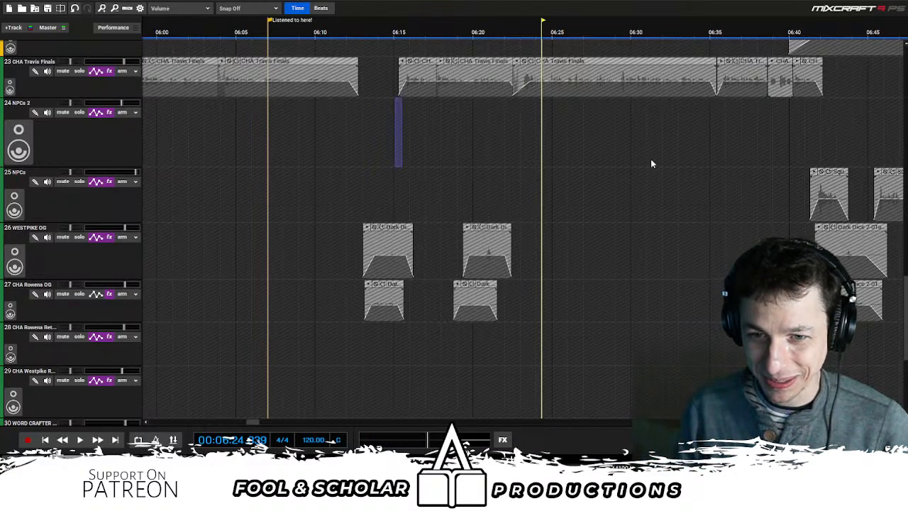
- Resume playback and move the "Listened to here!" marker to about 6:30
key("space")
scroll(670, 97, "down", 3)
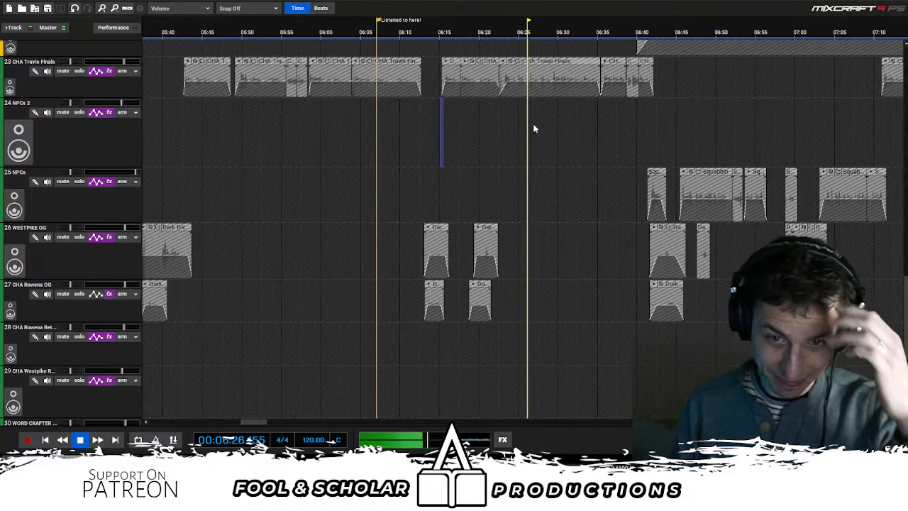
left_click_drag(378, 22, 558, 42)
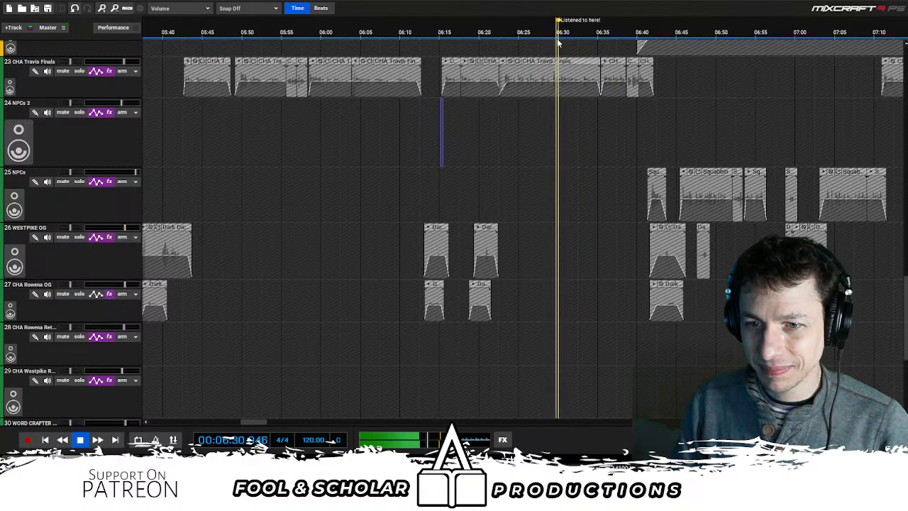
- Examine the SFX Motion, SFX Motion WITH REVERB and voice clips after the 6:30 marker during playback
scroll(636, 152, "down", 1)
scroll(632, 151, "right", 1)
scroll(611, 153, "up", 1)
scroll(611, 157, "up", 1)
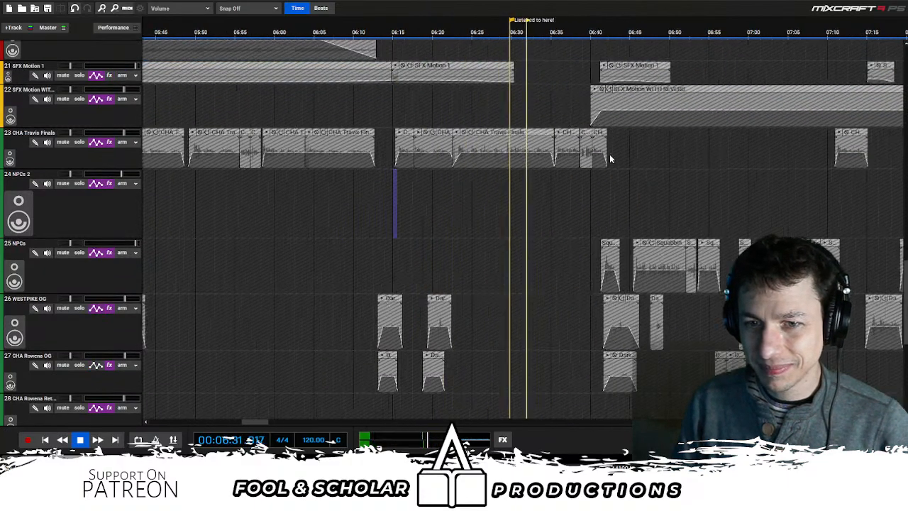
scroll(614, 167, "up", 2)
scroll(625, 186, "down", 1)
scroll(616, 190, "down", 2)
scroll(567, 202, "right", 2)
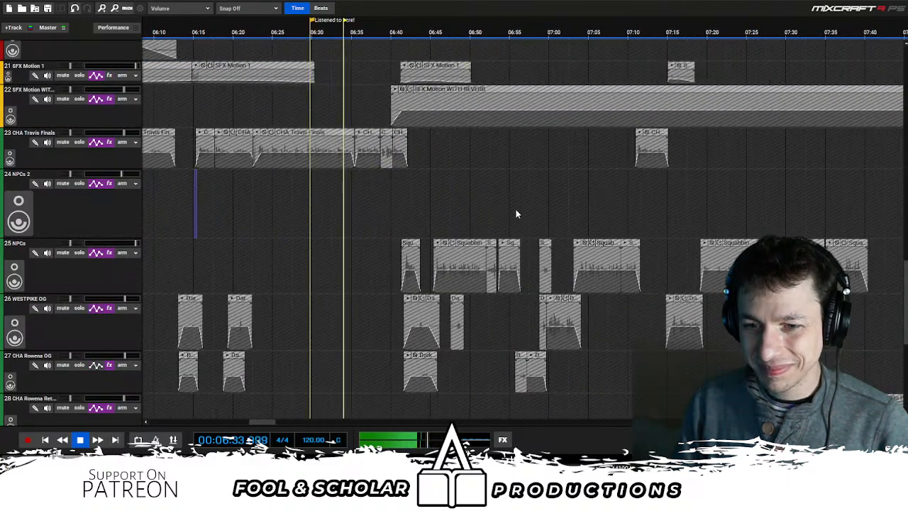
left_click_drag(517, 214, 467, 202)
scroll(519, 203, "up", 2)
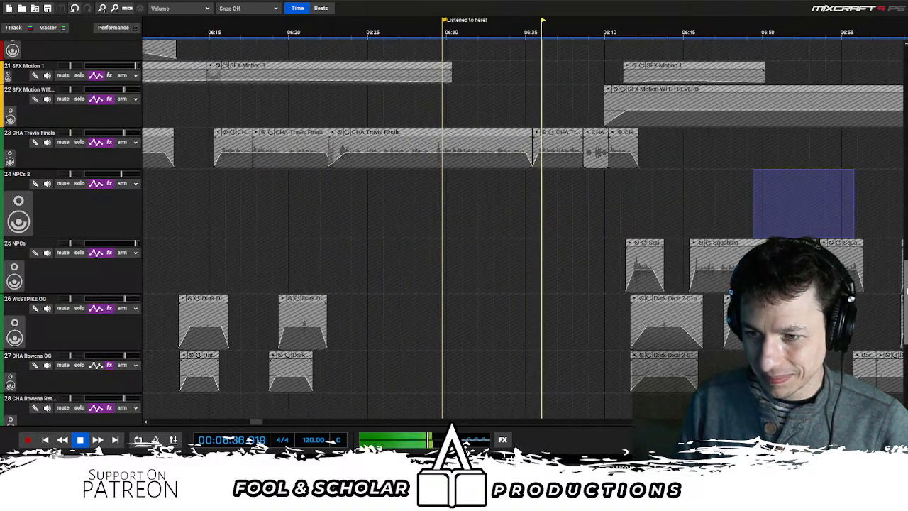
mouse_move(907, 291)
left_mouse_down()
mouse_move(906, 127)
mouse_move(907, 290)
left_mouse_up()
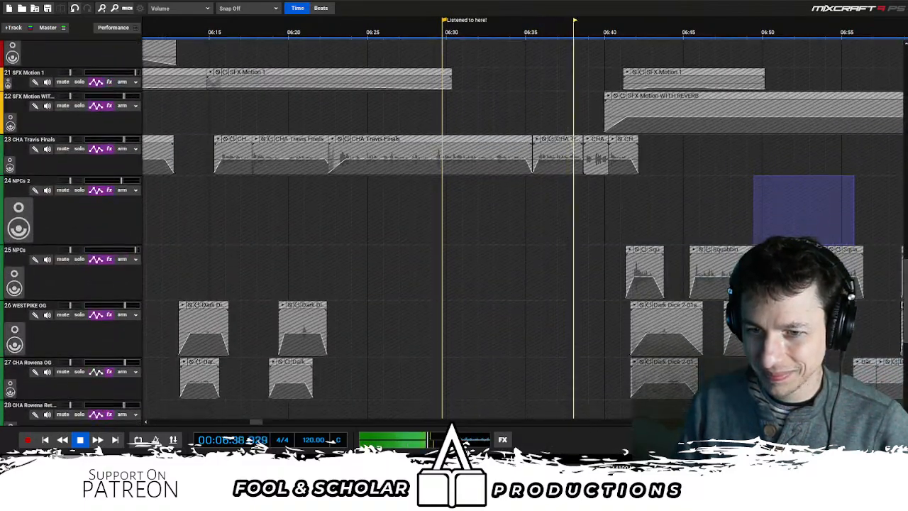
- Follow the Squabbin and WESTPIKE OG voice clips over the reverb motion effects during playback, pausing at about 7:06
scroll(642, 220, "right", 3)
left_click_drag(516, 207, 491, 208)
scroll(559, 208, "down", 1)
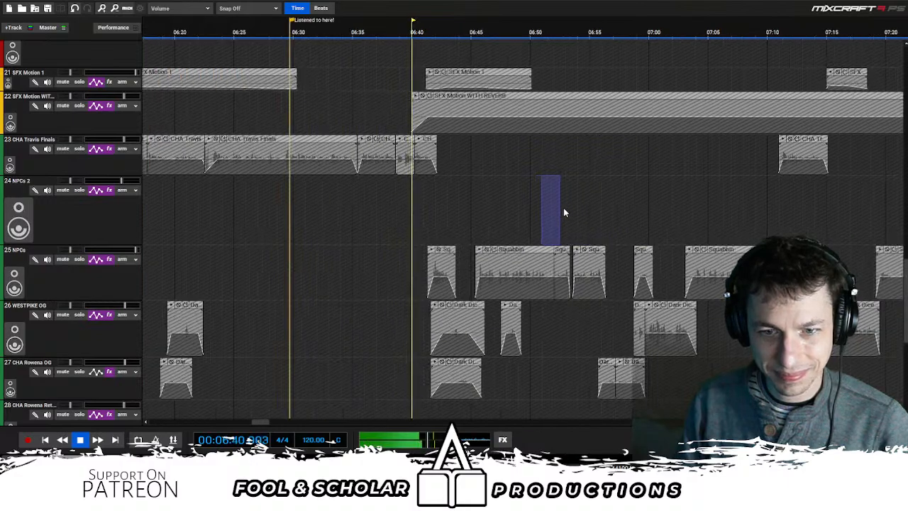
scroll(574, 210, "right", 2)
scroll(564, 209, "up", 1)
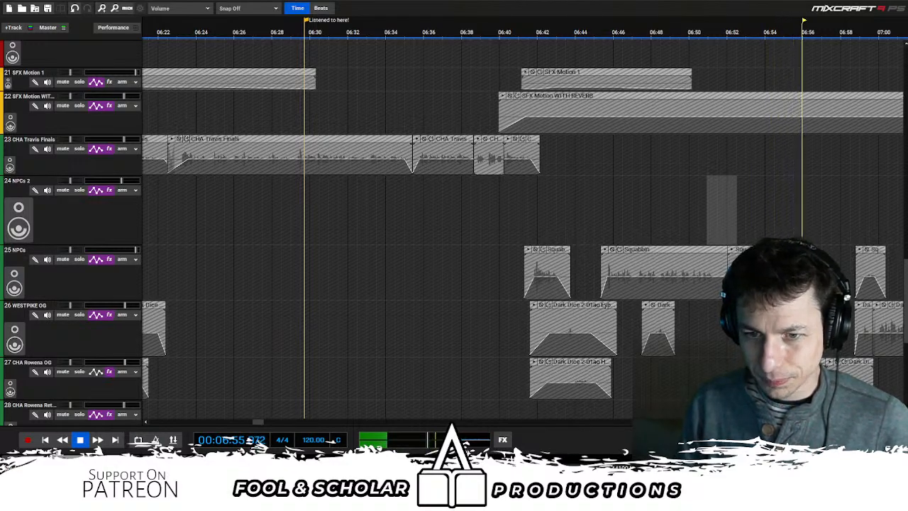
key("space")
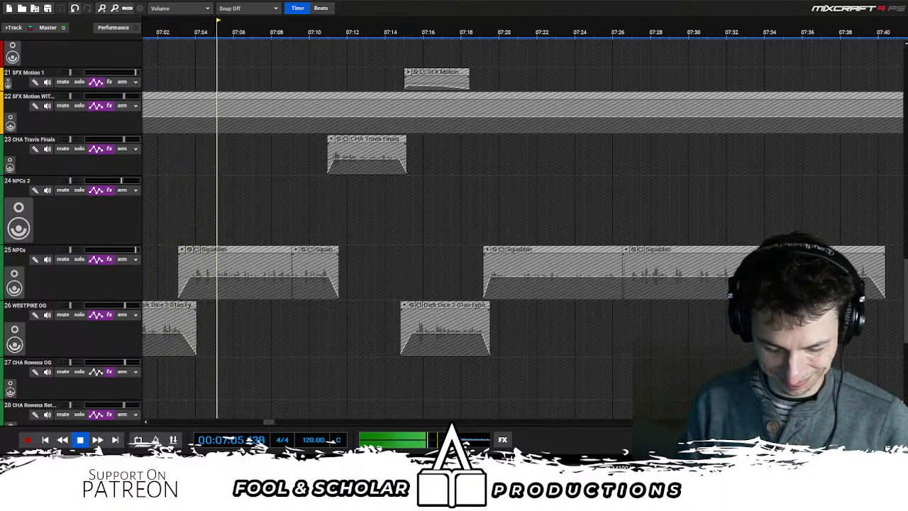
key("space")
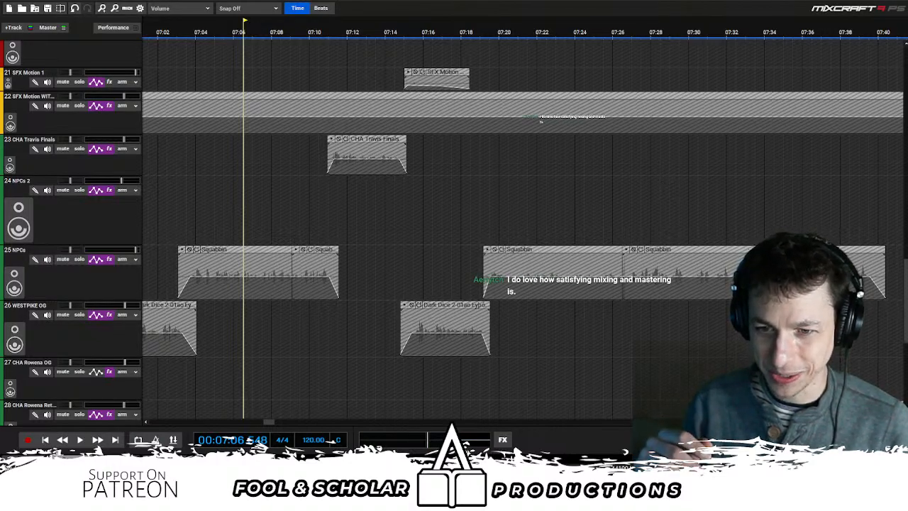
- Play the mix from about 7:06 through the Squabbin and CHA Rowena OG dialogue, pausing at about 9:32
key("space")
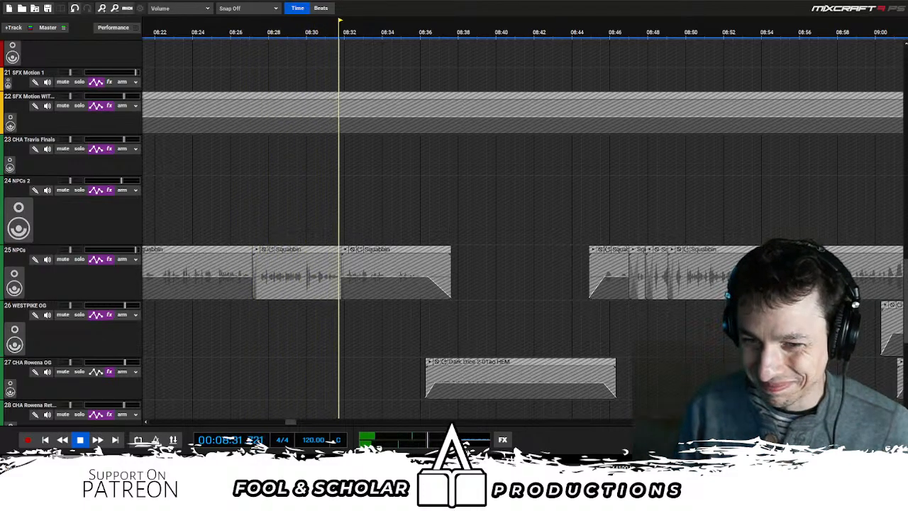
scroll(564, 180, "down", 1)
scroll(564, 180, "down", 1)
scroll(577, 178, "down", 1)
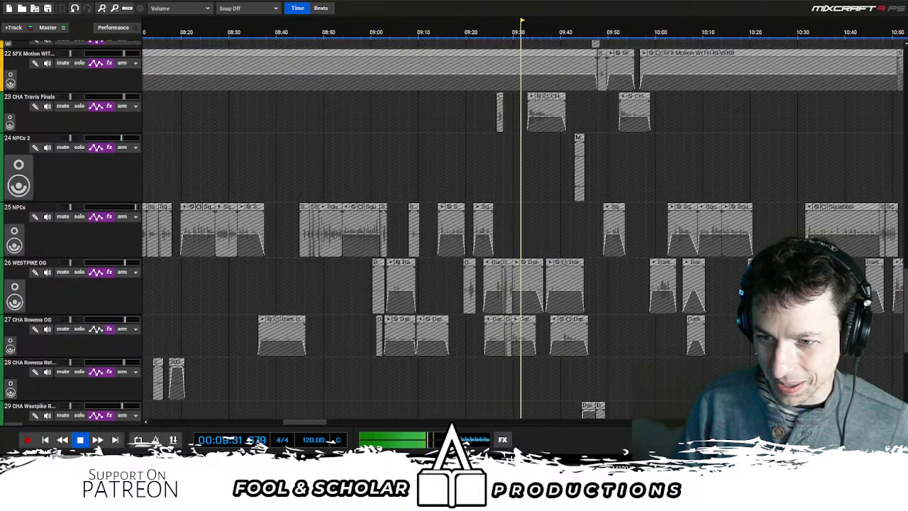
key("space")
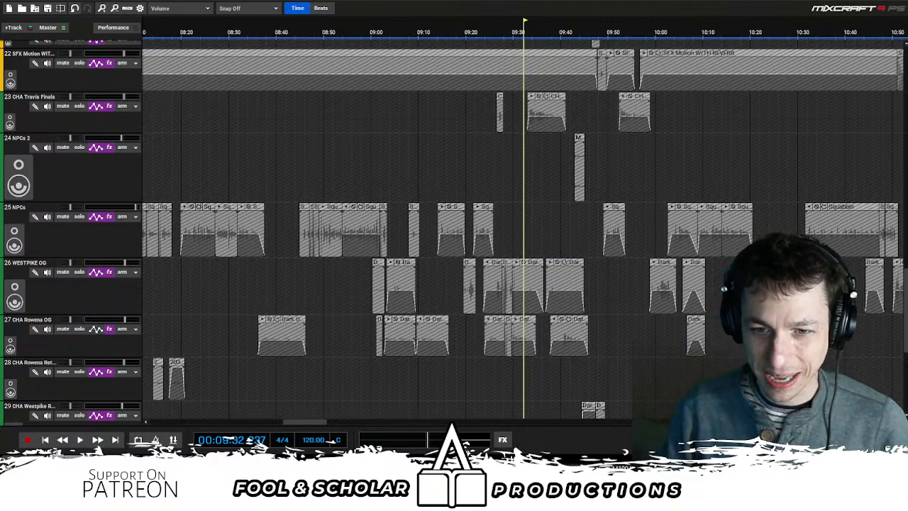
- Check the ambience, NPCs 2 and CHA Westpike tracks around 9:32 to 9:50 and resume playback to about 10:28
scroll(520, 231, "right", 2)
scroll(430, 201, "down", 6)
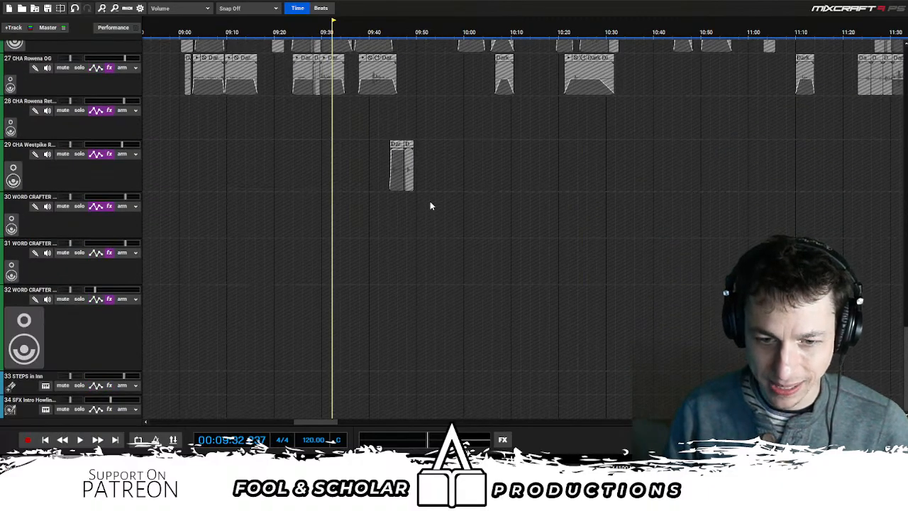
scroll(428, 198, "up", 2)
scroll(426, 196, "up", 10)
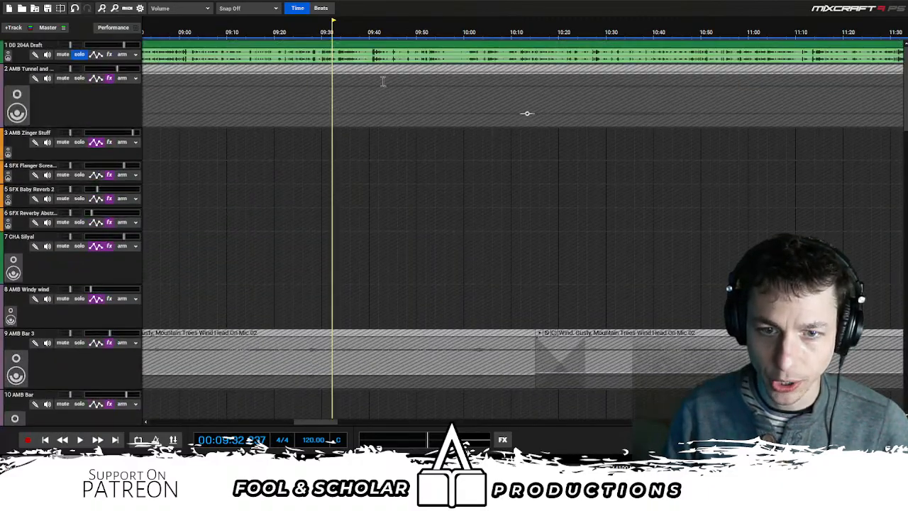
scroll(394, 171, "down", 12)
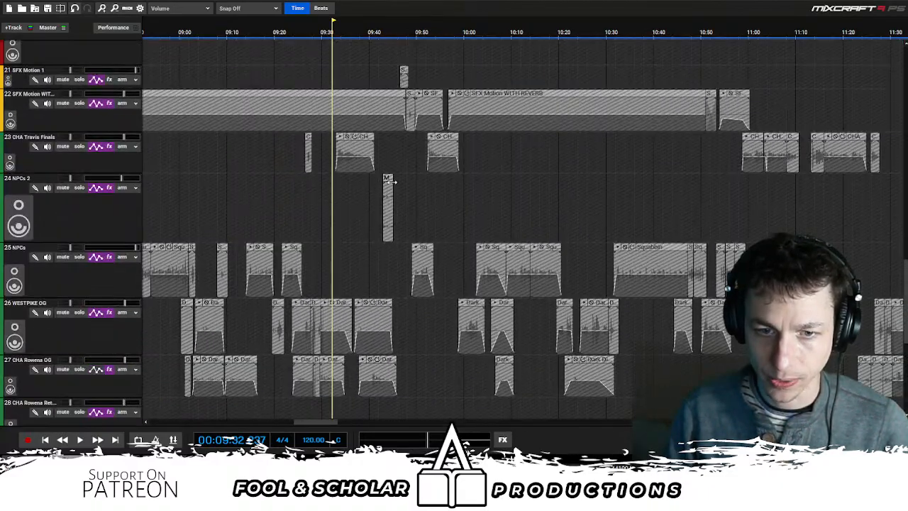
scroll(389, 181, "down", 1)
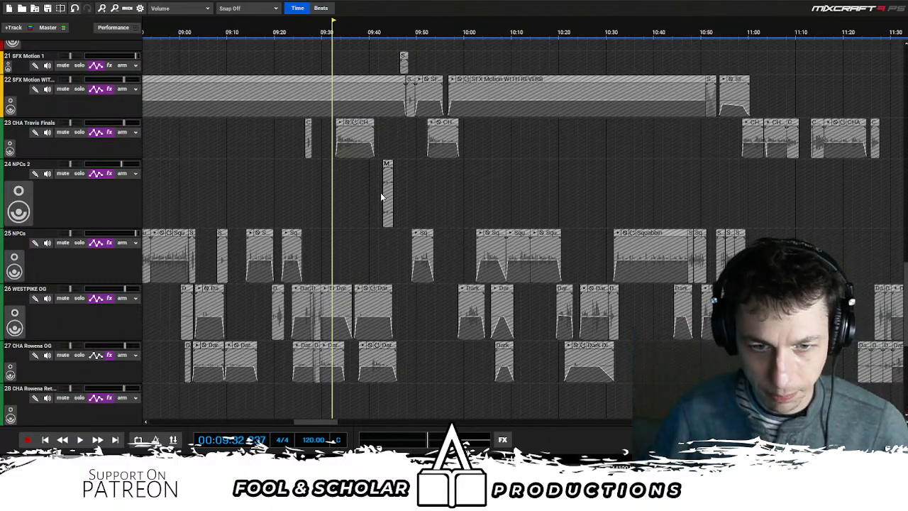
key("space")
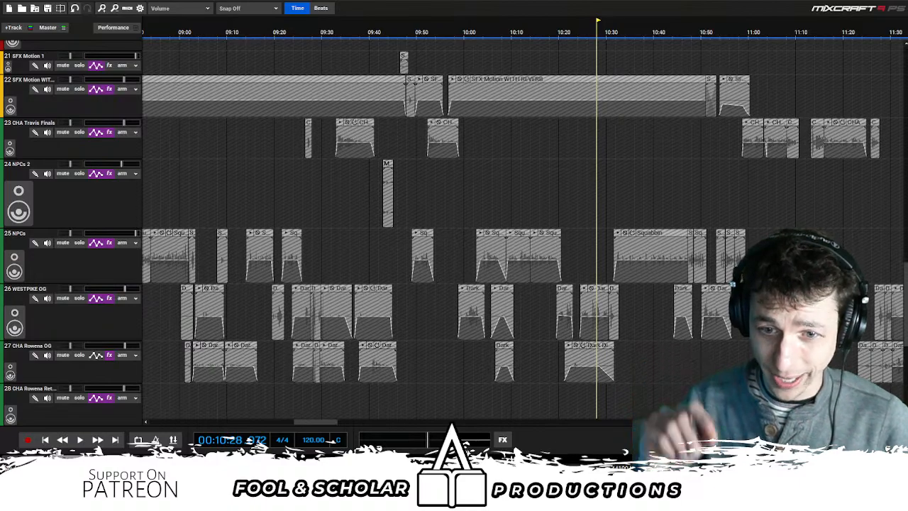
- Resume playback from about 10:29 and follow the Squabbin and CHA Travis Finals clips, pausing at about 11:16
scroll(584, 171, "right", 3)
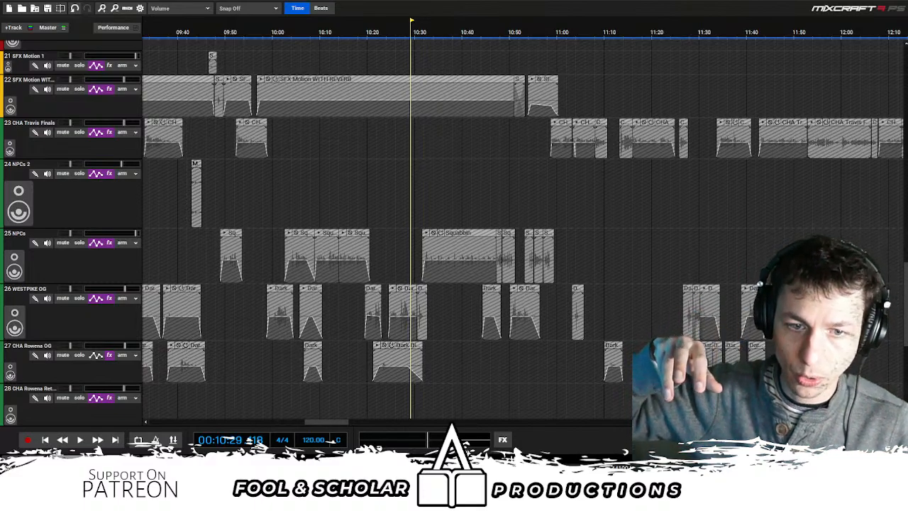
key("space")
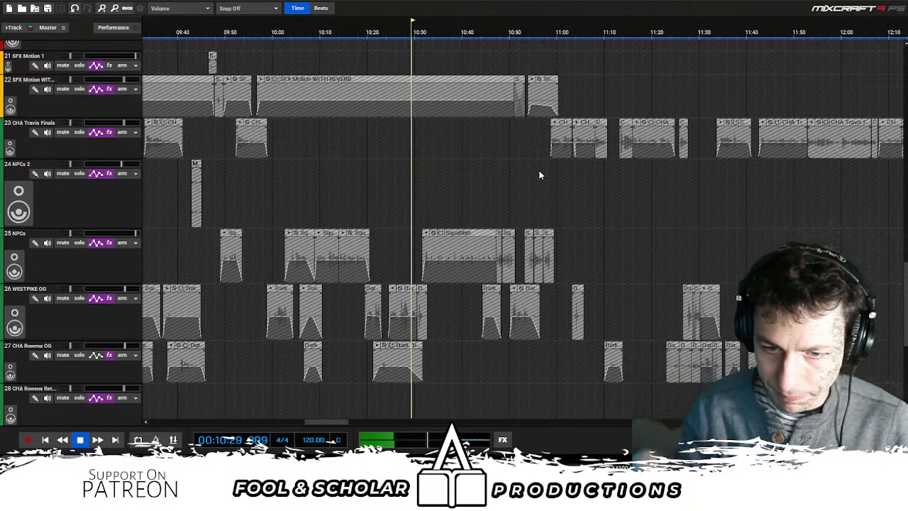
scroll(599, 223, "up", 2)
scroll(599, 223, "up", 2)
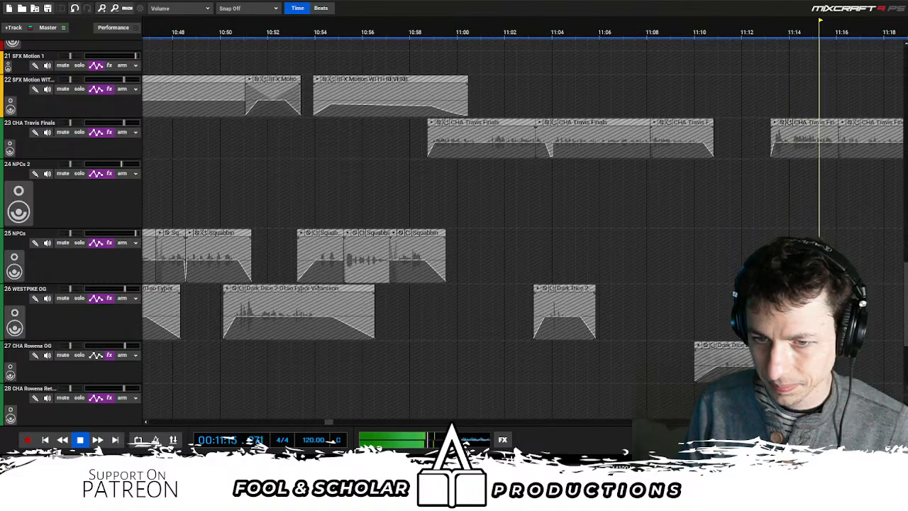
key("space")
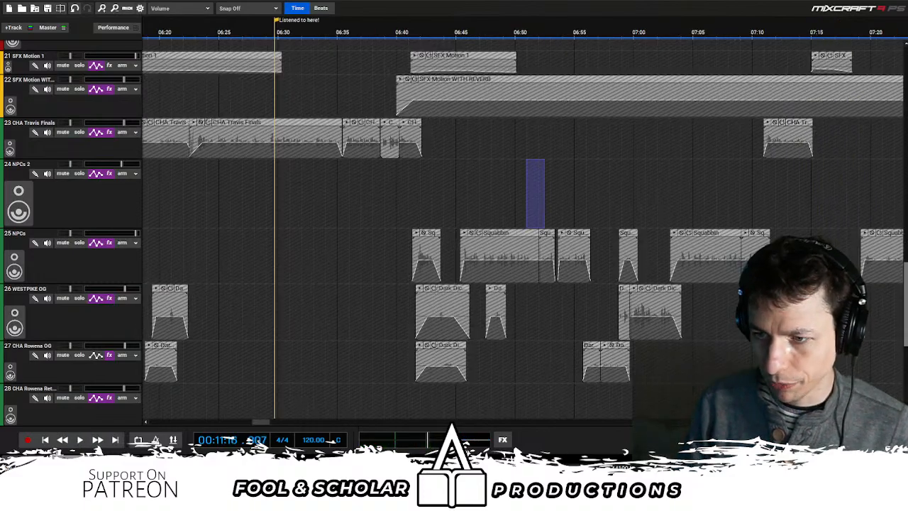
- Resume playback from about 11:16 and examine the voice, walking and SFX Motion tracks between 10:30 and 12:30
left_click_drag(906, 289, 906, 312)
scroll(523, 235, "left", 3)
key("space")
key("minus")
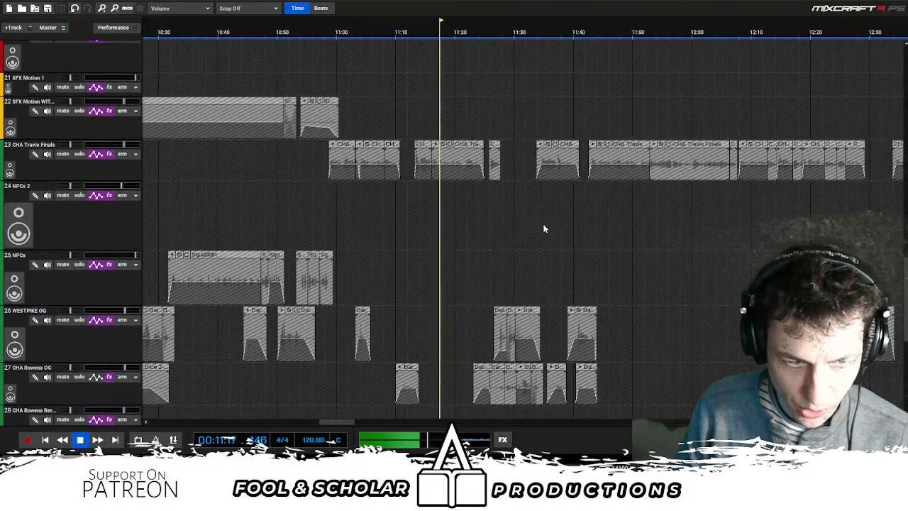
scroll(545, 225, "down", 3)
scroll(558, 223, "up", 3)
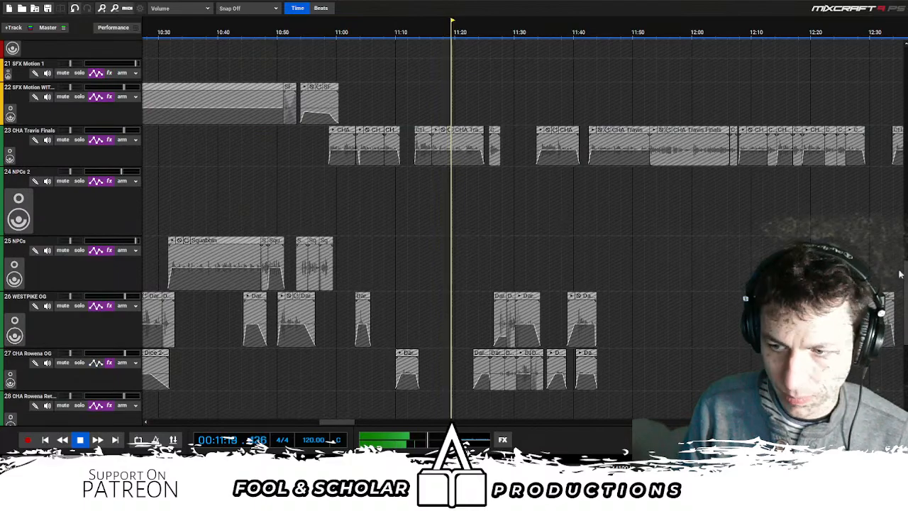
left_click_drag(900, 275, 894, 163)
scroll(894, 163, "down", 3)
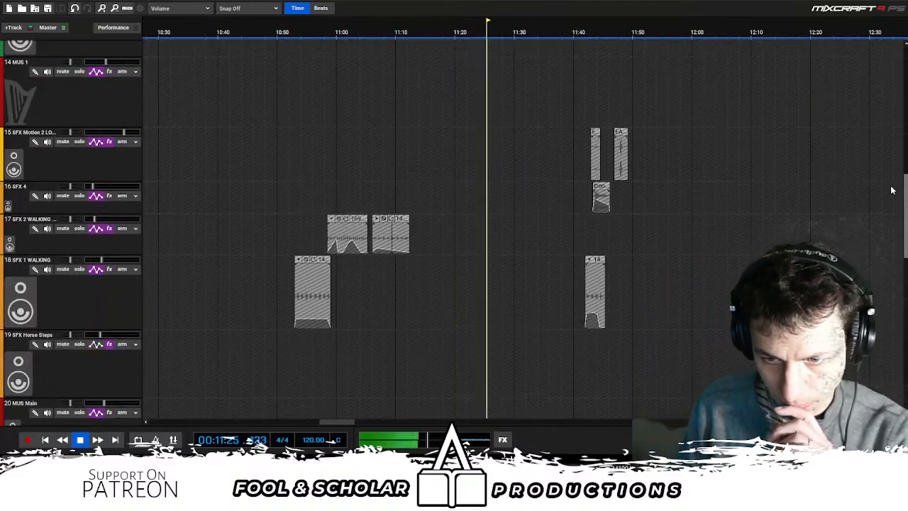
scroll(892, 206, "down", 2)
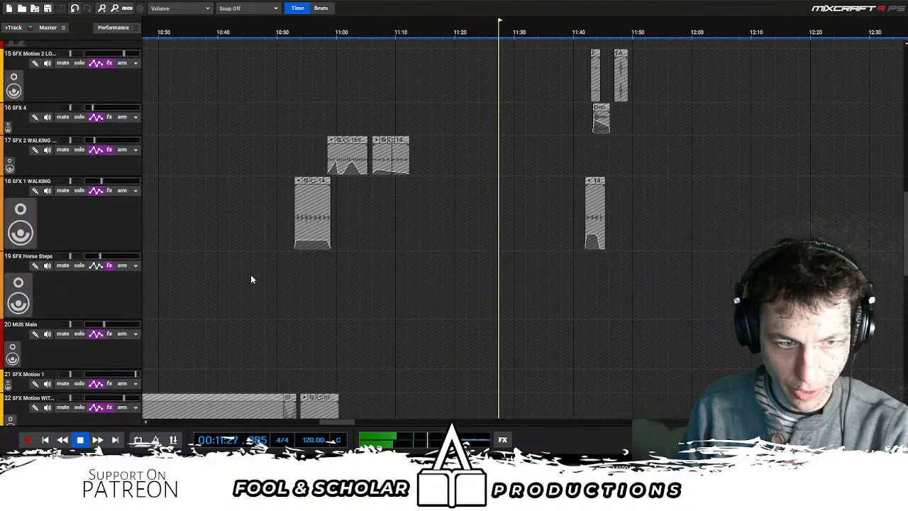
- Follow the SFX 1 WALKING, SFX 4 and SFX Motion 2 clips and the voice tracks near 11:45 during playback
scroll(498, 213, "up", 2)
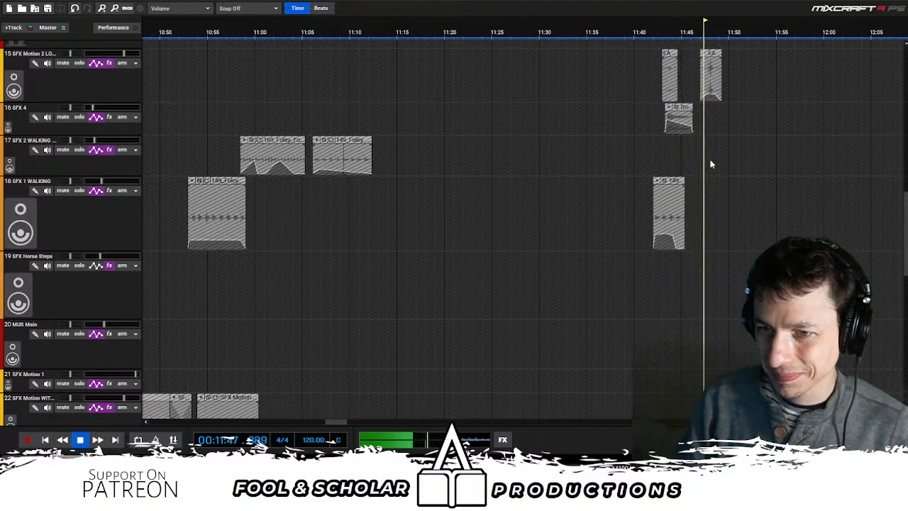
scroll(708, 164, "right", 3)
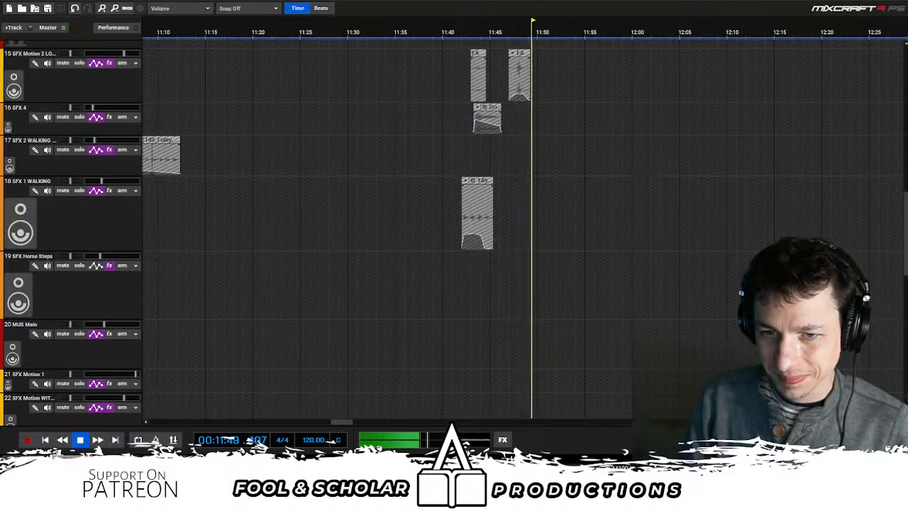
scroll(608, 186, "up", 2)
scroll(607, 186, "down", 3)
scroll(436, 346, "down", 3)
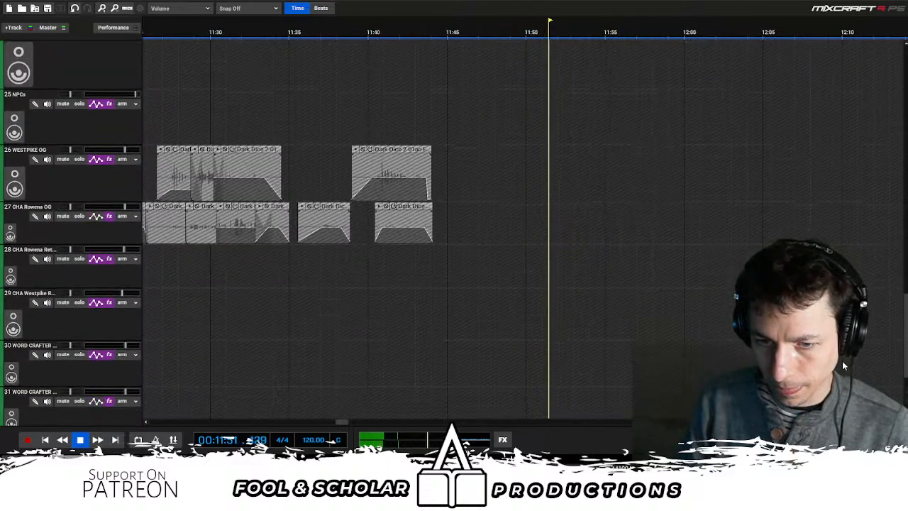
- Replay the mix from about 11:44, briefly soloing the STEPS in Inn track to hear it separately
scroll(436, 345, "down", 3)
left_click(433, 346)
key("space")
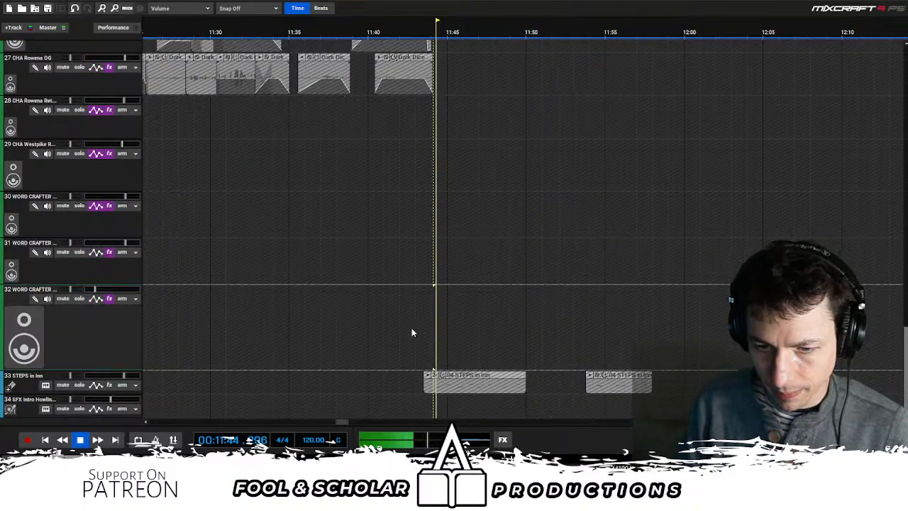
left_click(80, 384)
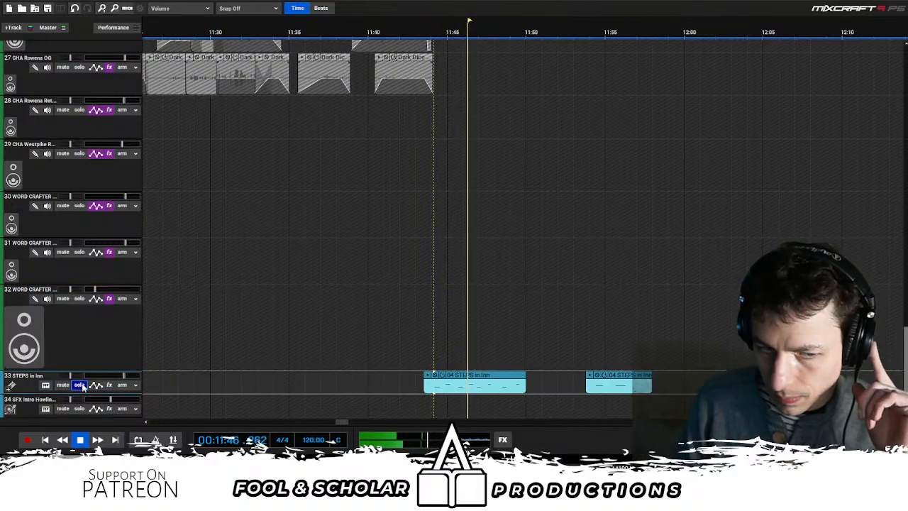
left_click(81, 384)
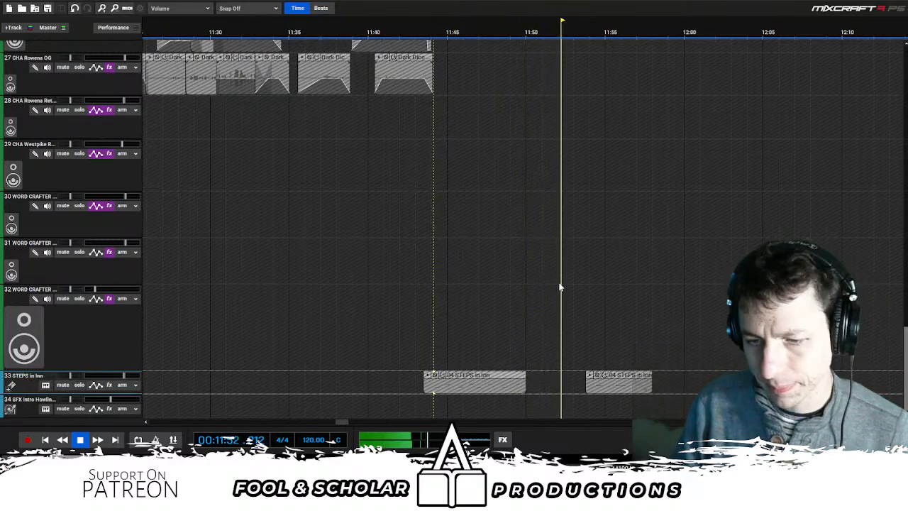
- Continue playback past 12:14 and move the "Listened to here!" marker to about 12:20
scroll(559, 282, "down", 1)
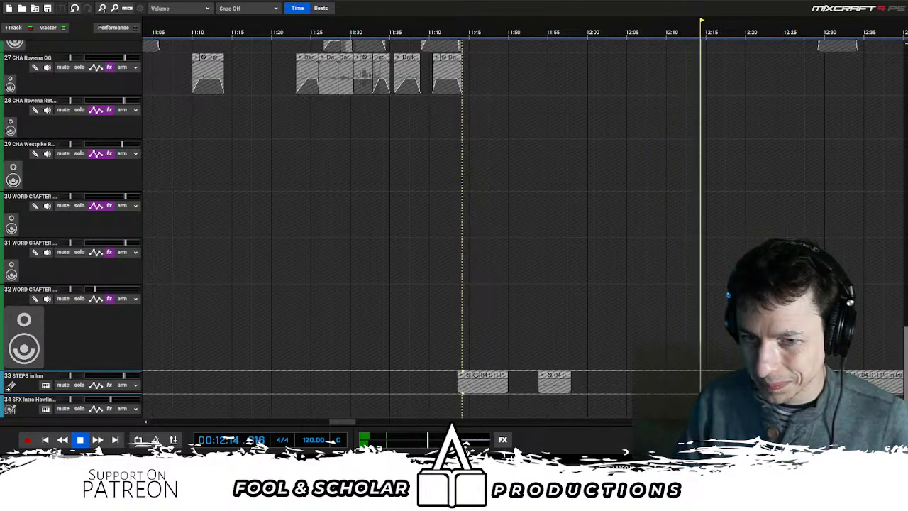
scroll(684, 262, "up", 1)
scroll(682, 259, "up", 10)
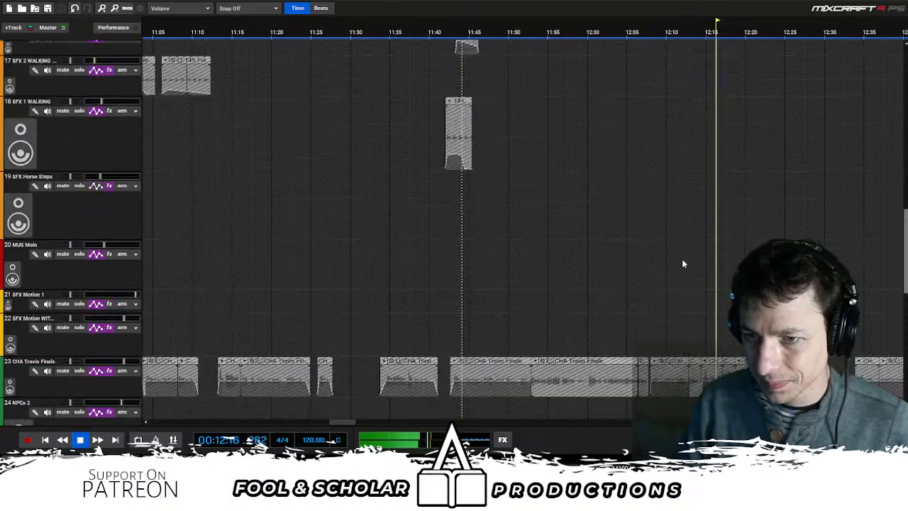
scroll(669, 254, "down", 5)
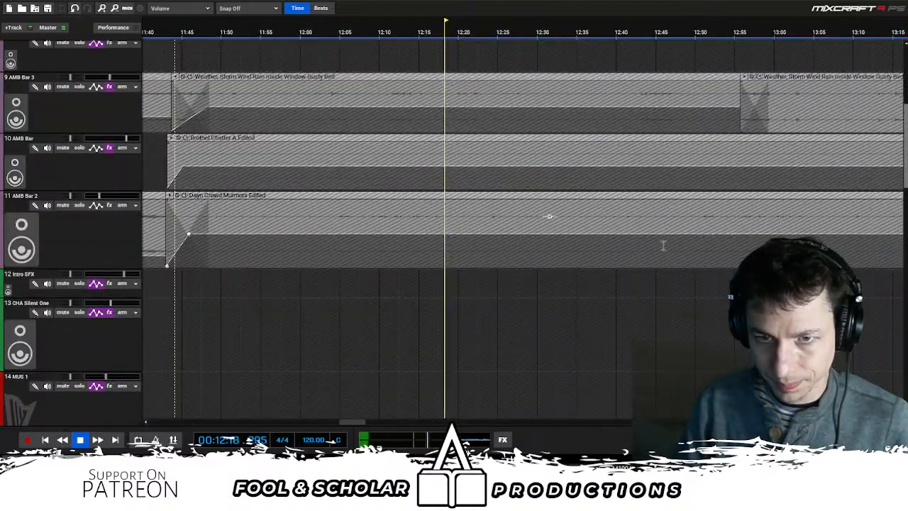
scroll(639, 154, "down", 4)
scroll(291, 33, "down", 1)
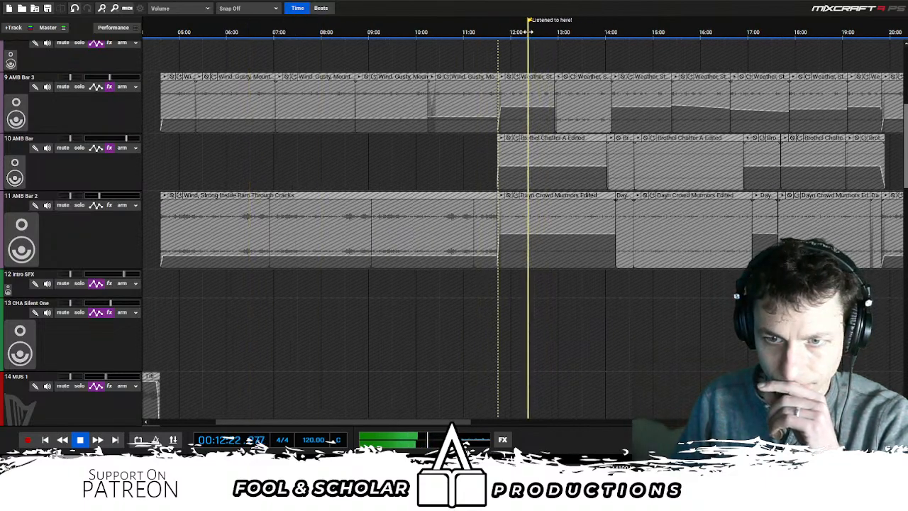
- Survey the AMB Bar ambience clips across the session out to the credit marker and listen on to about 14:28
scroll(284, 33, "down", 3)
scroll(594, 113, "right", 1)
scroll(594, 113, "down", 1)
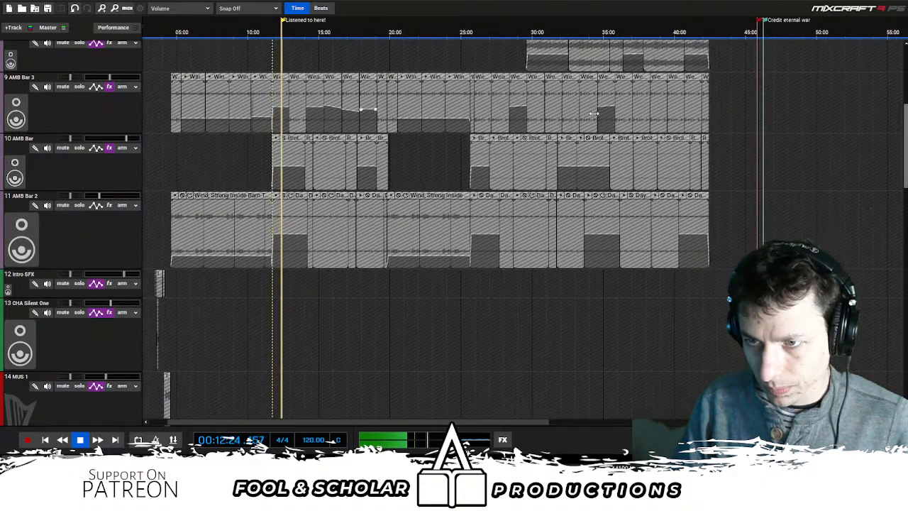
scroll(594, 113, "up", 1)
scroll(594, 113, "left", 1)
scroll(609, 126, "up", 3)
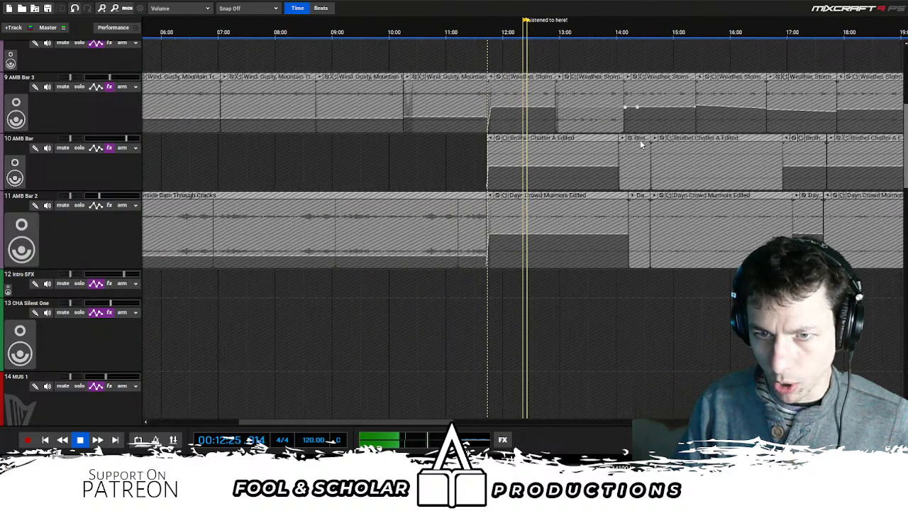
scroll(640, 140, "up", 3)
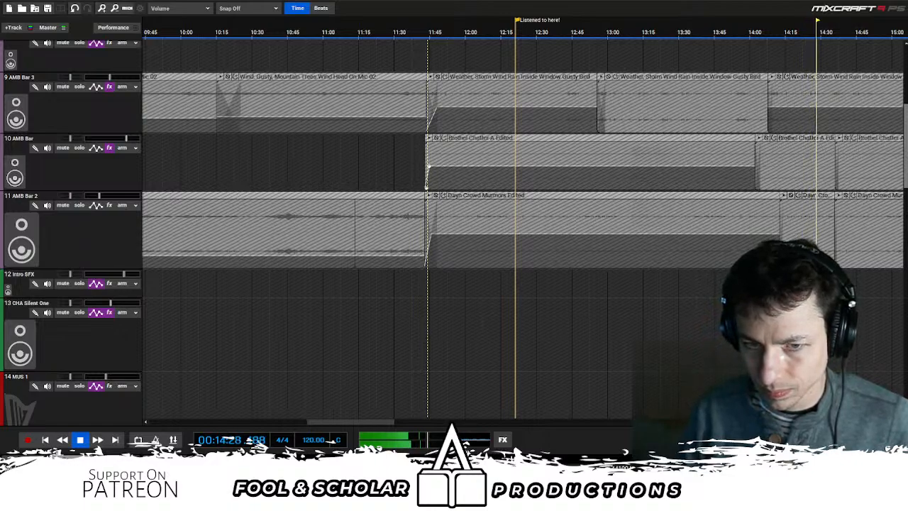
- Pause playback, move the "Listened to here!" marker to about 14:29, and resume playing
key("space")
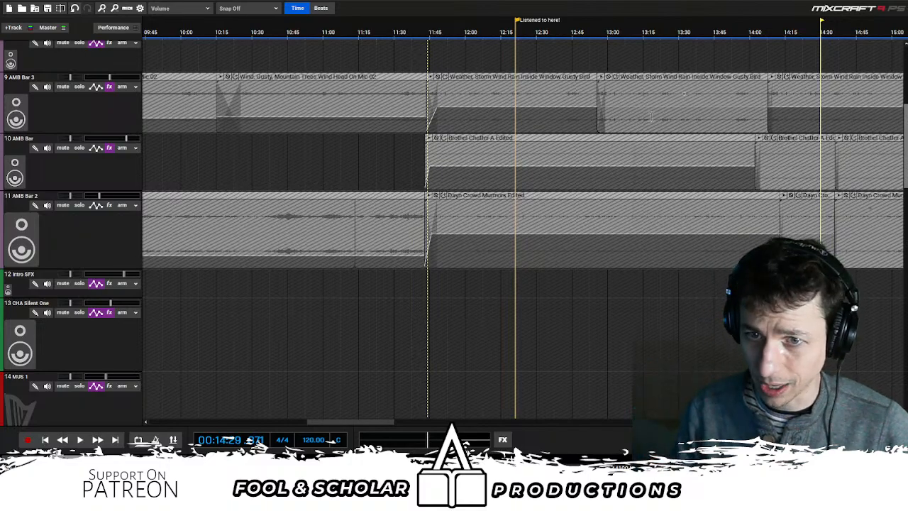
scroll(543, 44, "down", 1)
left_click_drag(527, 20, 730, 16)
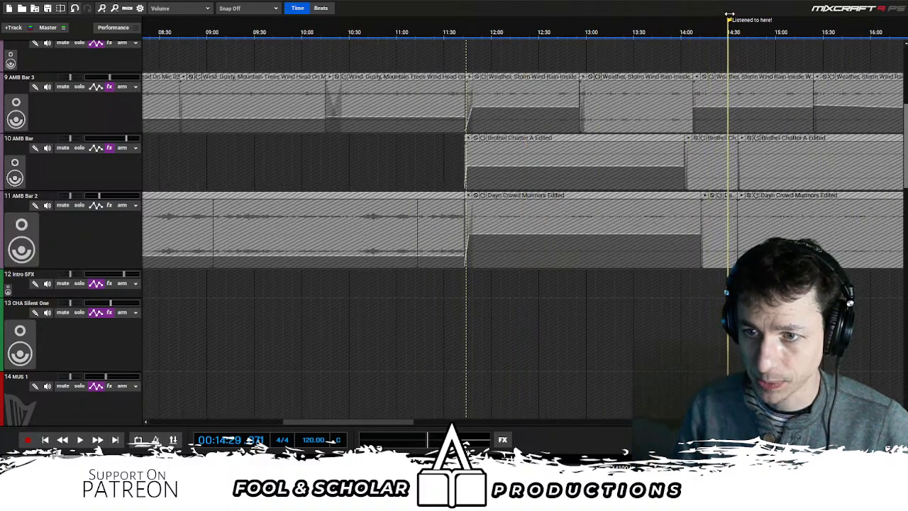
key("space")
- Examine the SFX Motion, CHA Travis Finals and NPC clips around the 14:30 marker and replay from about 14:22
scroll(726, 186, "right", 1)
scroll(727, 186, "right", 1)
scroll(726, 186, "down", 1)
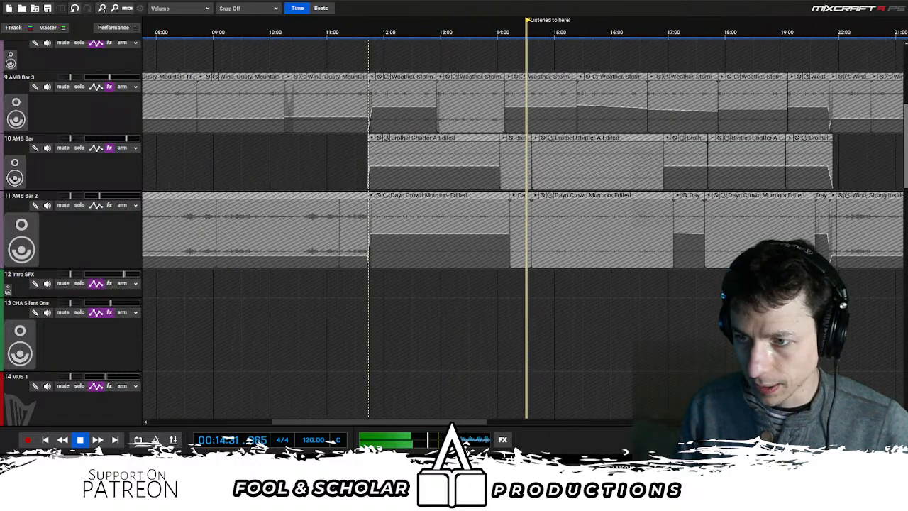
left_click_drag(906, 160, 901, 291)
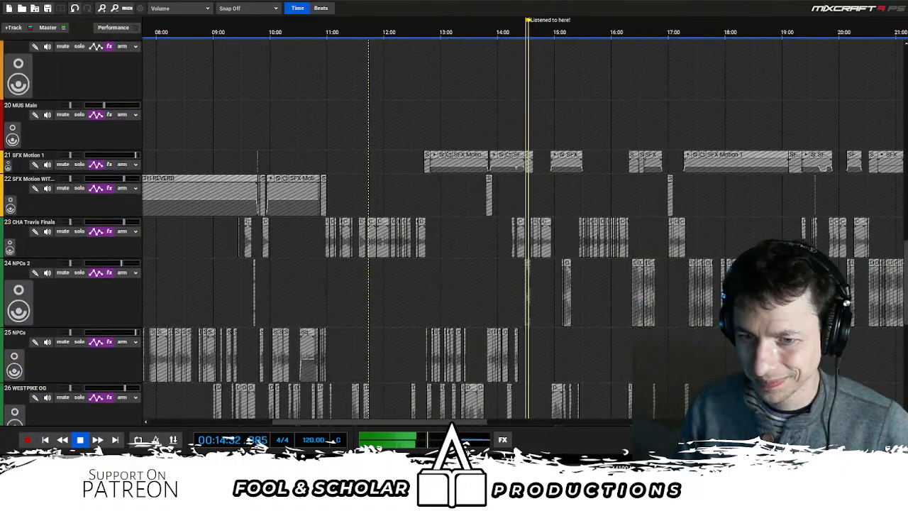
scroll(637, 215, "up", 8)
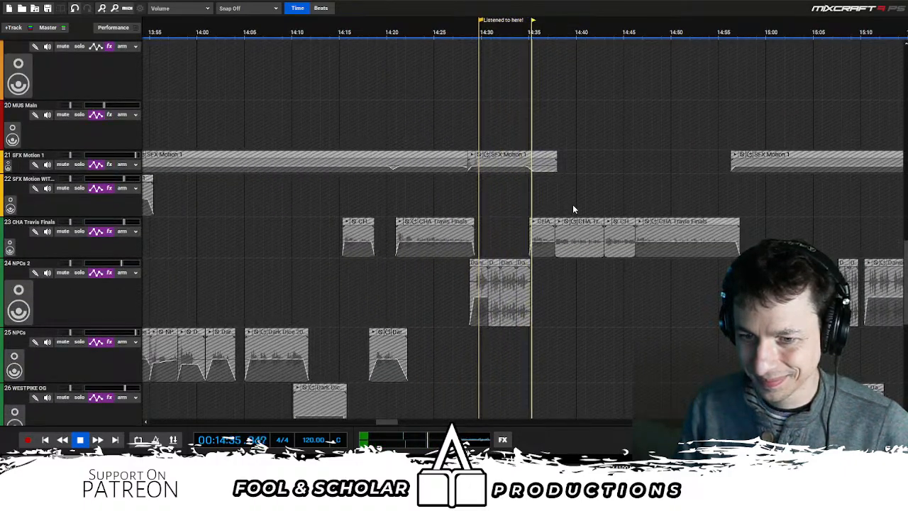
left_click_drag(906, 245, 906, 358)
left_click(405, 282)
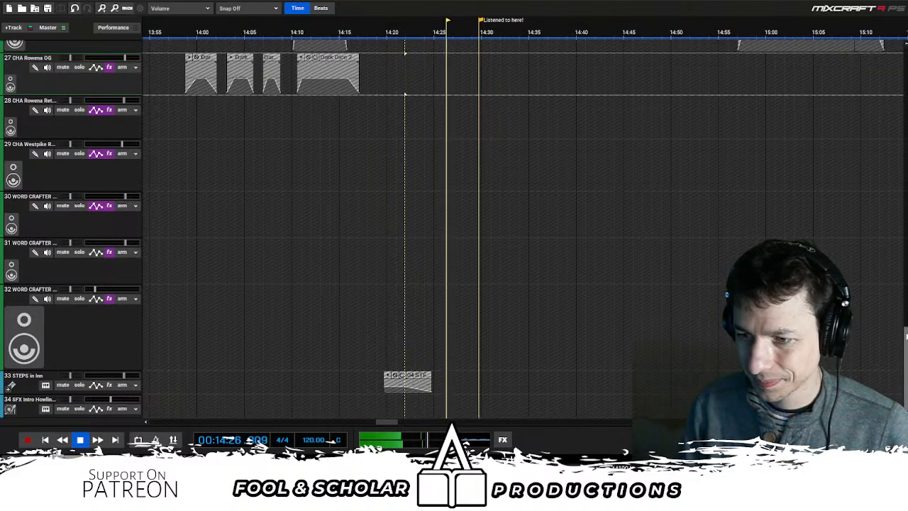
- Return to the DD 204A Draft track, listen on to about 17:30, pause there briefly and resume playback
left_click_drag(907, 282, 906, 85)
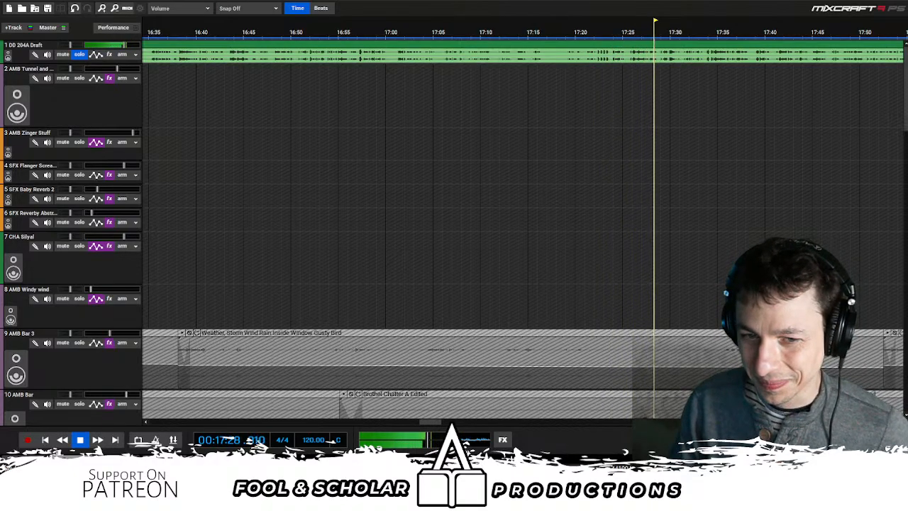
key("space")
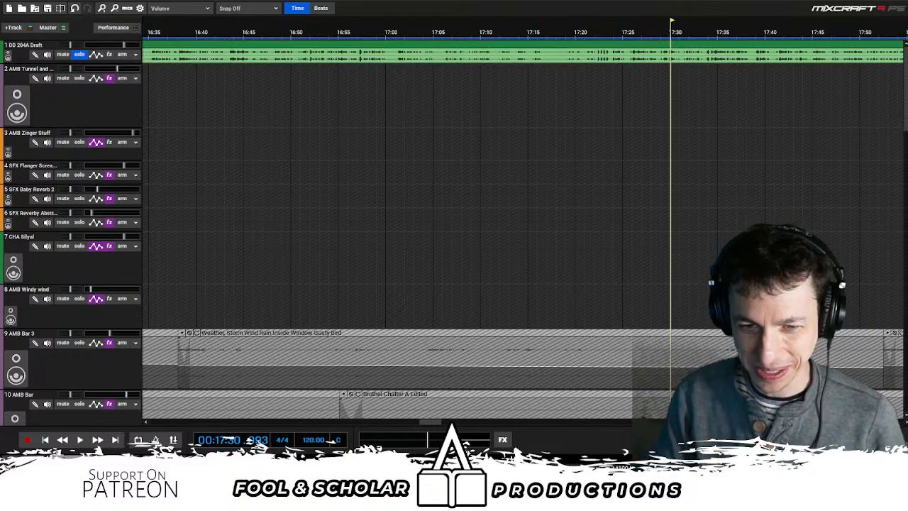
key("space")
- Examine the SFX Motion, NPCs 2, WESTPIKE OG and CHA Rowena OG clips around 18:00 and replay from about 17:52, and again from 17:50
scroll(373, 133, "down", 2)
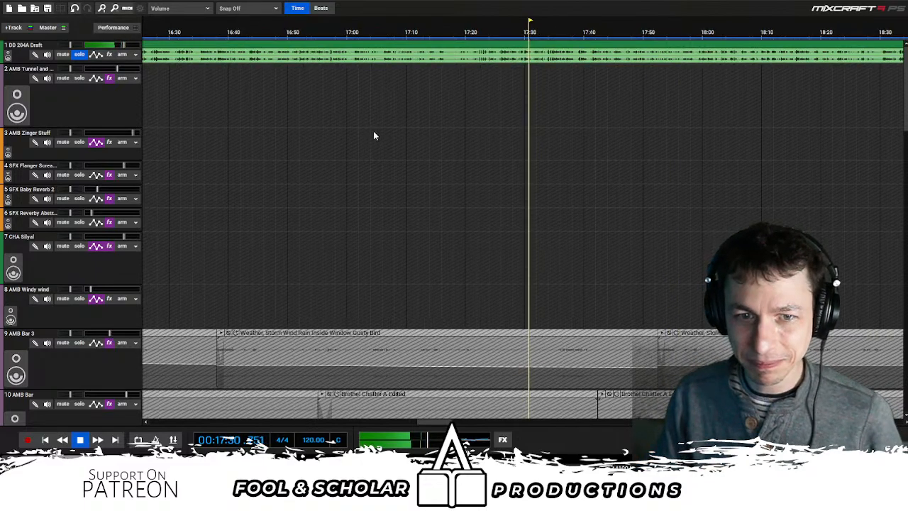
scroll(485, 148, "right", 4)
scroll(461, 162, "down", 5)
scroll(434, 168, "down", 8)
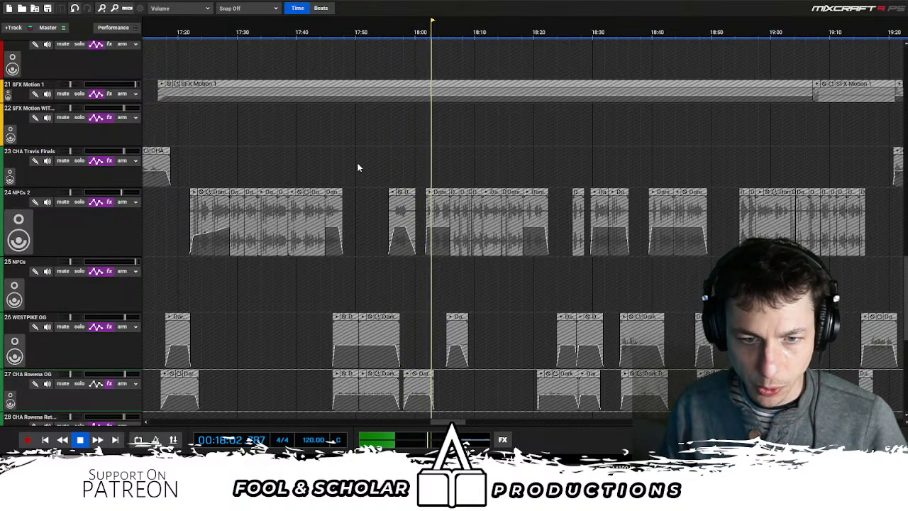
left_click(374, 177)
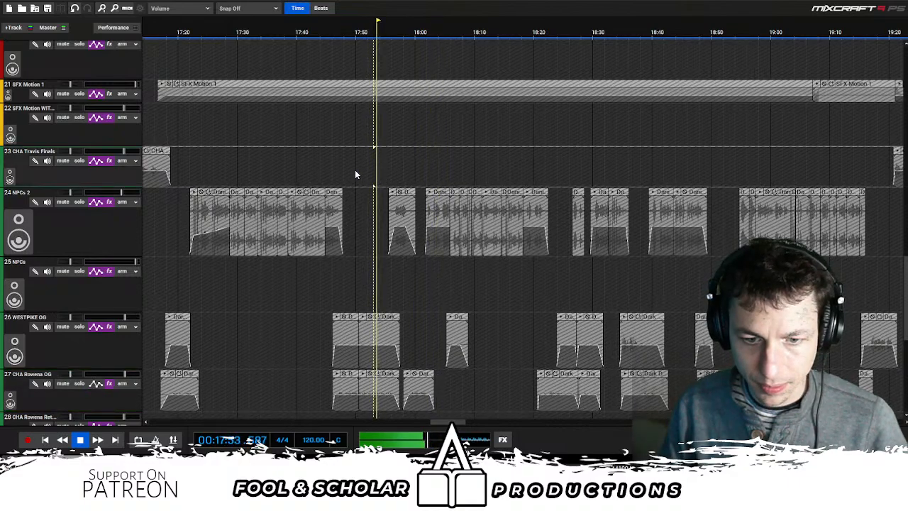
left_click(356, 171)
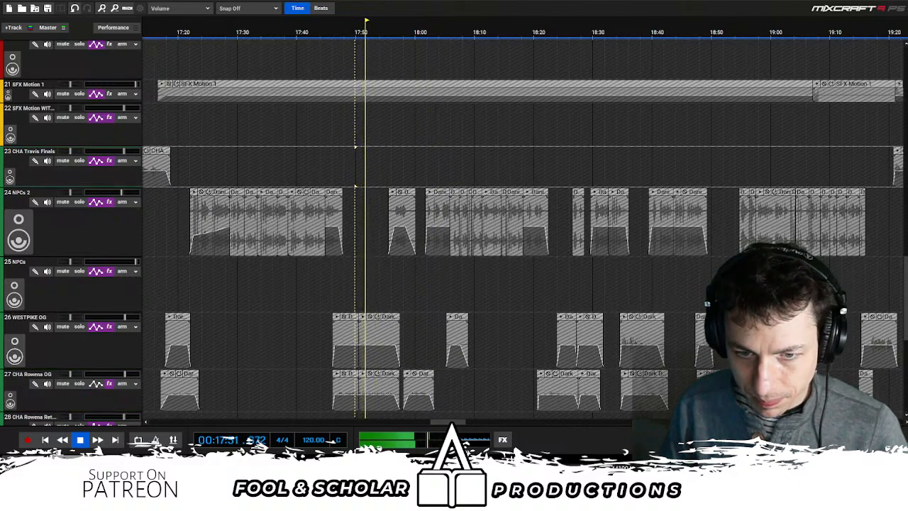
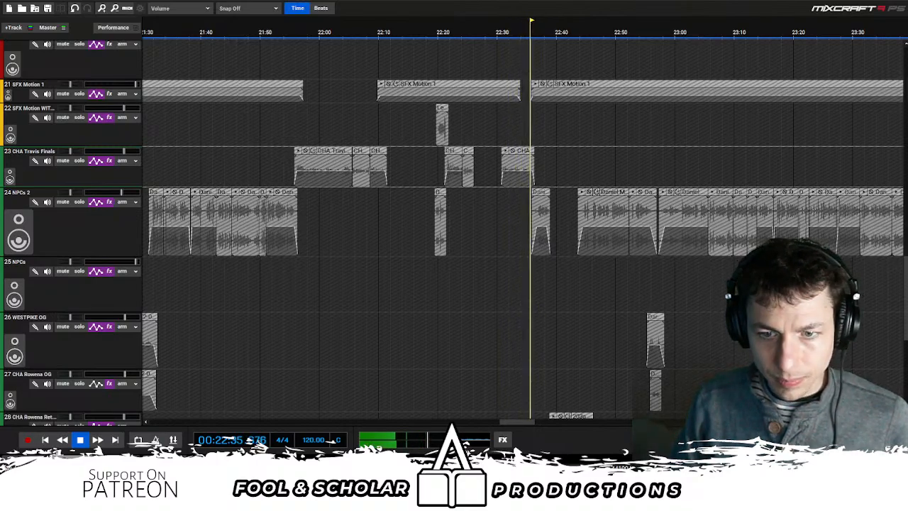
- Pause playback at about 22:36, resume it, and listen on to about 24:44
key("space")
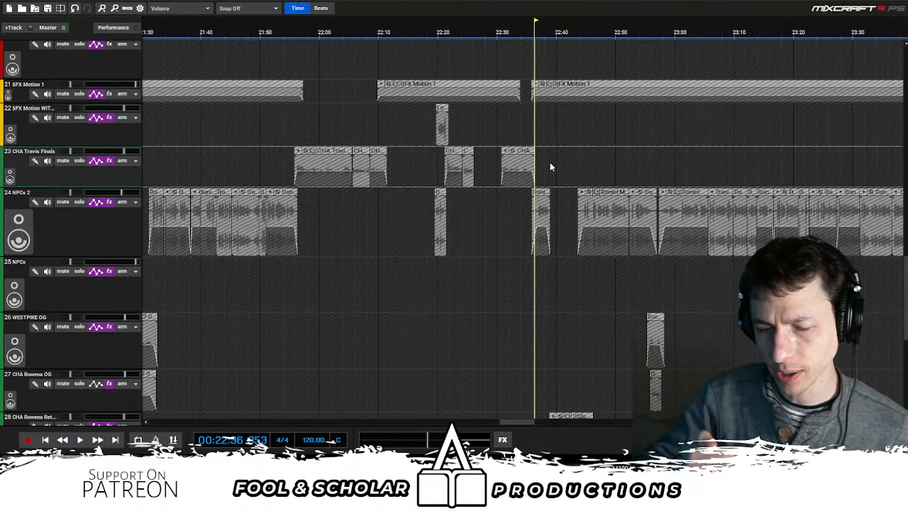
key("space")
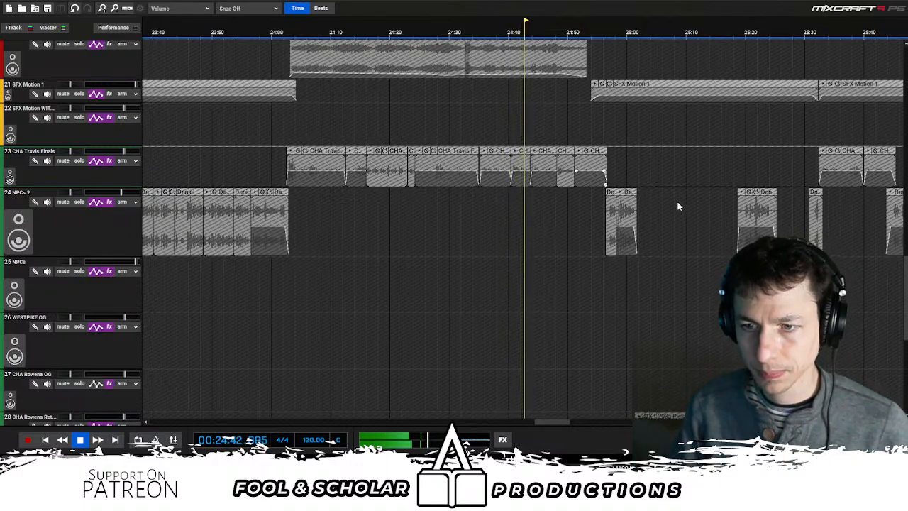
scroll(596, 159, "up", 1)
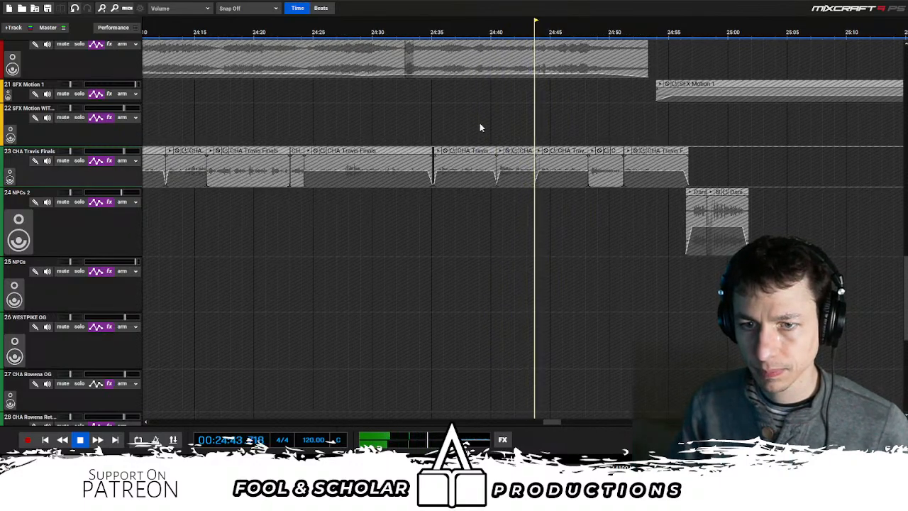
- Replay from about 24:35 to examine the MUS Main and CHA Travis Finals clips, pause at about 24:38 and resume from there
left_click(427, 119)
scroll(540, 182, "up", 2)
scroll(572, 167, "up", 2)
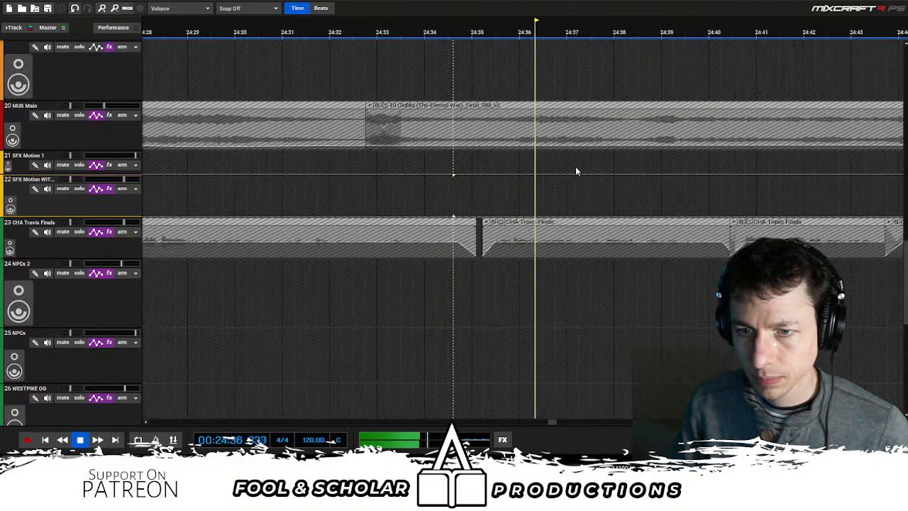
scroll(654, 166, "right", 1)
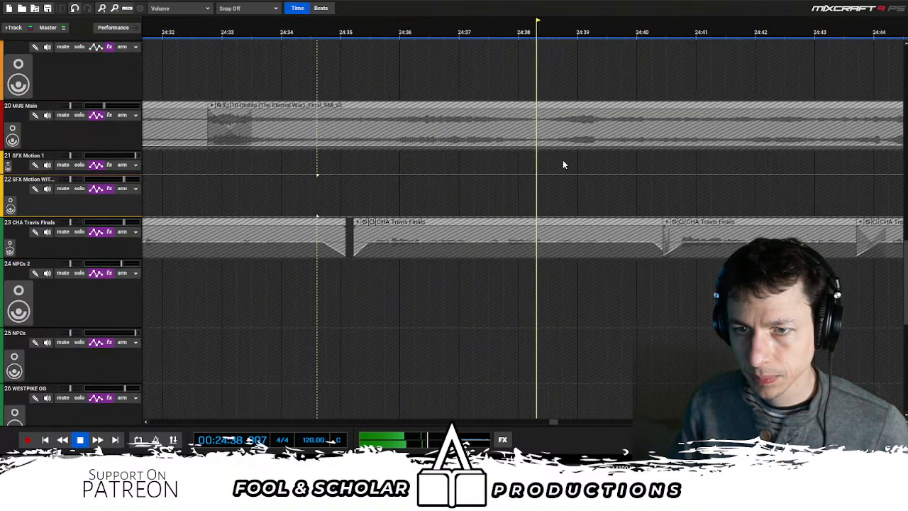
scroll(578, 155, "up", 1)
key("space")
left_click(436, 167)
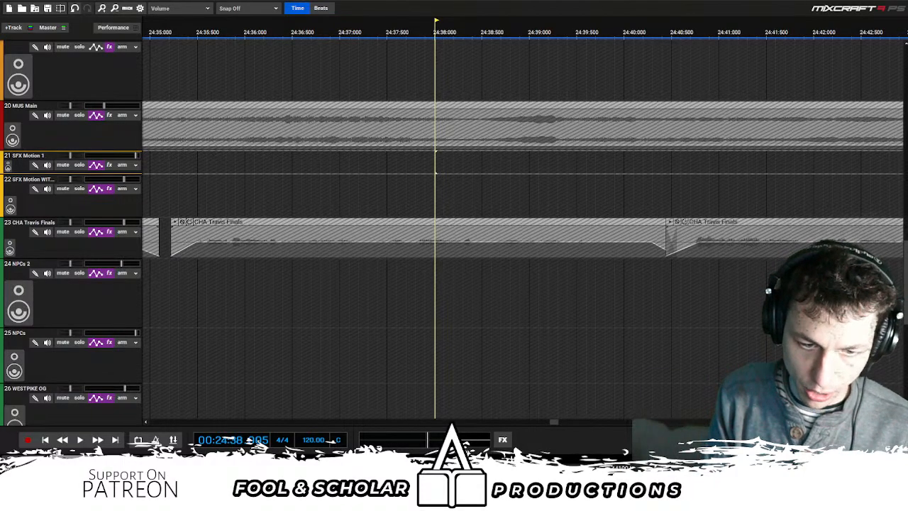
scroll(363, 391, "down", 5)
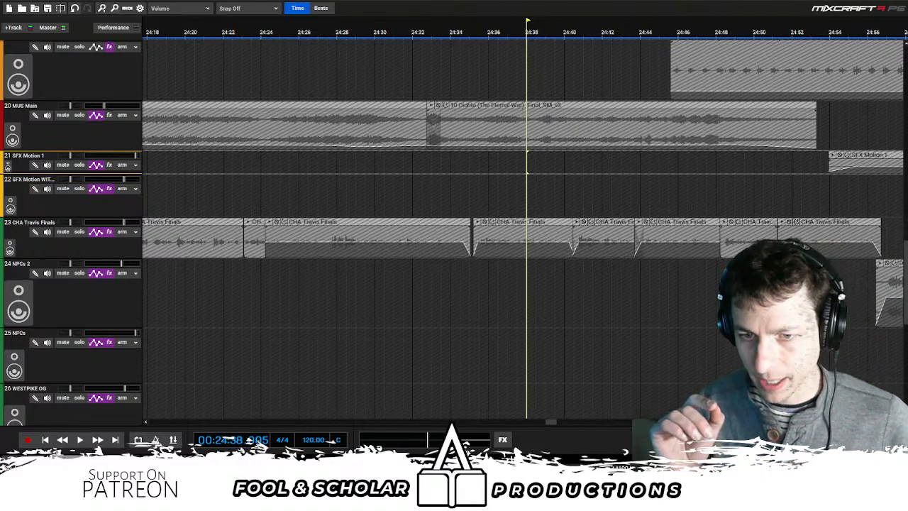
key("space")
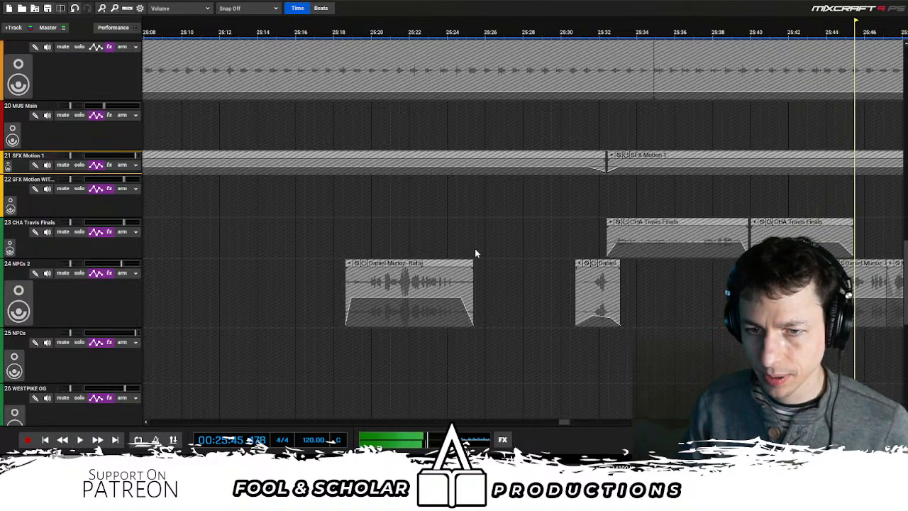
- Replay from about 25:31, briefly solo the SFX 1 WALKING track, and pause at about 25:36
scroll(670, 238, "up", 6)
left_click(586, 249)
key("space")
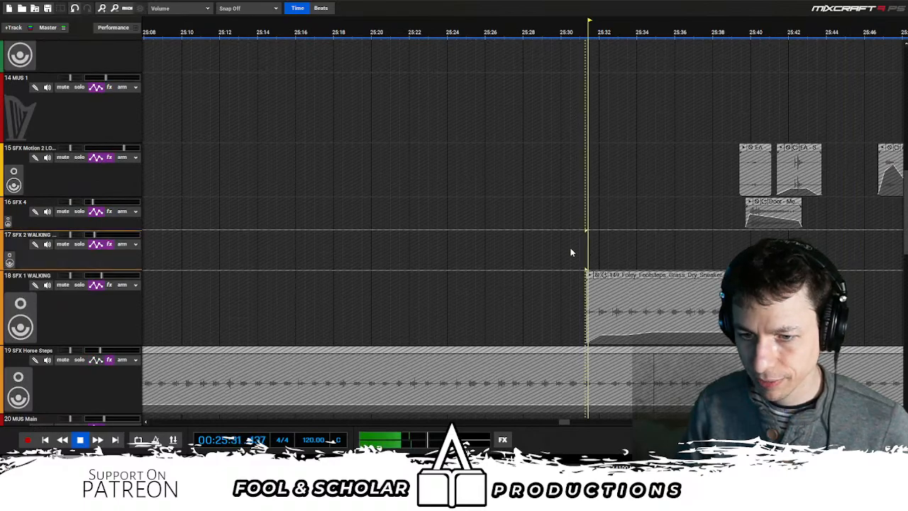
left_click(79, 284)
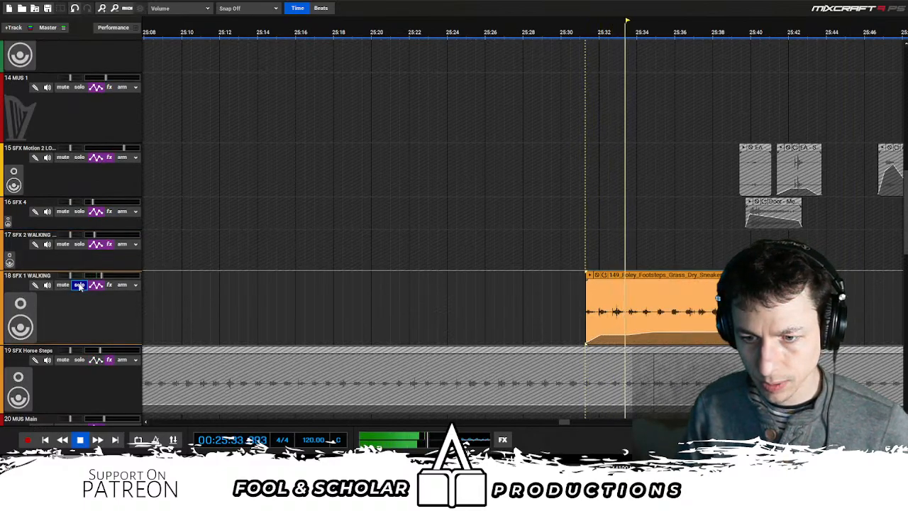
left_click(78, 284)
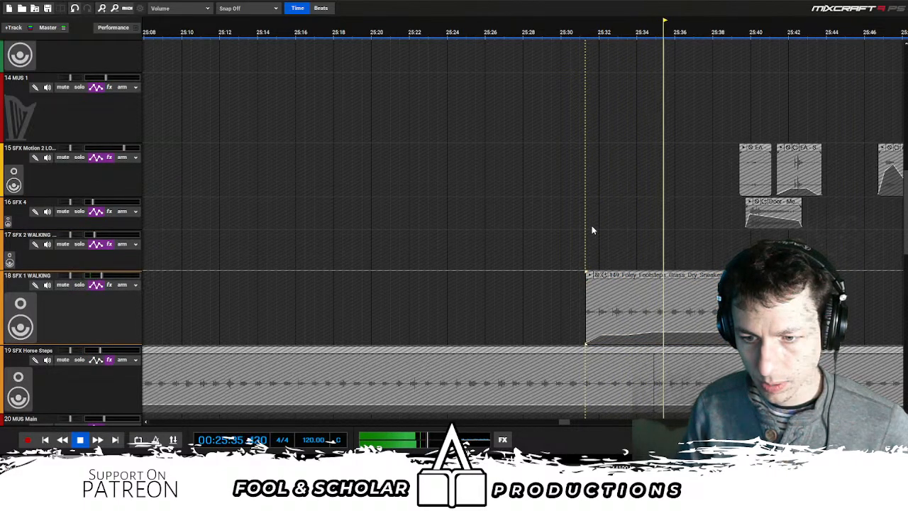
scroll(113, 284, "down", 1)
key("space")
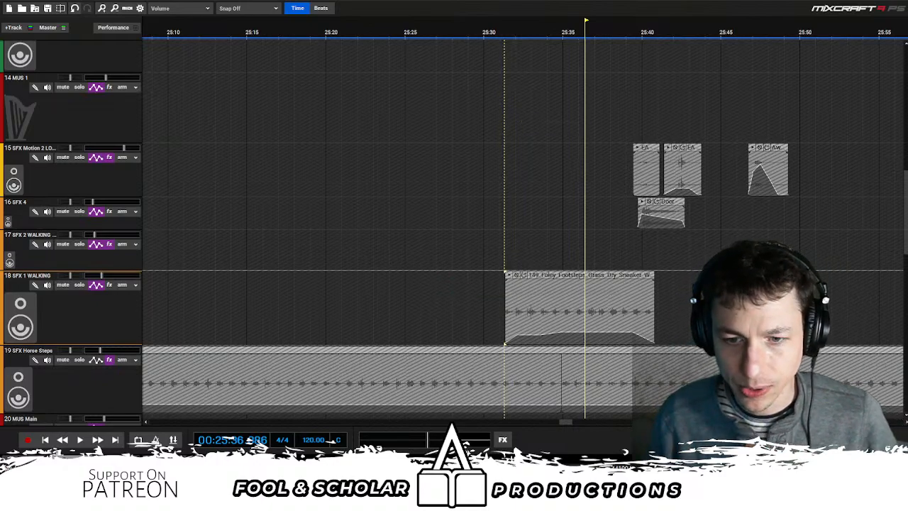
- Replay from about 25:32, then check the footsteps from about 25:33 with SFX 1 WALKING soloed, and end the solo
scroll(536, 241, "up", 1)
left_click(540, 248)
key("space")
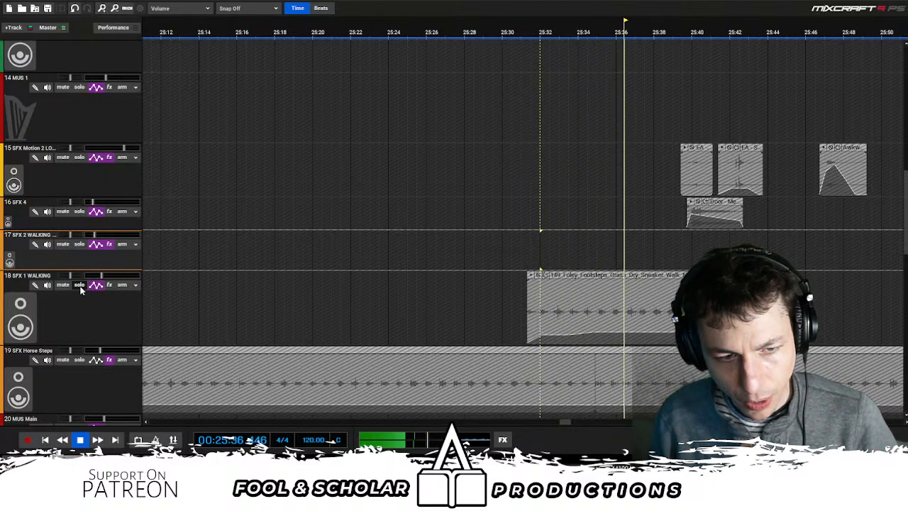
key("space")
left_click(79, 286)
left_click(565, 241)
key("space")
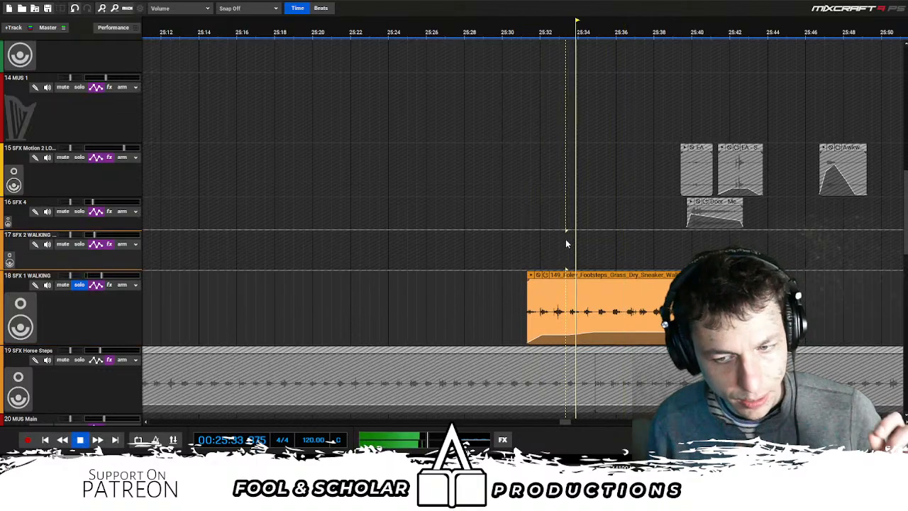
key("space")
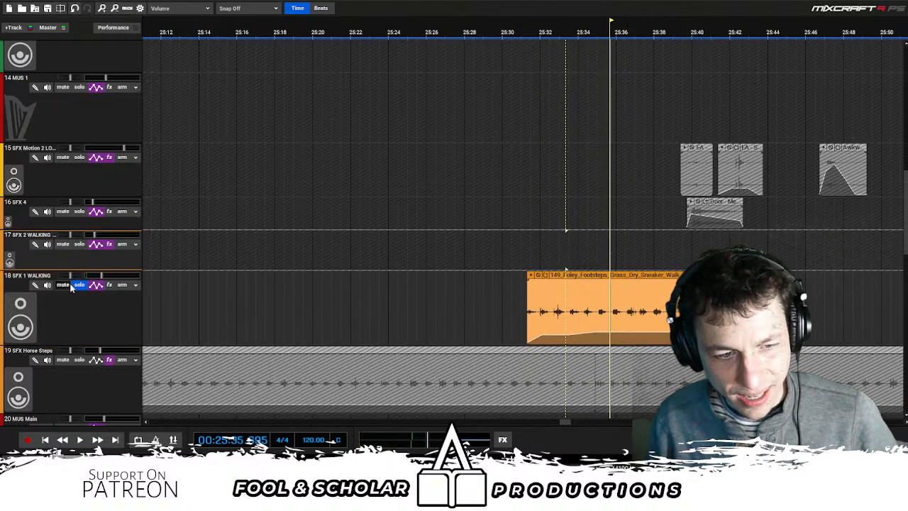
left_click(77, 285)
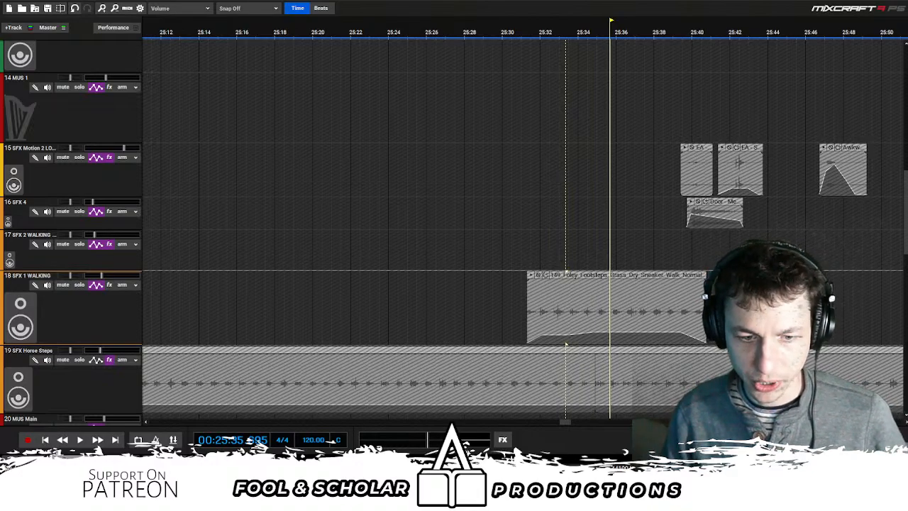
- Replay the full mix from about 25:35, examining the SFX Horse Steps and voice tracks, and listen on to about 28:50
left_click(644, 238)
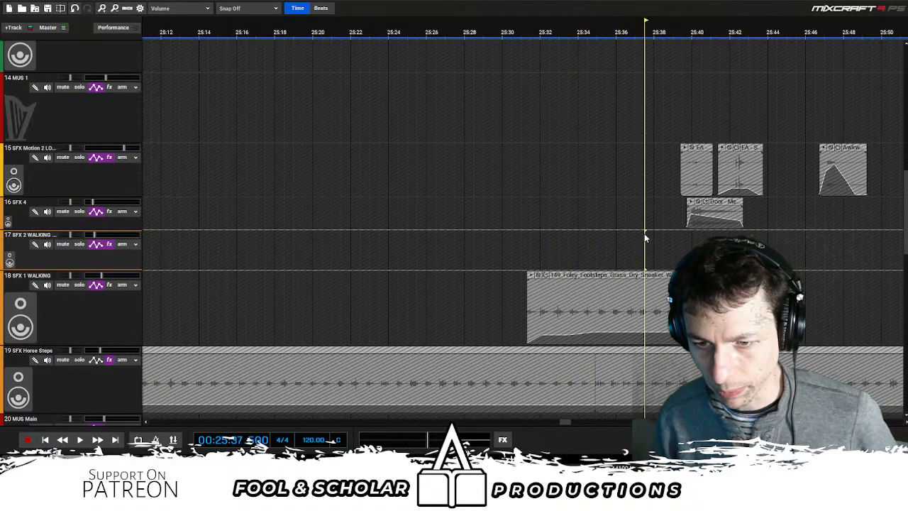
left_click(603, 244)
key("space")
scroll(615, 251, "down", 1)
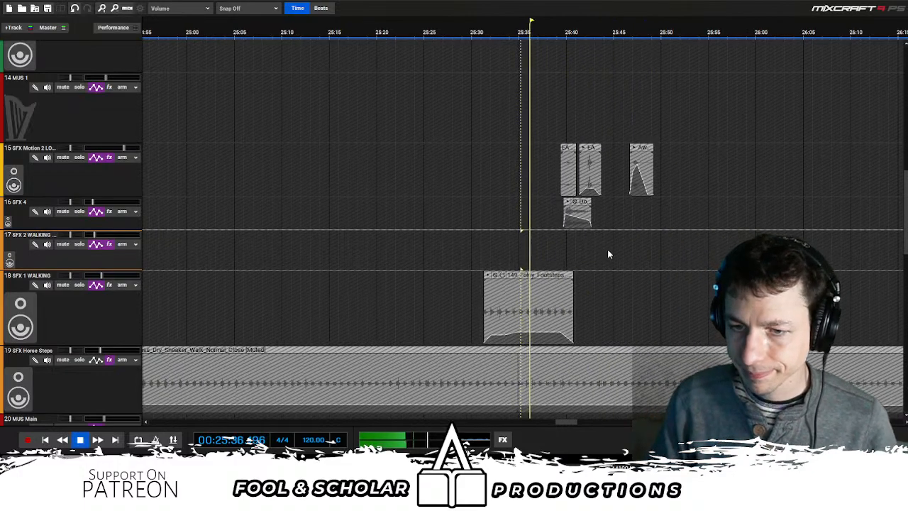
left_click_drag(905, 215, 887, 265)
scroll(572, 223, "up", 2)
scroll(572, 223, "up", 1)
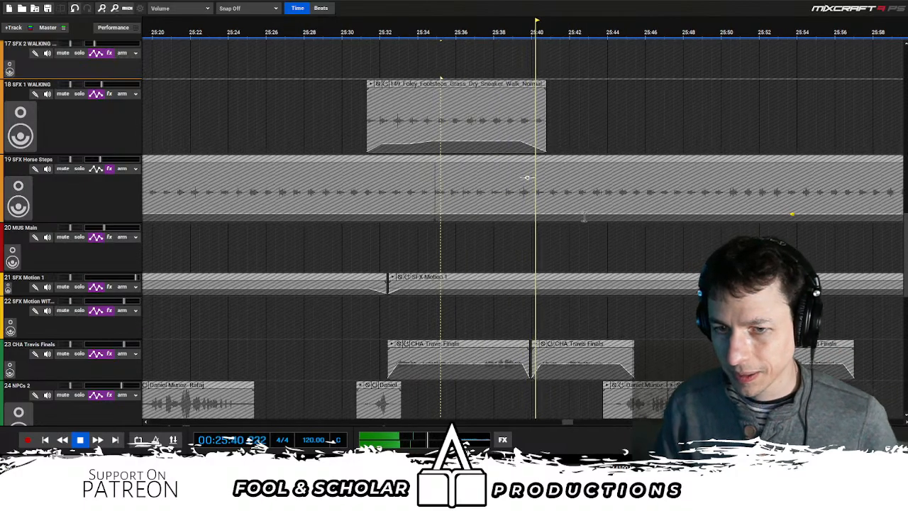
scroll(572, 223, "up", 2)
left_click_drag(907, 252, 904, 284)
scroll(665, 215, "down", 2)
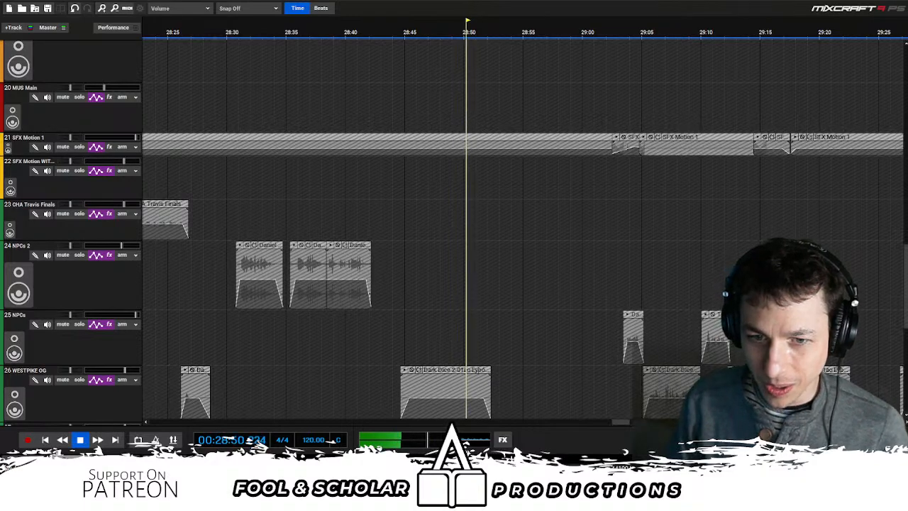
- Pause at about 28:51, replay the WESTPIKE OG passage from about 28:50, 28:48 and 28:47, pause and resume listening
key("space")
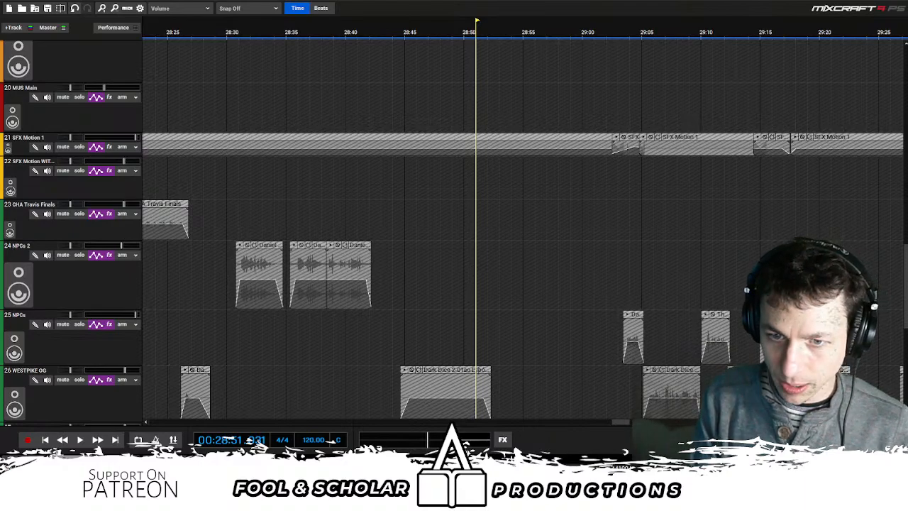
left_click(464, 194)
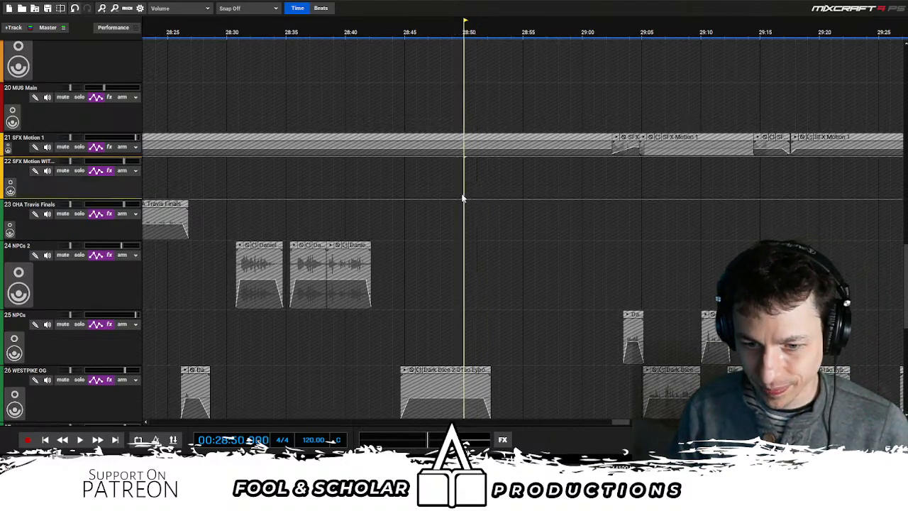
key("space")
left_click(446, 193)
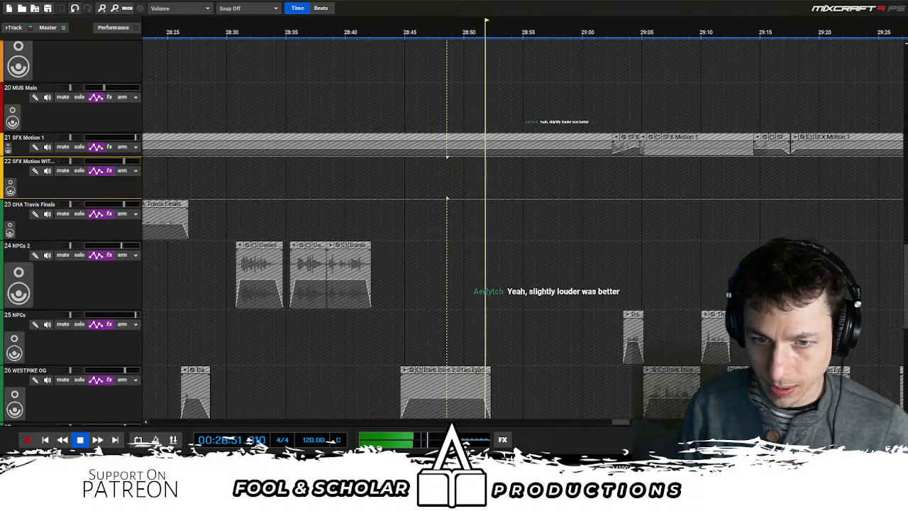
left_click(431, 239)
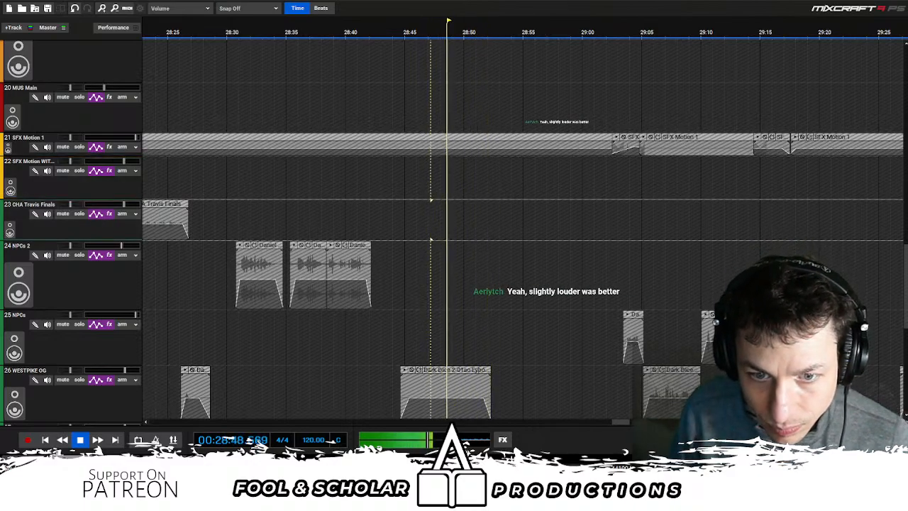
key("space")
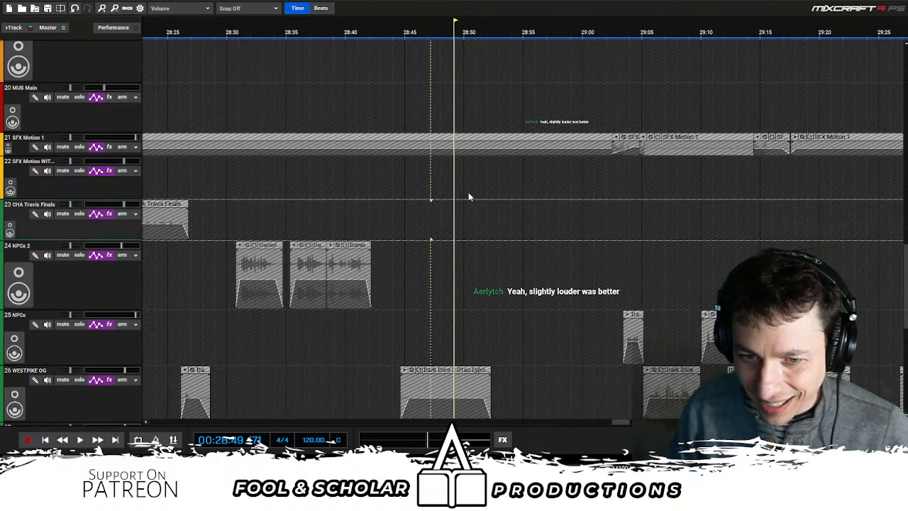
key("space")
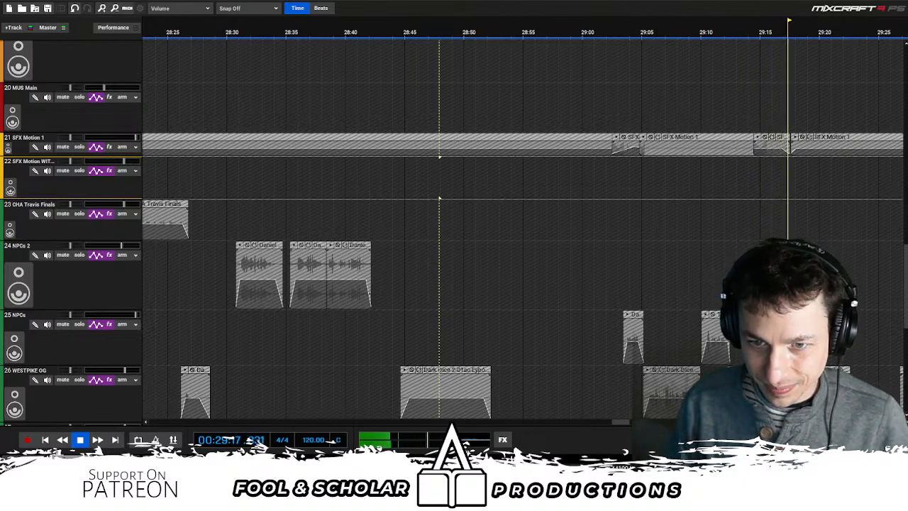
- Replay the NPCs and WESTPIKE OG exchange from about 29:15, 29:11, 29:04 and 29:03
left_click(758, 208)
scroll(860, 271, "down", 3)
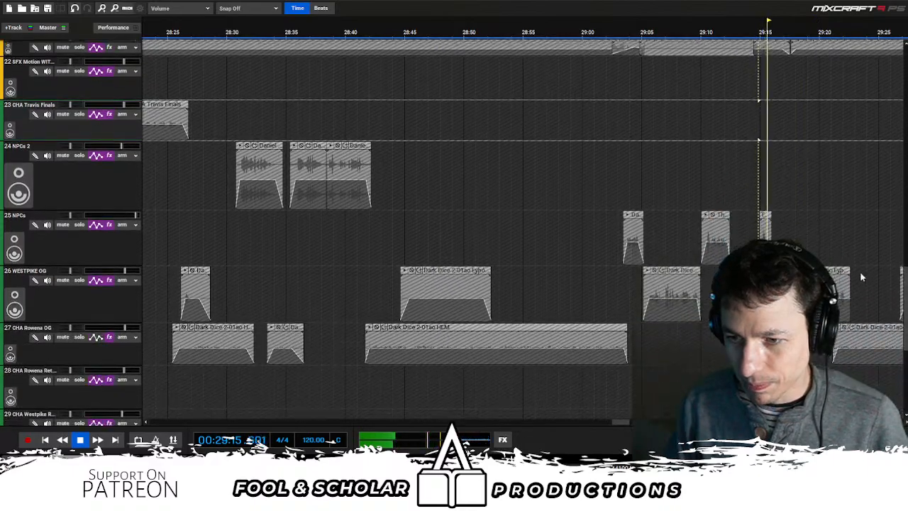
scroll(562, 180, "right", 3)
left_click(612, 173)
left_click(538, 190)
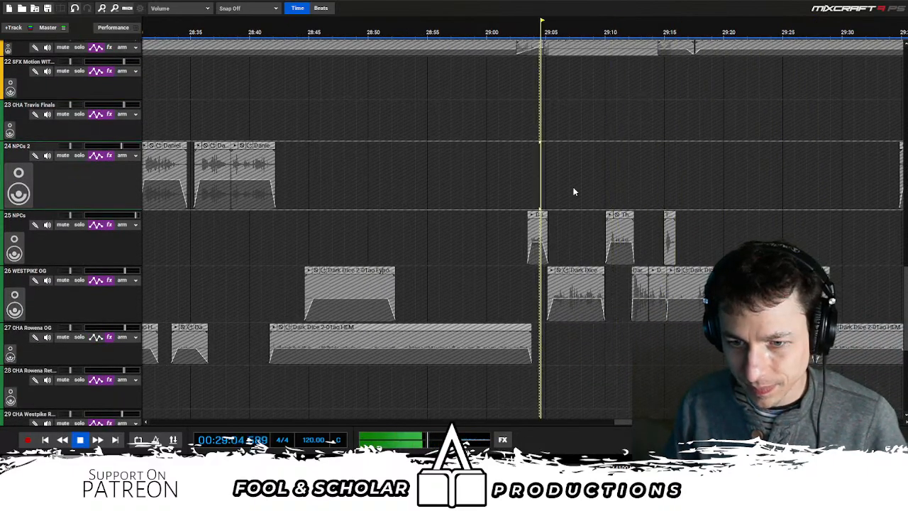
left_click(527, 197)
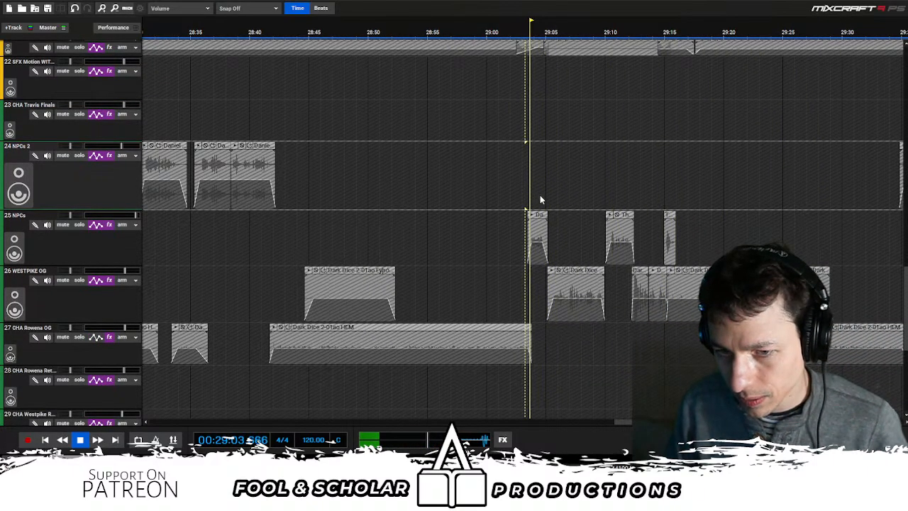
- Examine the NPCs and WESTPIKE OG clips up to 29:16, select about 29:12.5 to 29:14 on NPCs 2, and pause playback
scroll(539, 199, "up", 4)
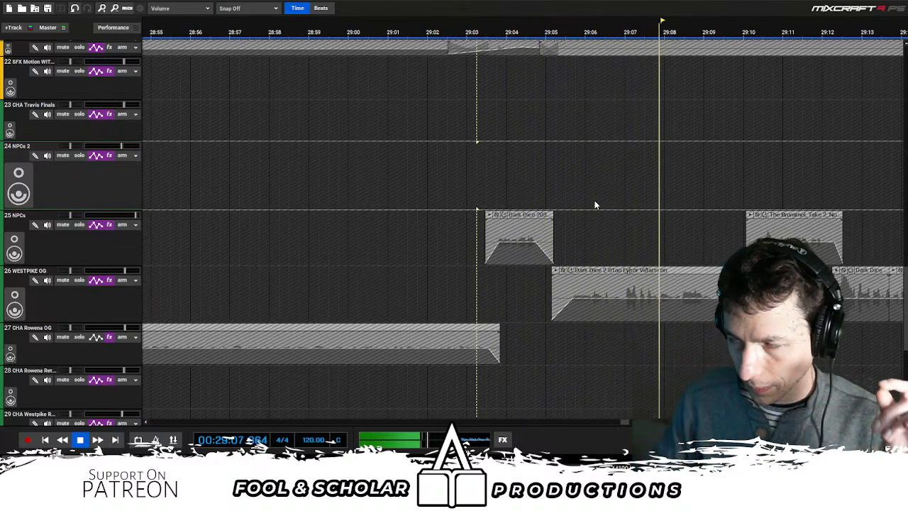
scroll(610, 217, "down", 2)
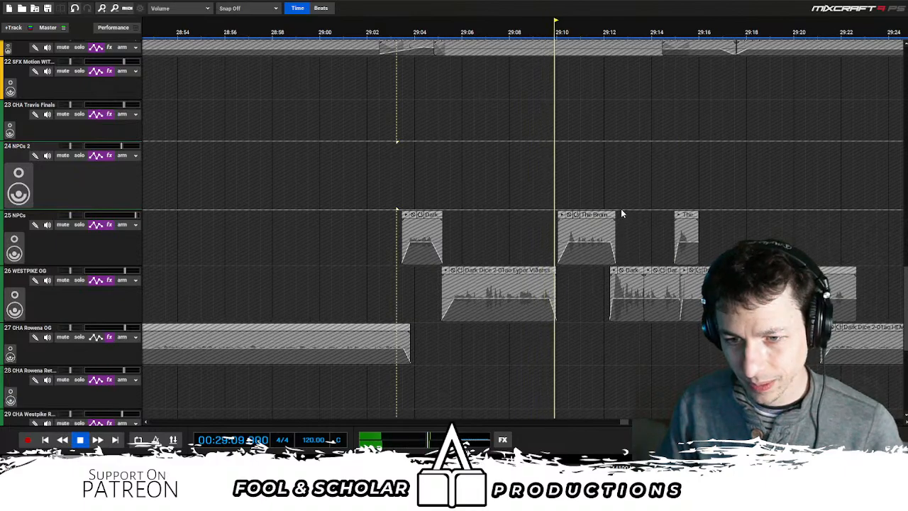
scroll(623, 208, "up", 2)
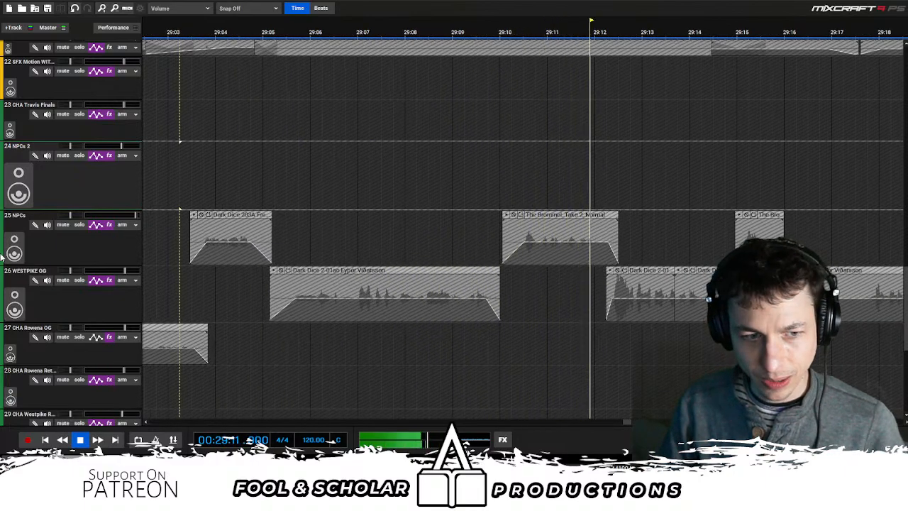
scroll(384, 257, "down", 2)
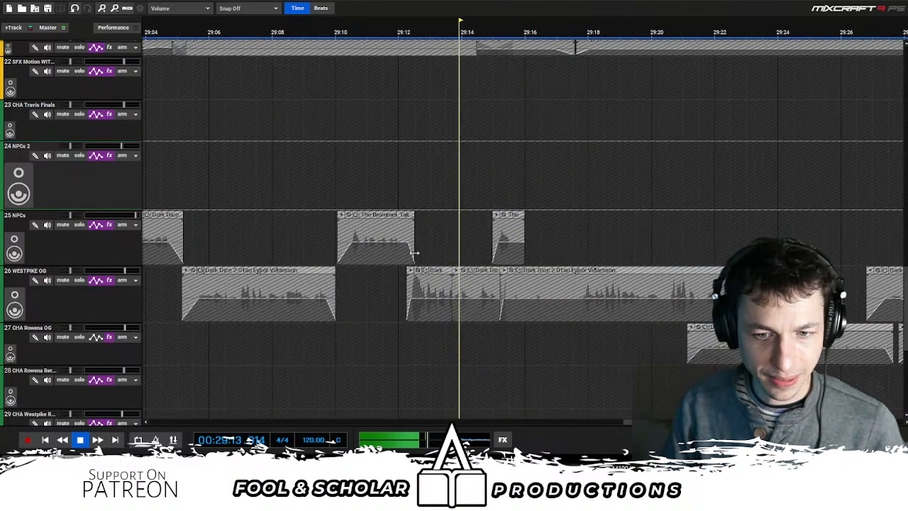
left_click_drag(423, 174, 474, 178)
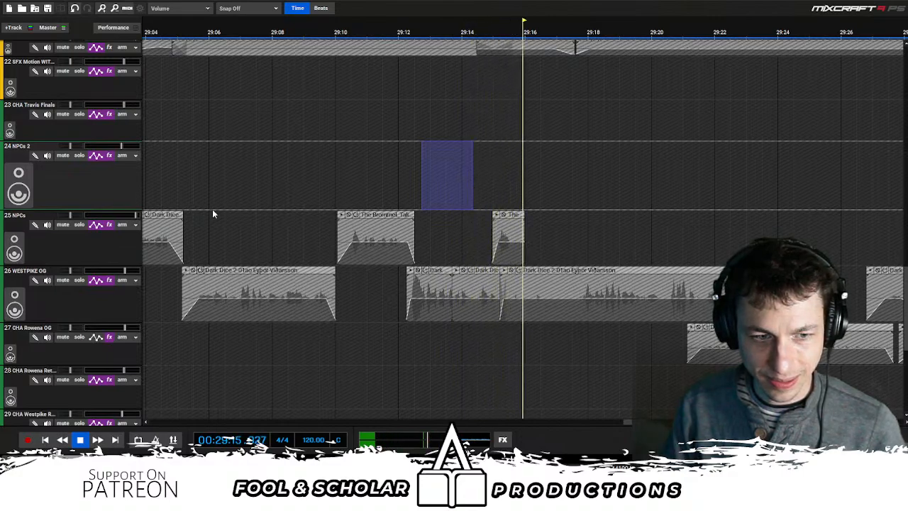
key("space")
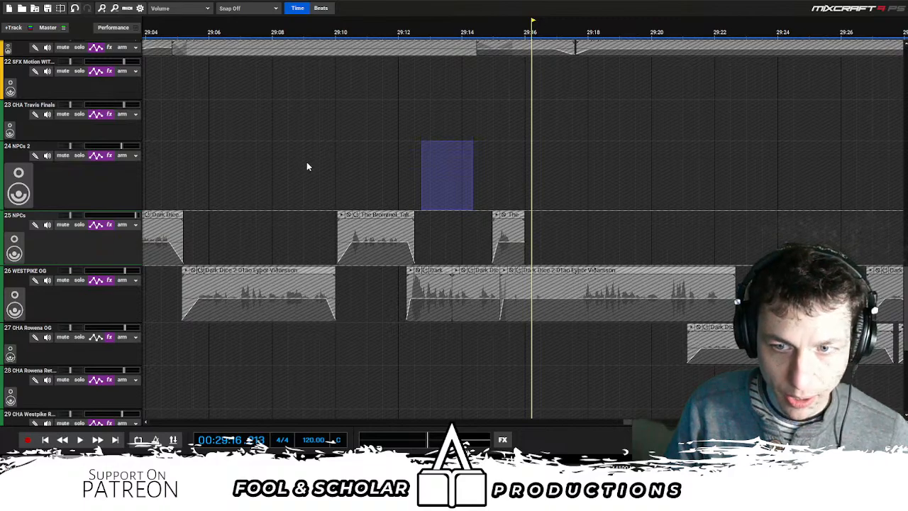
- Resume playback from about 29:16 and listen to the WESTPIKE OG line up to about 29:22
key("alt+Tab")
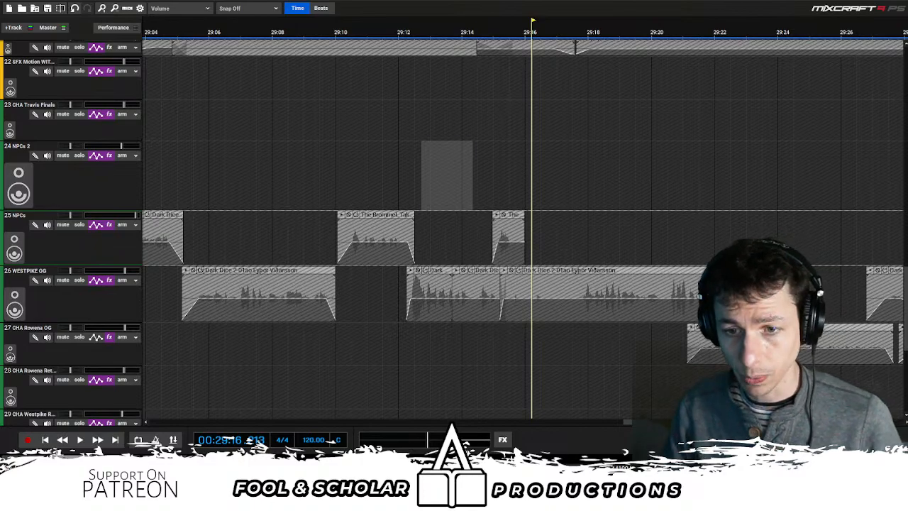
scroll(554, 191, "down", 2)
scroll(623, 178, "down", 2)
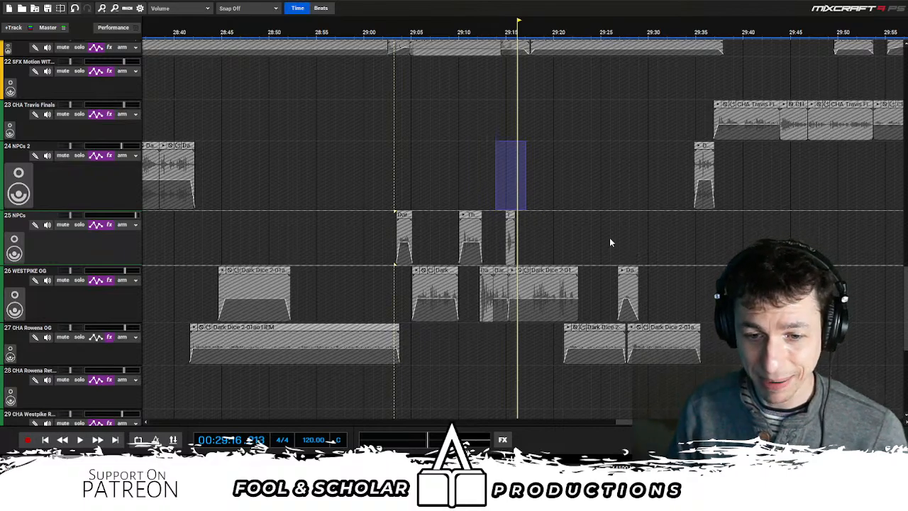
scroll(613, 235, "up", 3)
key("space")
scroll(613, 235, "down", 2)
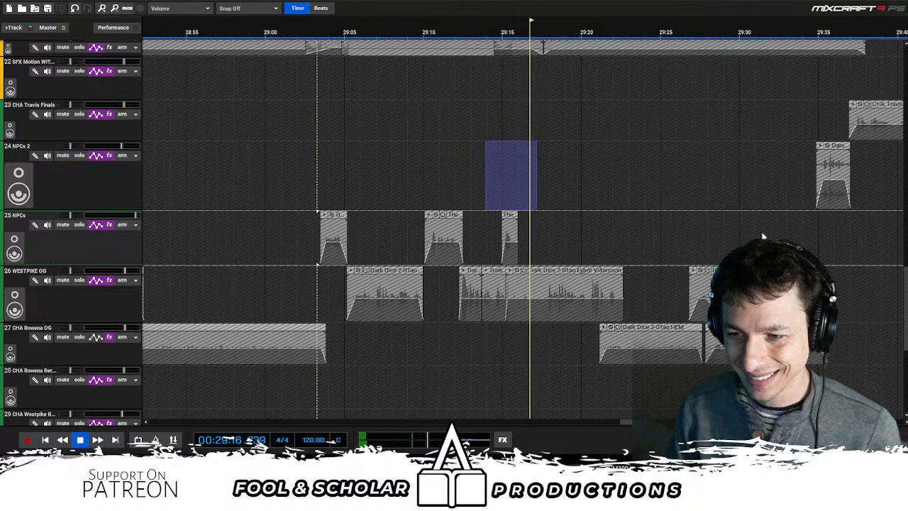
scroll(524, 229, "down", 4)
scroll(524, 228, "up", 5)
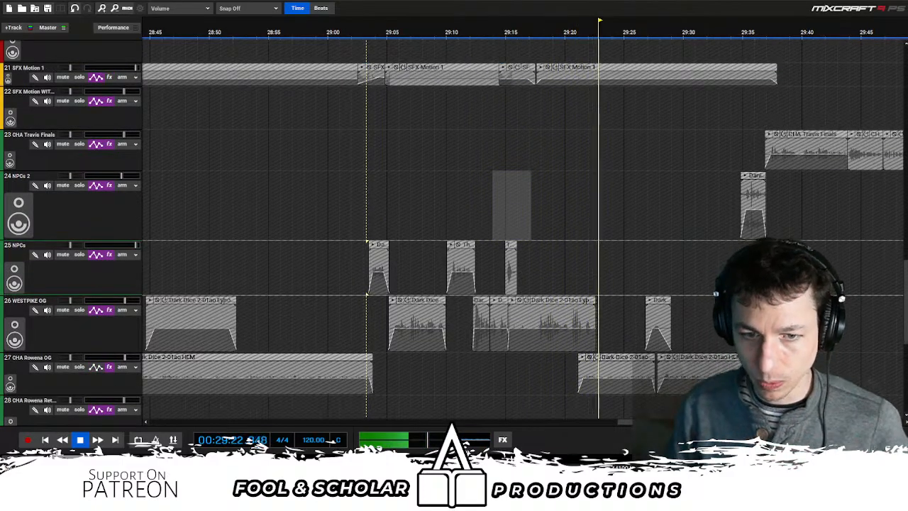
- Listen in short stretches up to about 29:28, examining the SFX Motion 1 clip and selecting its track
key("space")
scroll(578, 212, "up", 3)
scroll(515, 230, "up", 4)
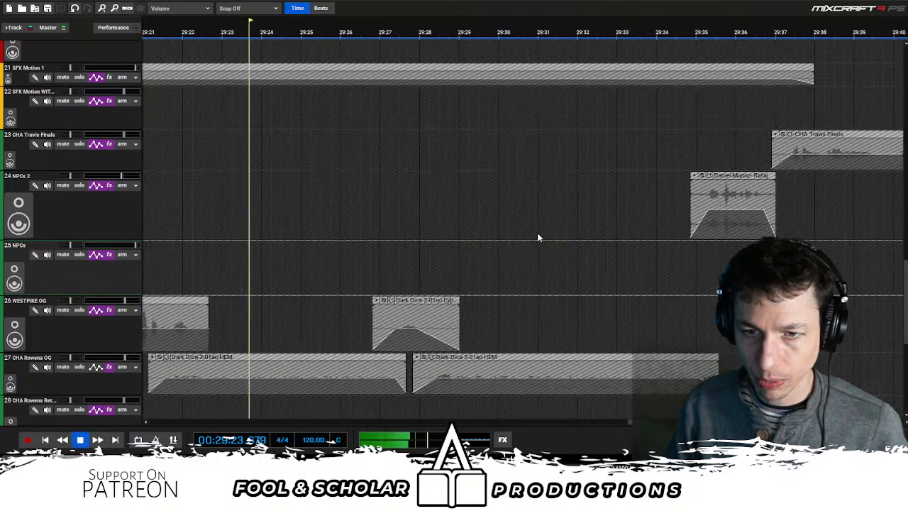
key("space")
scroll(875, 239, "up", 5)
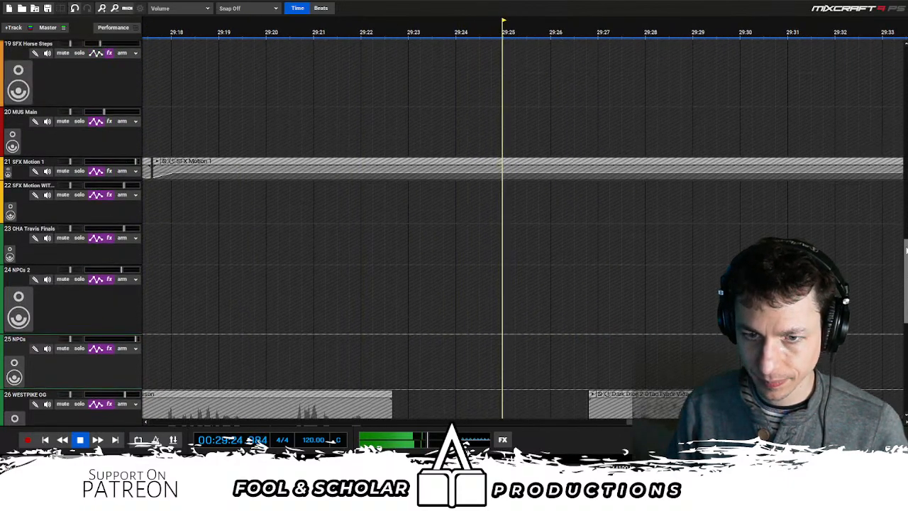
key("space")
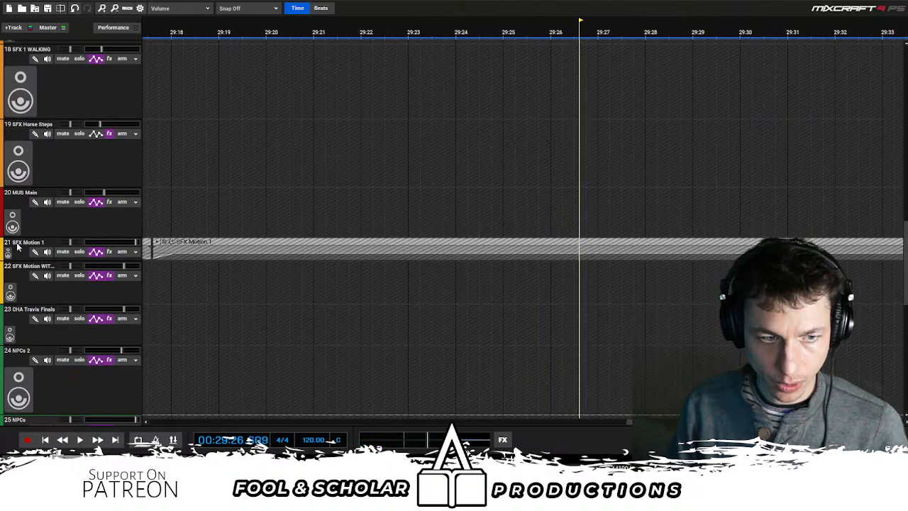
double_click(22, 243)
key("space")
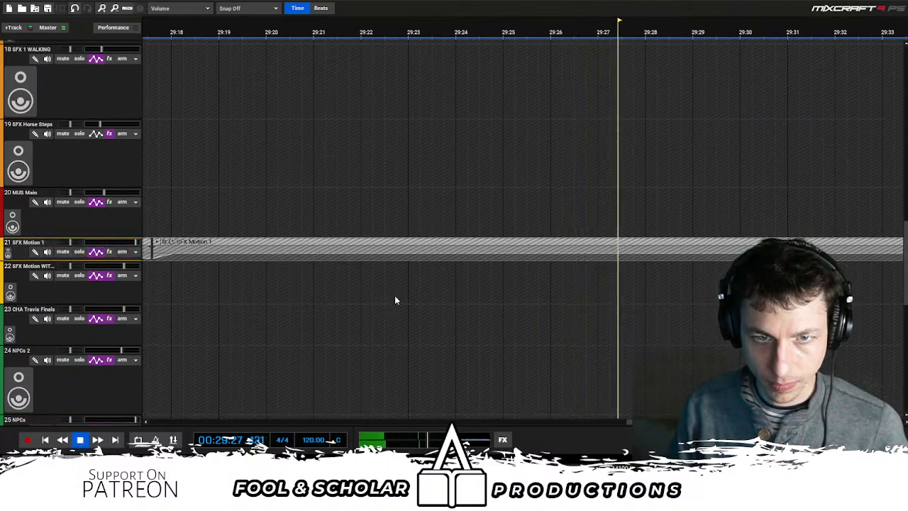
key("space")
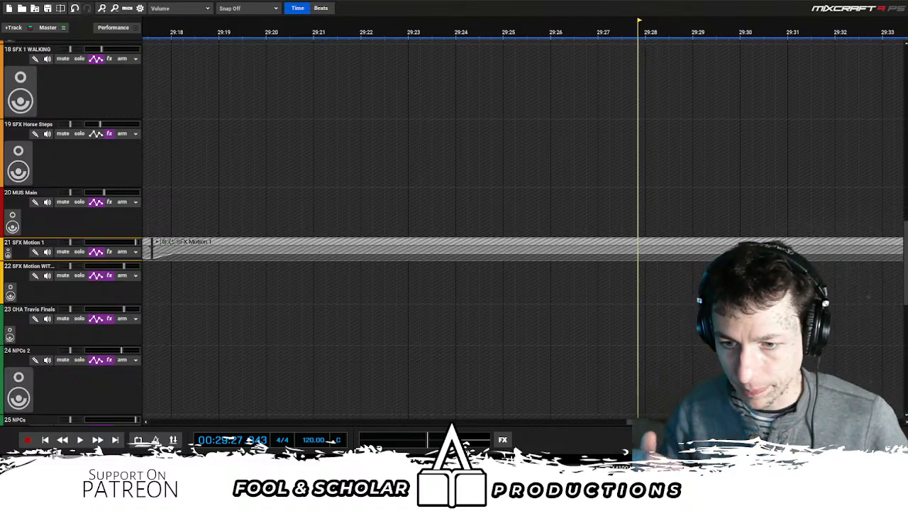
- Listen on to about 29:55 and replay the CHA Travis Finals passage from about 29:44 and 29:43
scroll(586, 277, "down", 5)
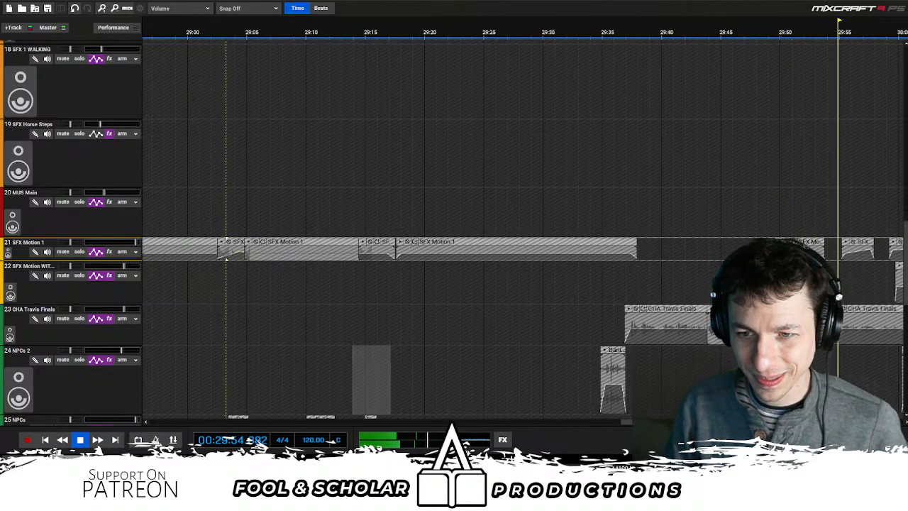
key("space")
left_click(710, 277)
key("space")
scroll(589, 276, "up", 2)
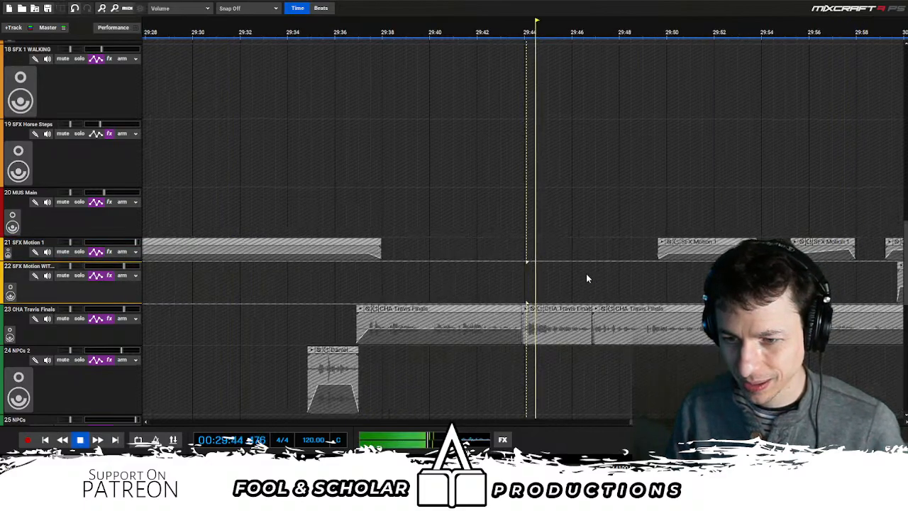
scroll(511, 282, "up", 1)
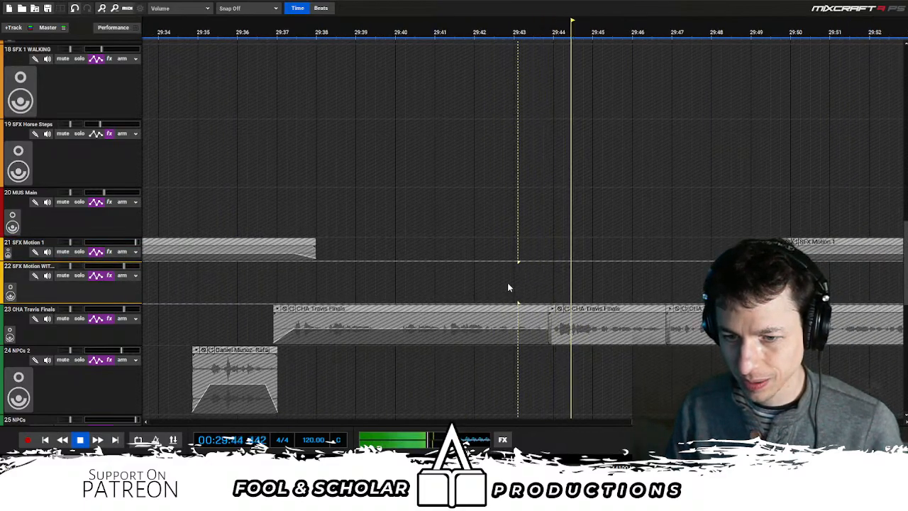
- Replay the CHA Travis Finals clips from about 29:41 and pause at about 29:48
key("space")
left_click(122, 320)
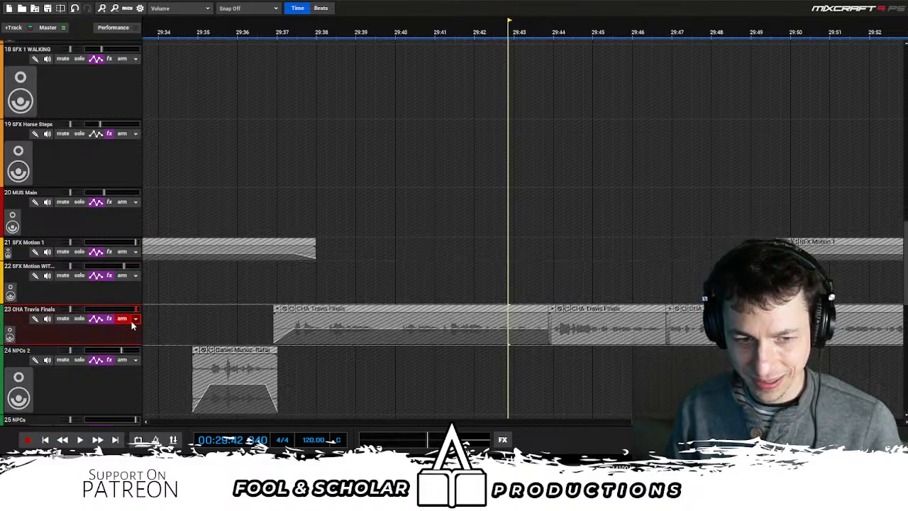
left_click(440, 284)
key("space")
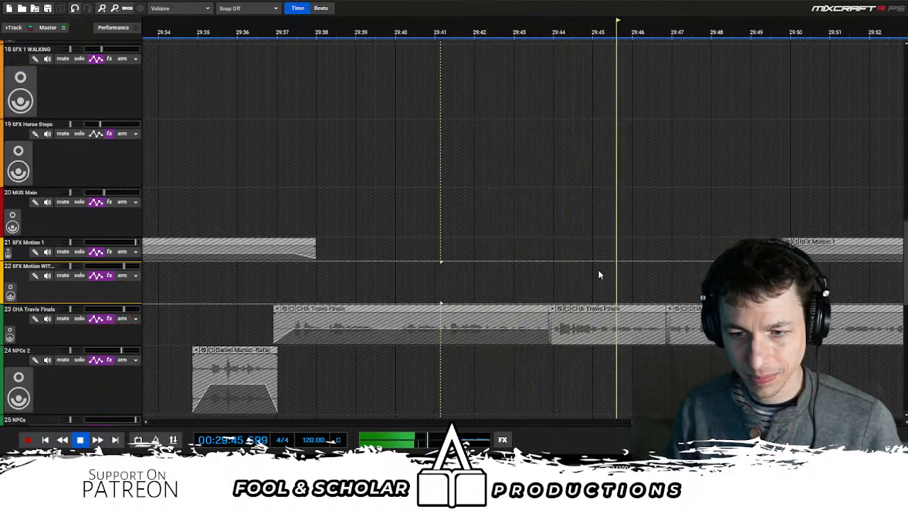
scroll(598, 269, "down", 1)
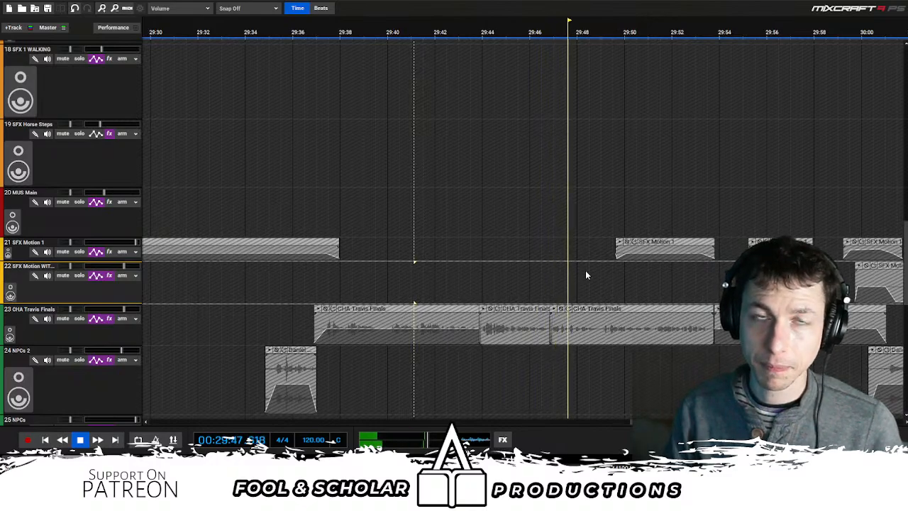
key("space")
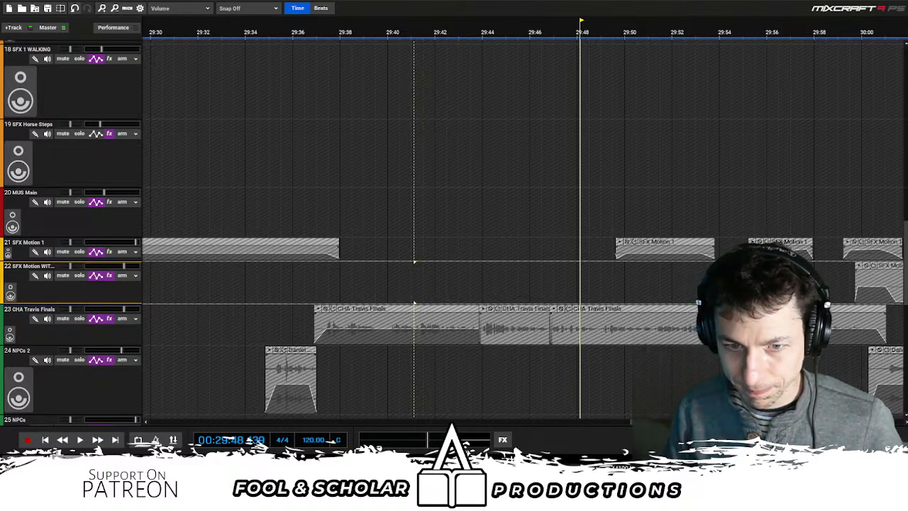
- Listen on from about 29:48 to 32:16, pausing at about 30:00 and 31:24
key("space")
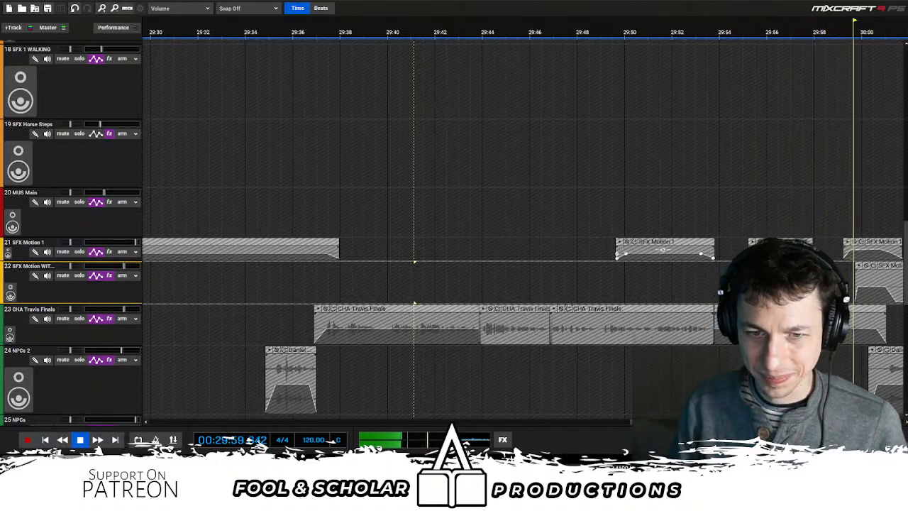
key("space")
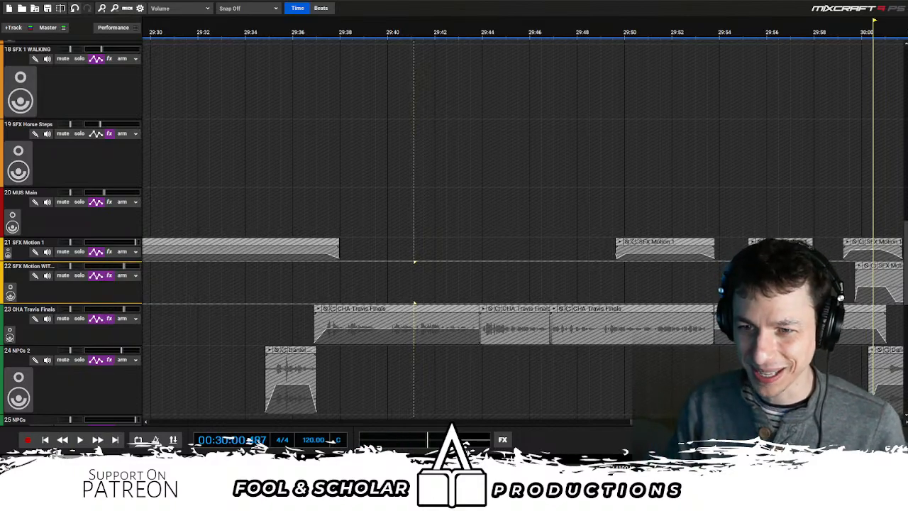
key("space")
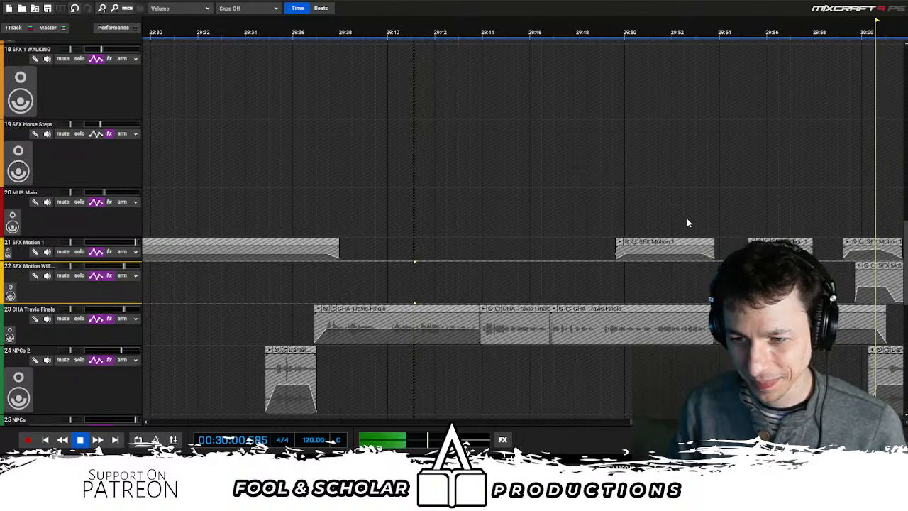
scroll(687, 221, "down", 1)
scroll(687, 224, "right", 2)
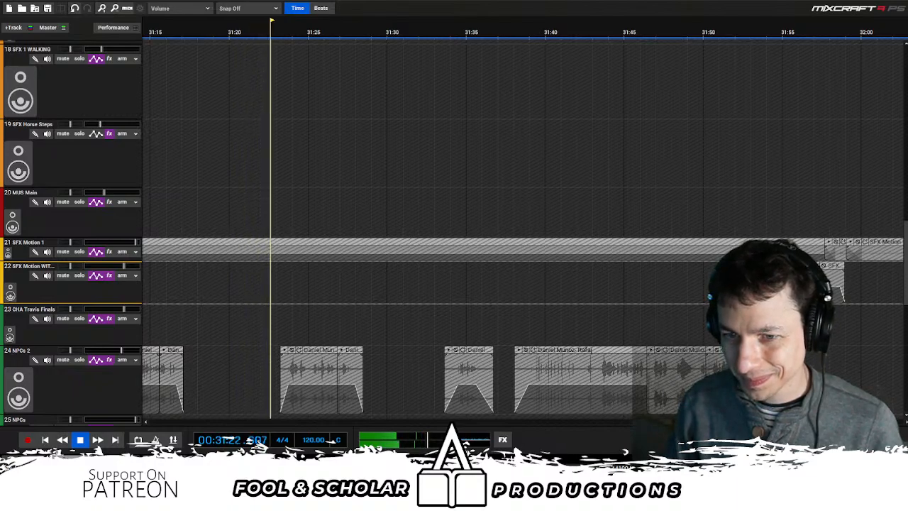
key("space")
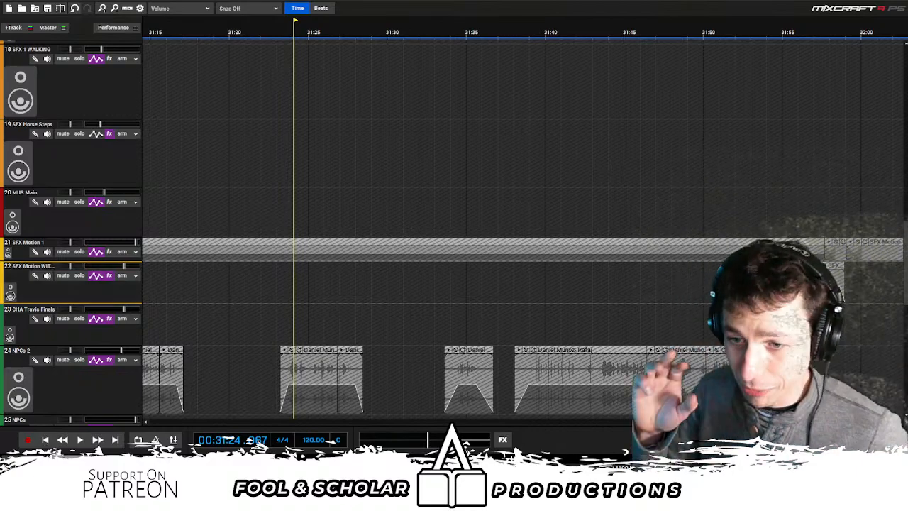
key("space")
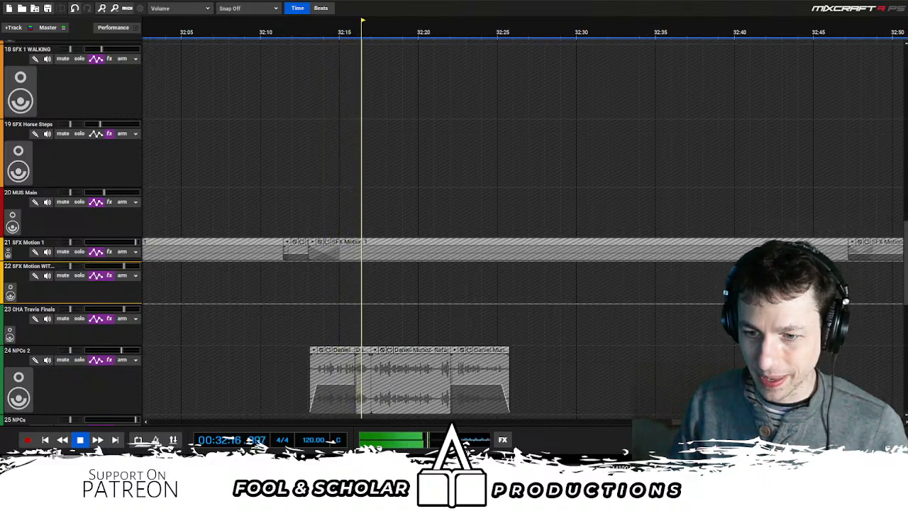
- Replay the end of the WESTPIKE OG and CHA Rowena OG clips from about 32:06 and pause at about 32:13
key("space")
left_click(268, 217)
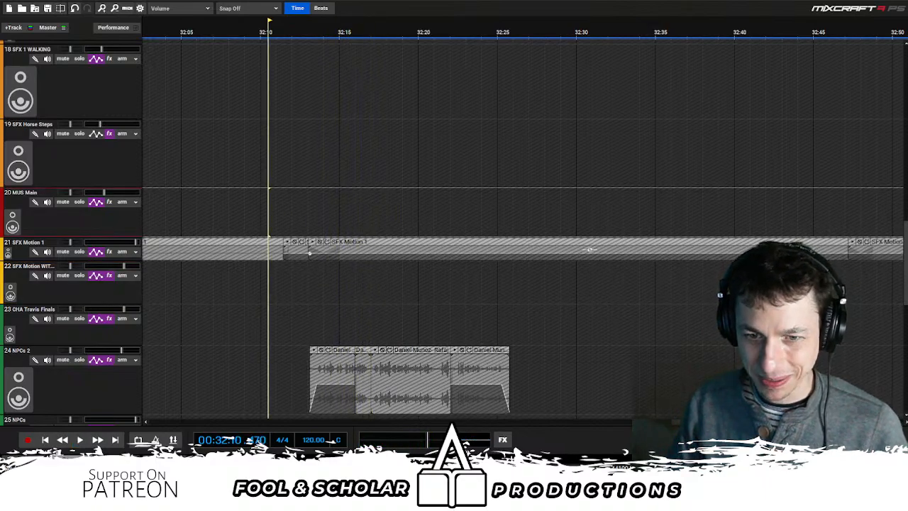
scroll(420, 238, "up", 2)
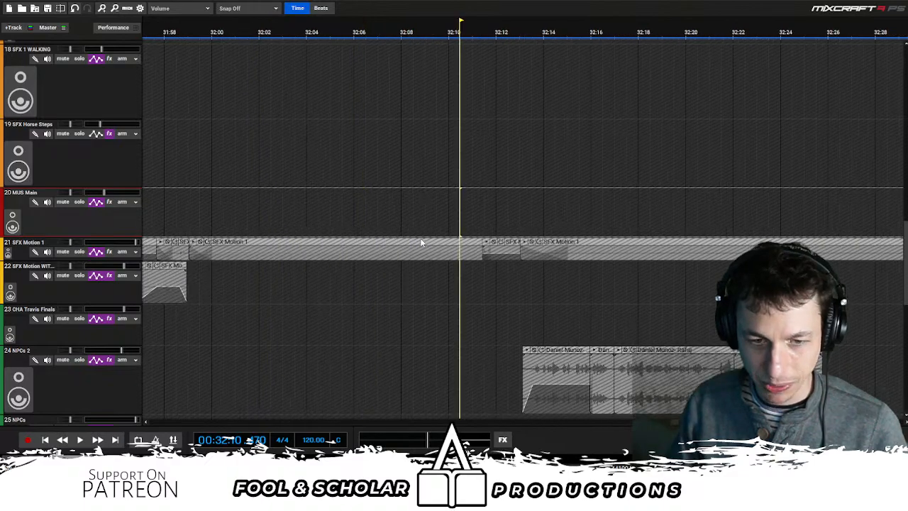
left_click(401, 205)
scroll(593, 237, "down", 5)
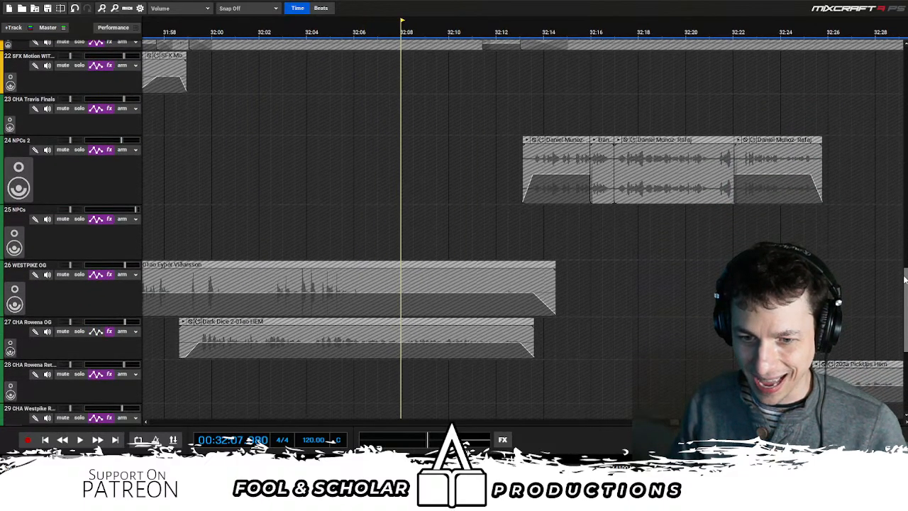
left_click(347, 186)
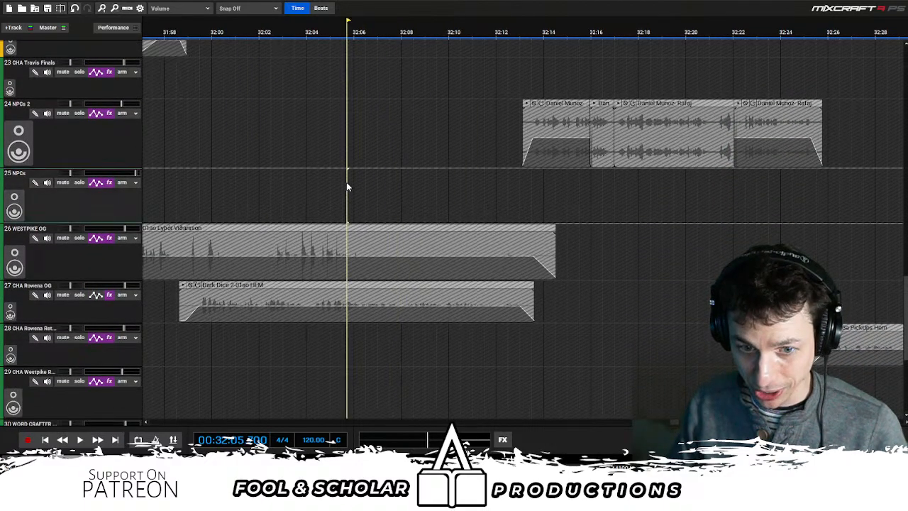
key("space")
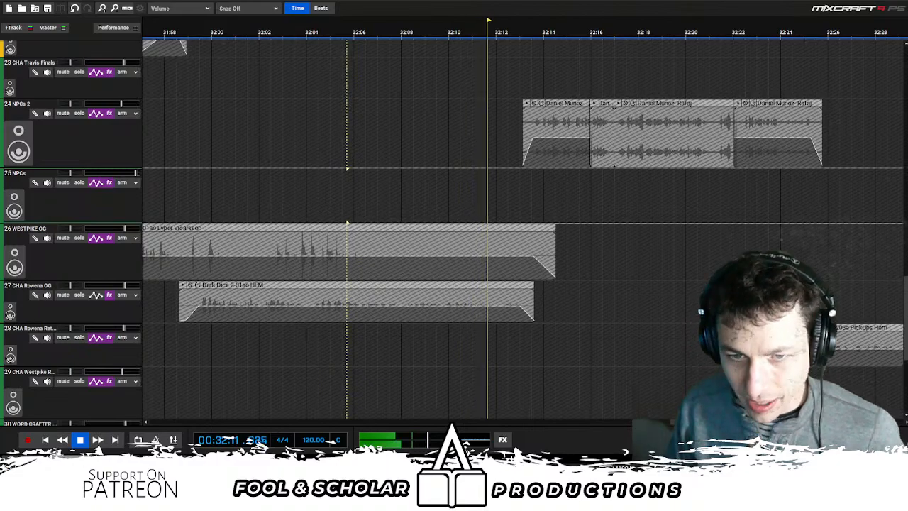
key("space")
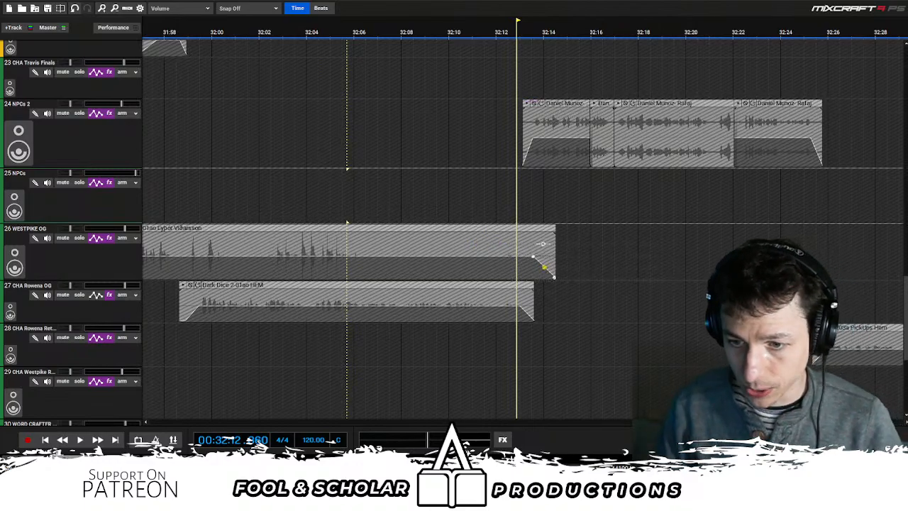
- Listen on through the NPCs 2 and other voice clips from about 32:13 and pause at about 33:20
key("space")
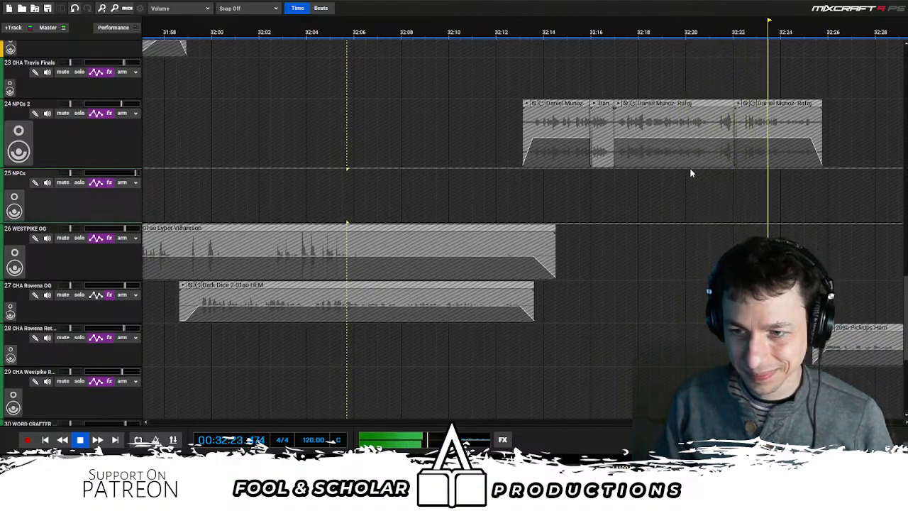
scroll(690, 172, "down", 1)
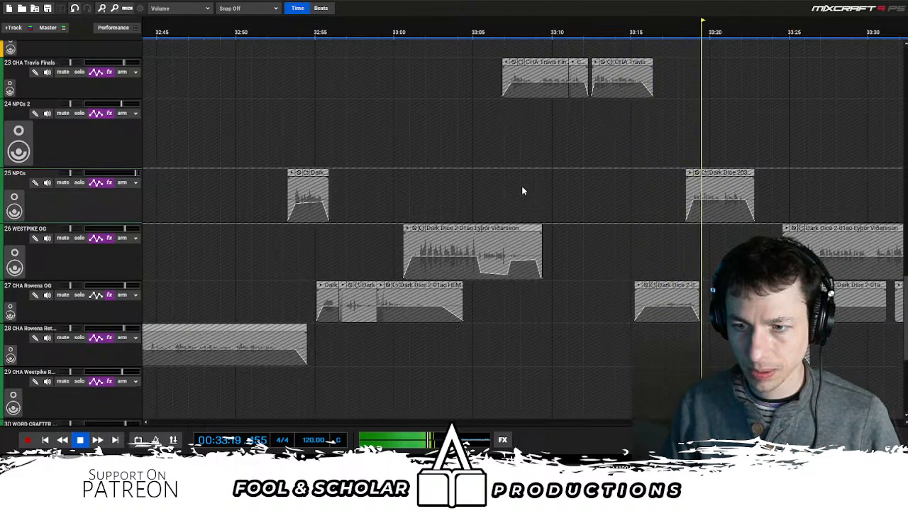
key("space")
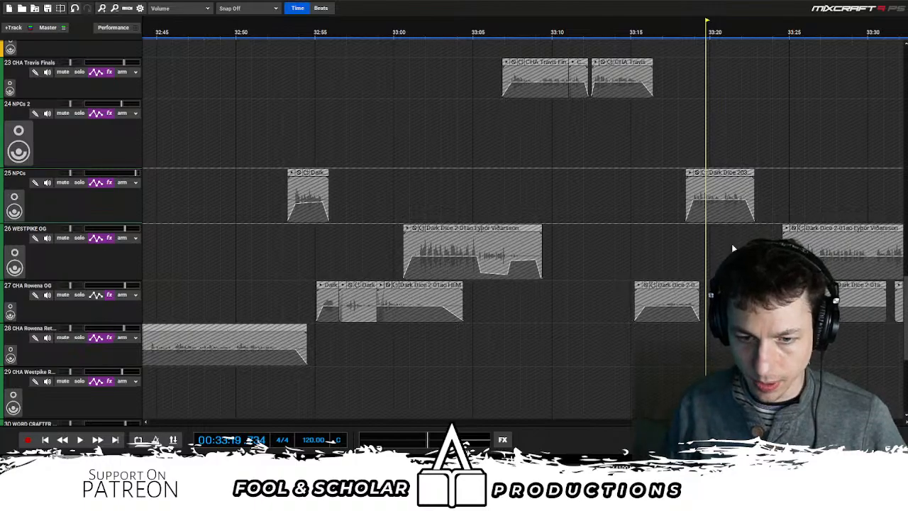
- Replay the CHA Rowena OG and NPCs exchange from about 33:16, pause at 33:18, listen on to 33:29, and replay from about 33:23
left_click(636, 239)
left_click(653, 239)
key("space")
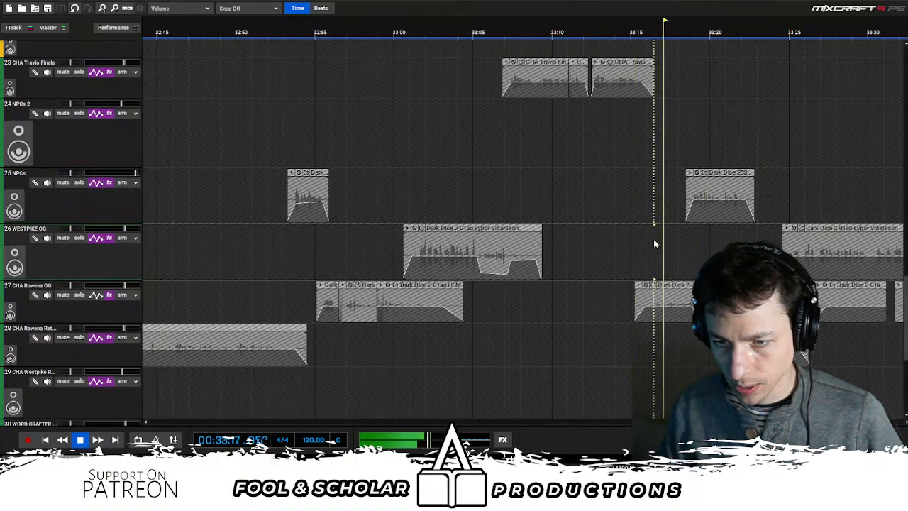
key("space")
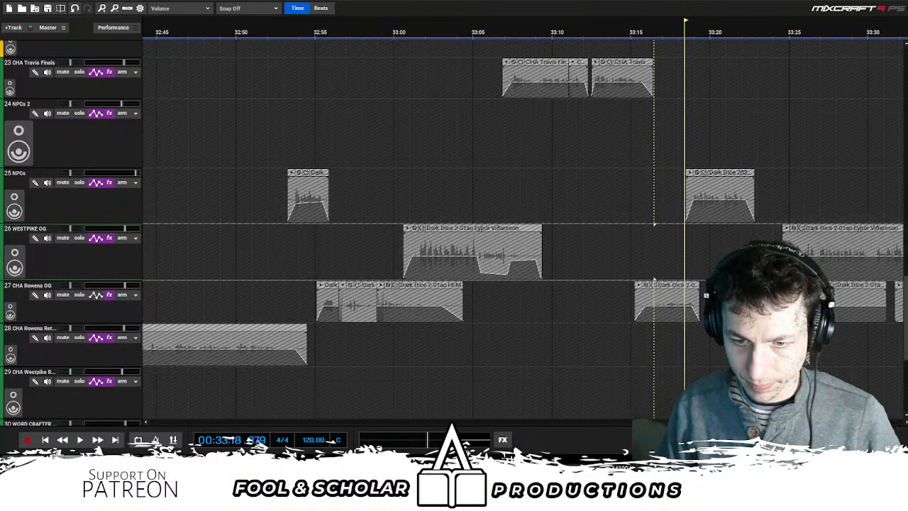
key("space")
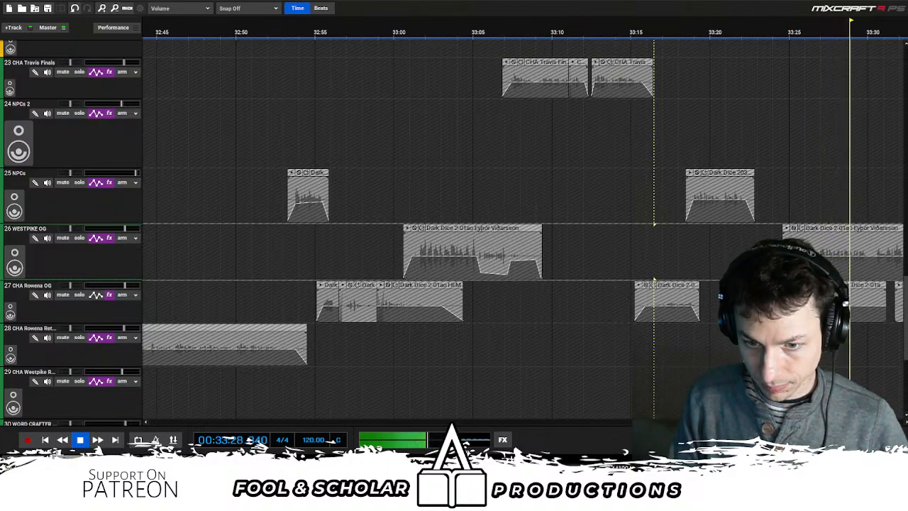
left_click(757, 254)
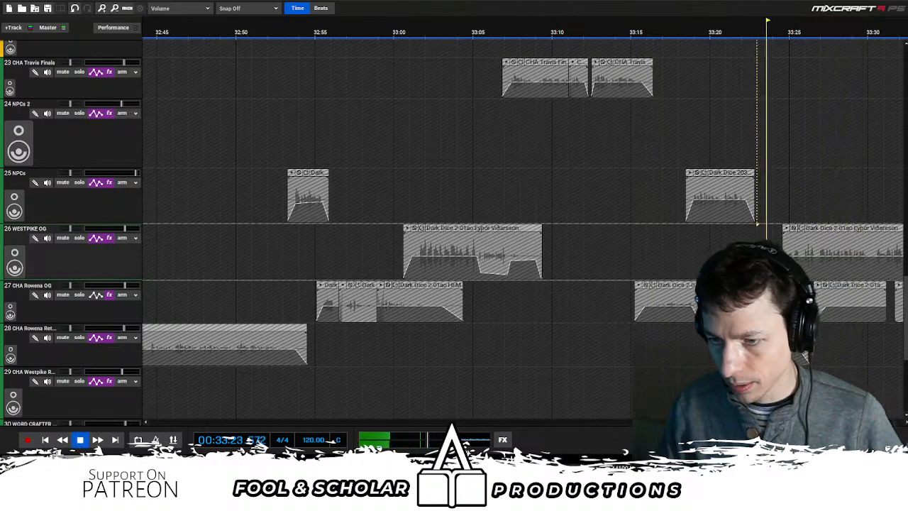
- Listen on through the CHA Rowena Ret and WESTPIKE OG clips from about 33:23, pausing at about 33:24 and 33:25
key("space")
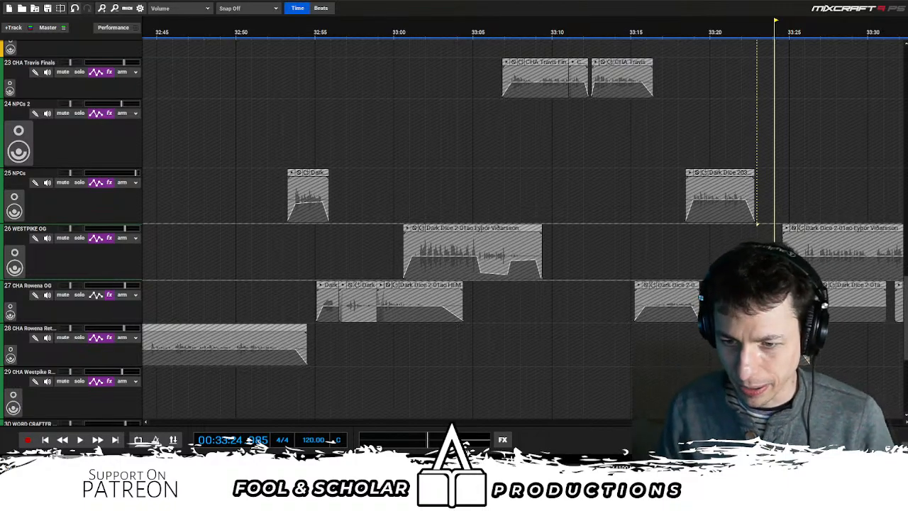
key("space")
scroll(660, 305, "down", 2)
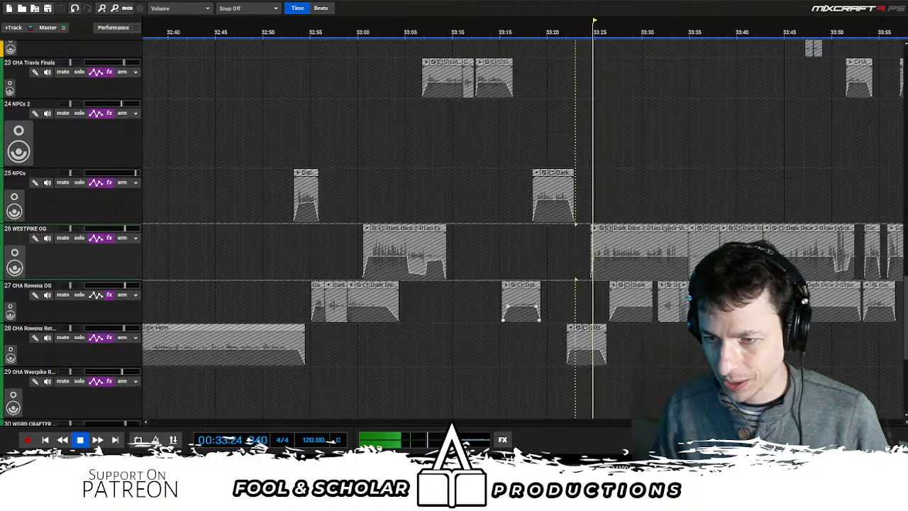
key("space")
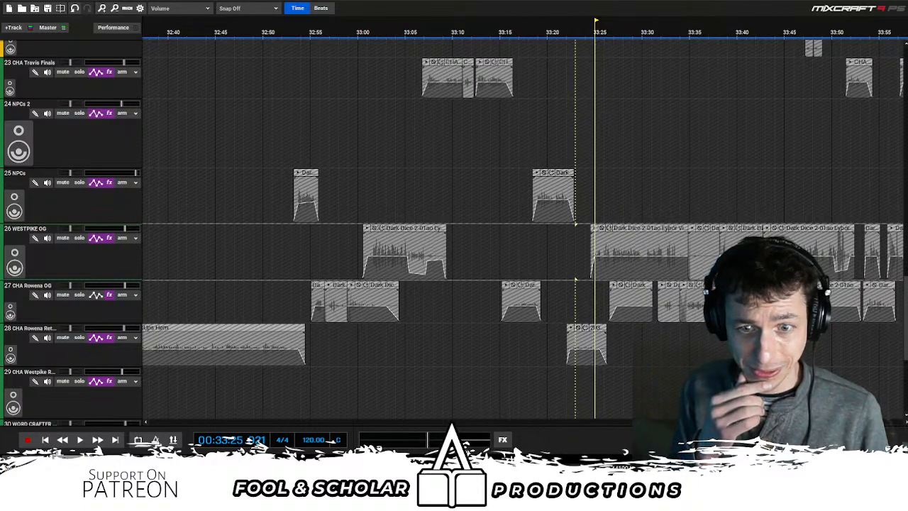
key("space")
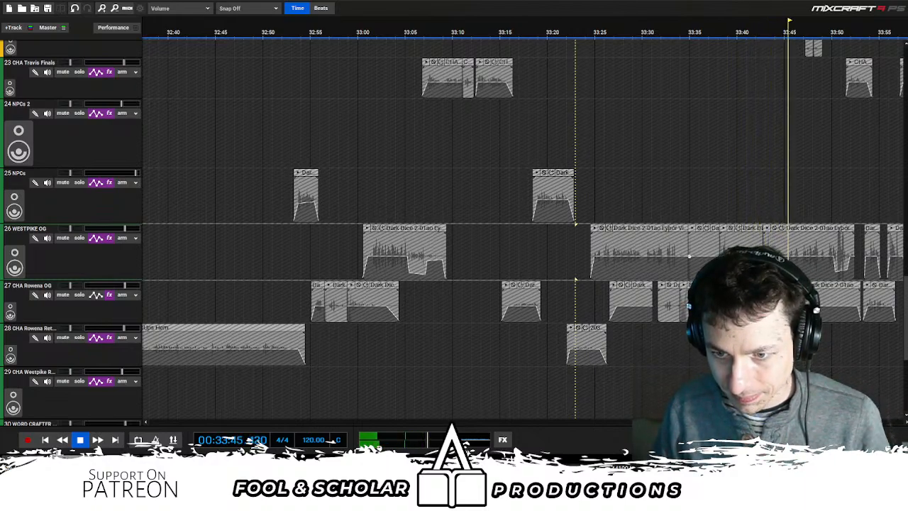
- Replay the WESTPIKE OG and CHA Rowena OG dialogue from about 33:39, pause at about 33:59 and listen on
left_click(685, 196)
left_click(729, 199)
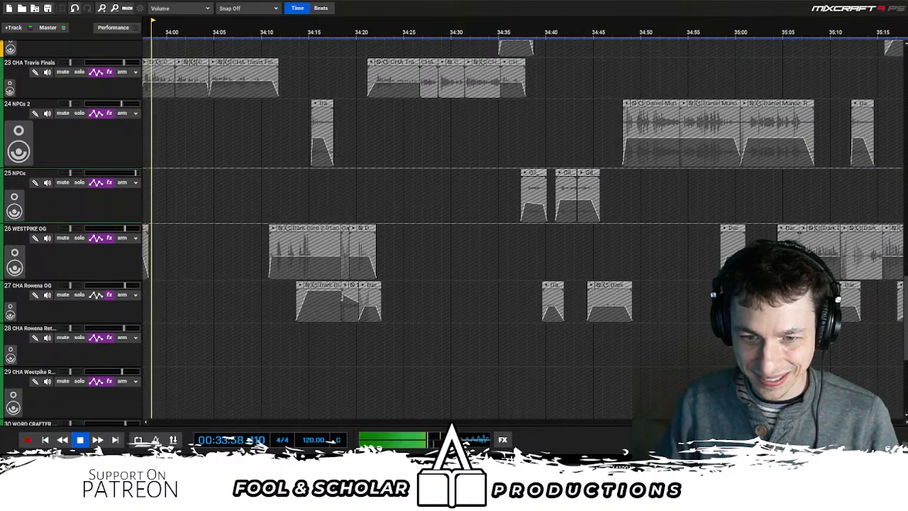
key("space")
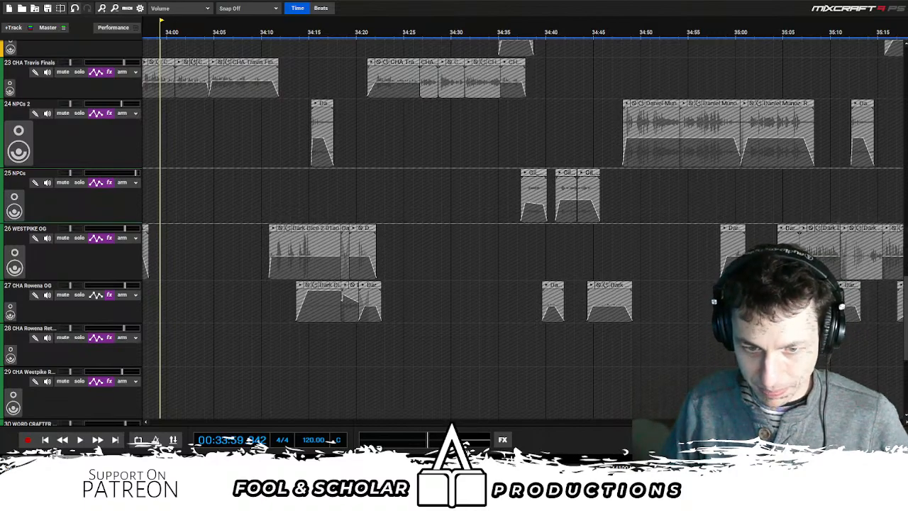
key("space")
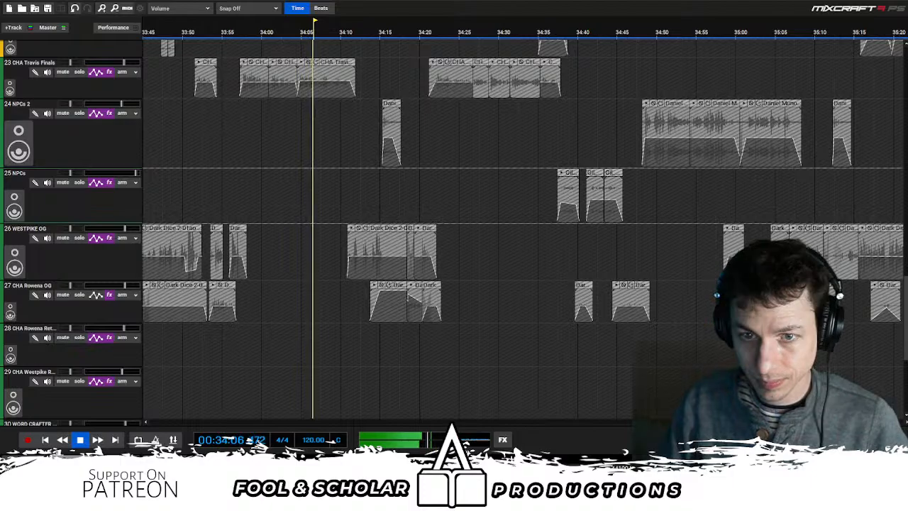
- Move the "Listened to here!" marker to about 34:10 on the timeline
scroll(505, 126, "down", 6)
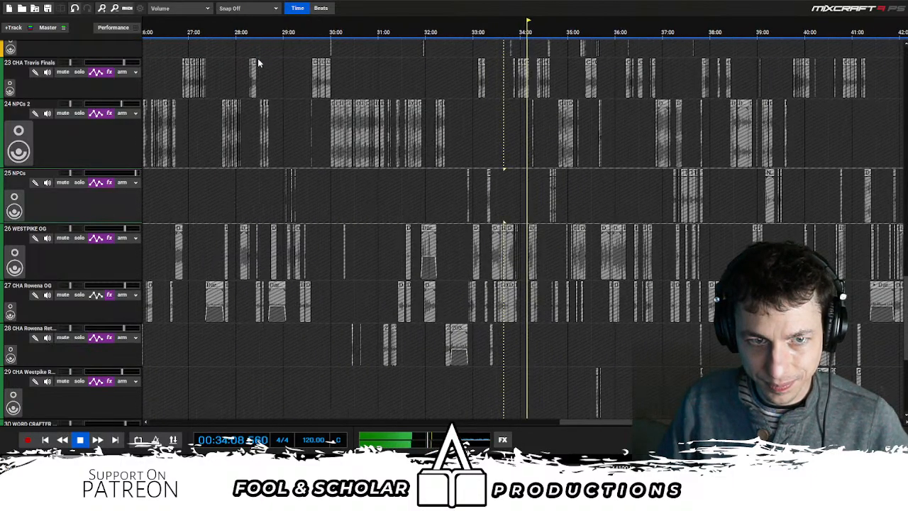
scroll(258, 58, "down", 4)
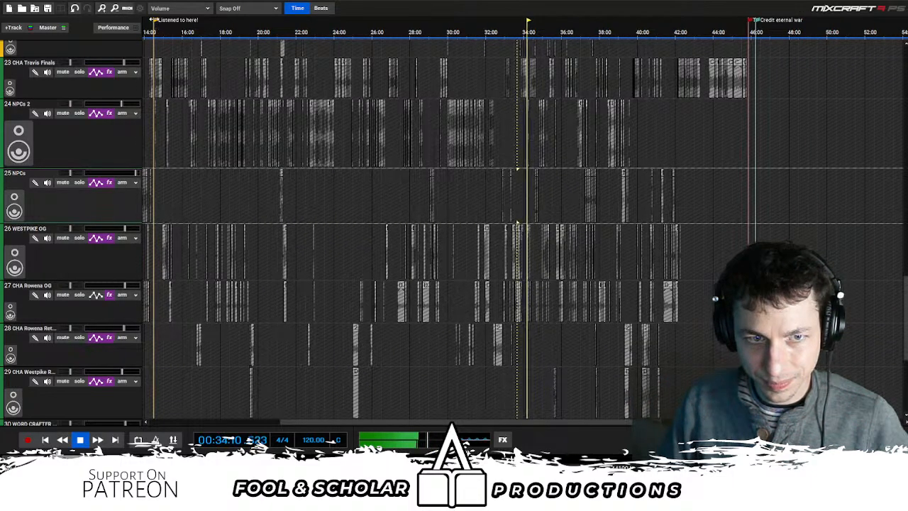
left_click_drag(152, 20, 527, 26)
scroll(614, 175, "up", 4)
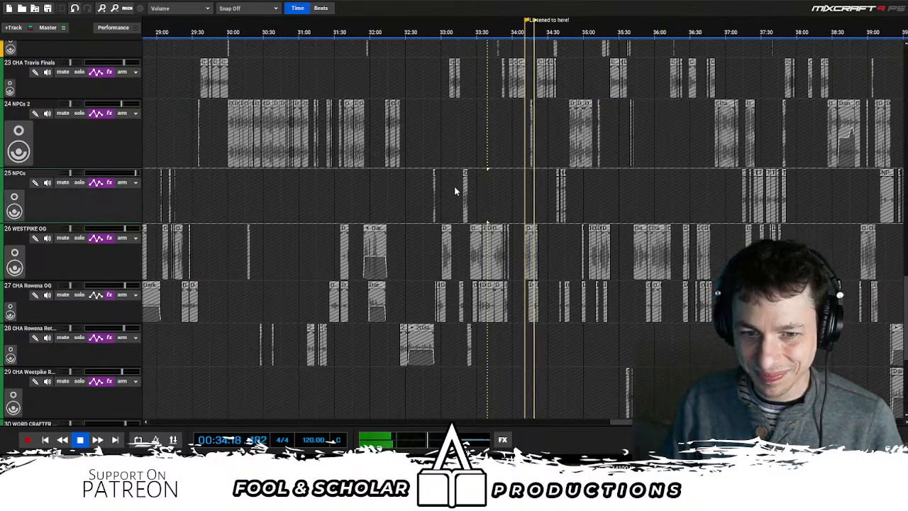
- Pause at about 34:18, resume through the CHA Travis Finals and NPCs 2 clips, and stop at about 35:22
key("space")
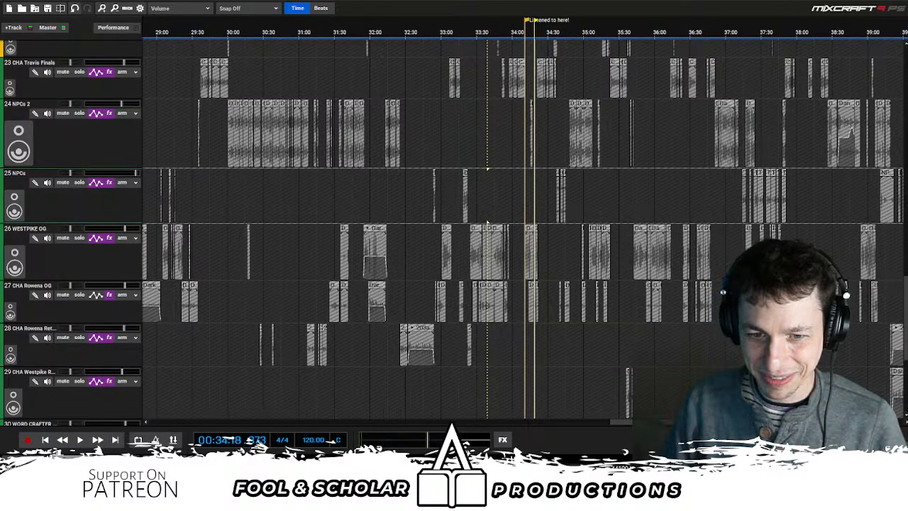
scroll(577, 150, "up", 6)
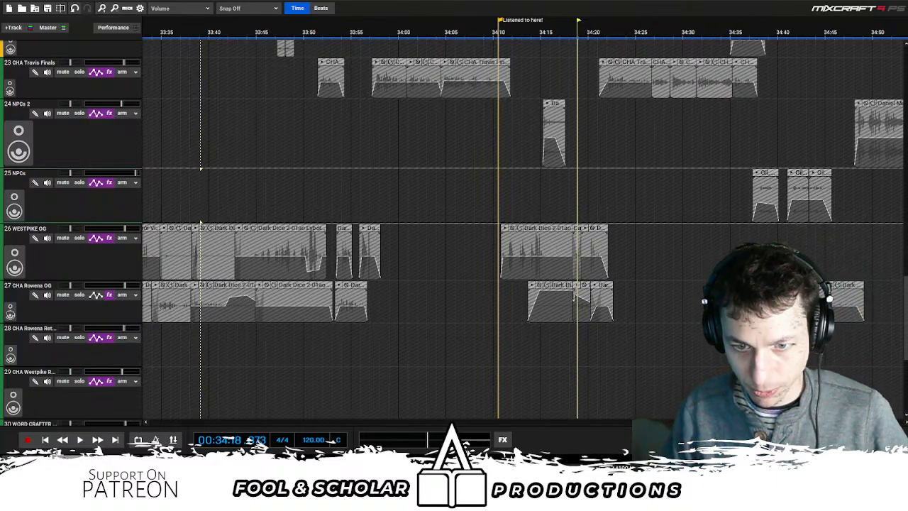
key("space")
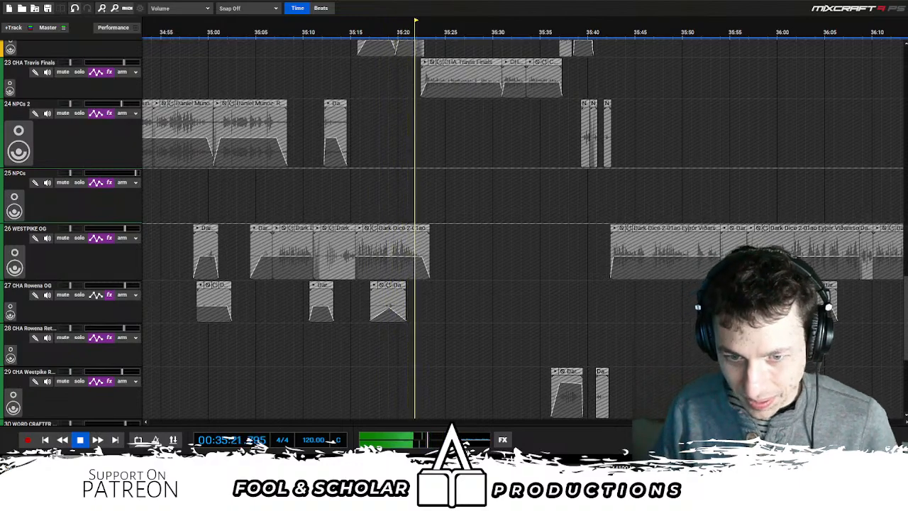
key("space")
- Spot-check the passage around the "Listened to here!" marker from about 34:05 and 34:12, and skip ahead to about 34:34
scroll(462, 213, "down", 4)
scroll(544, 214, "up", 5)
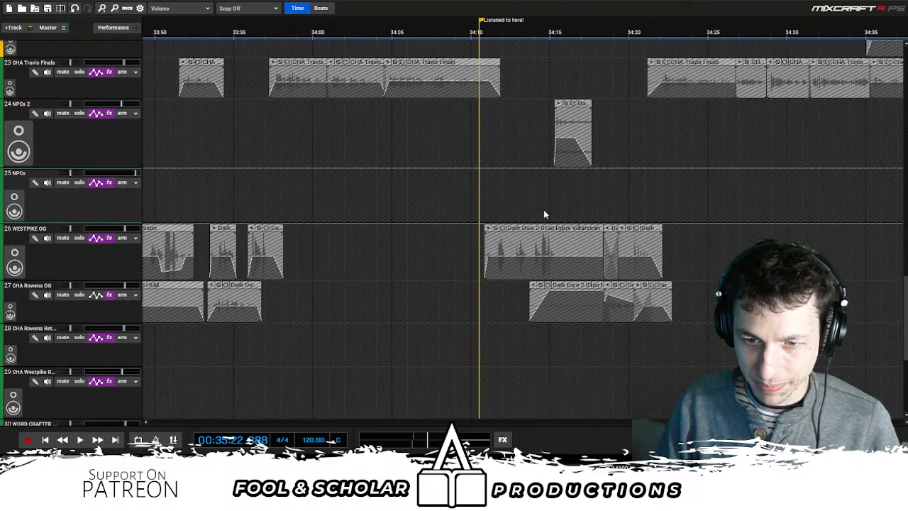
left_click(403, 203)
key("space")
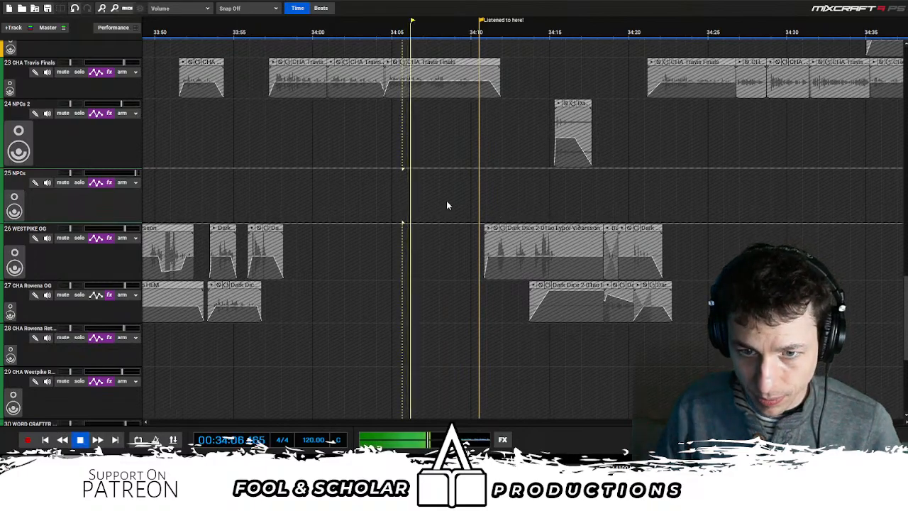
left_click(516, 200)
scroll(536, 201, "down", 2)
left_click(729, 218)
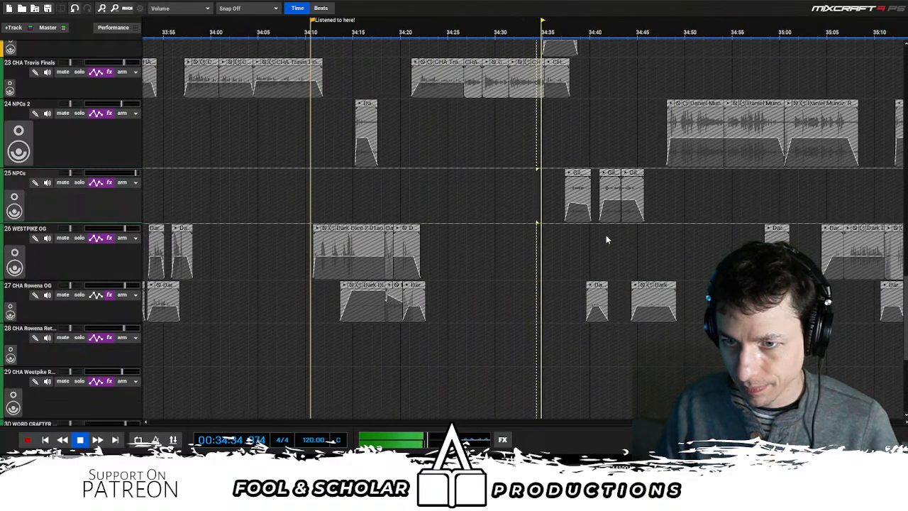
- Sample short passages from about 34:24 through 34:39, 34:53 and 35:01, and continue playback from about 35:15
left_click(493, 227)
left_click(446, 227)
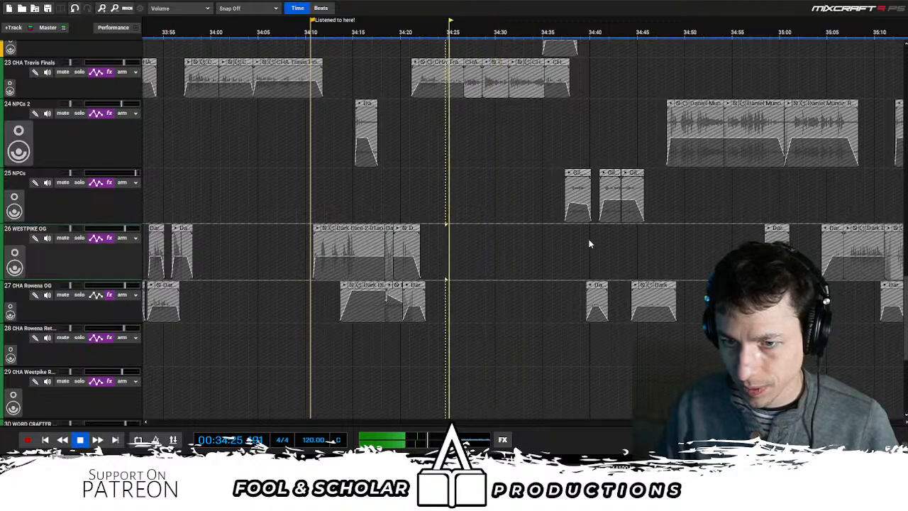
left_click(590, 244)
left_click(713, 248)
left_click(603, 195)
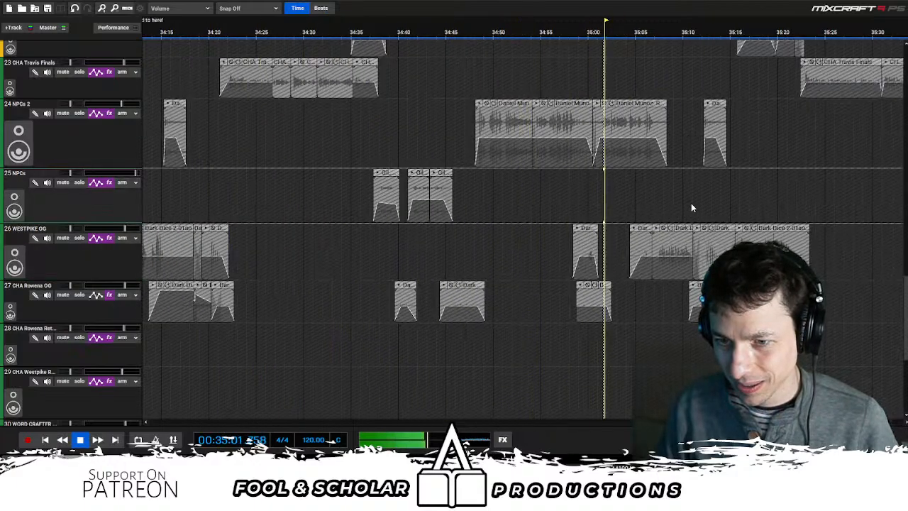
left_click(692, 203)
left_click(733, 208)
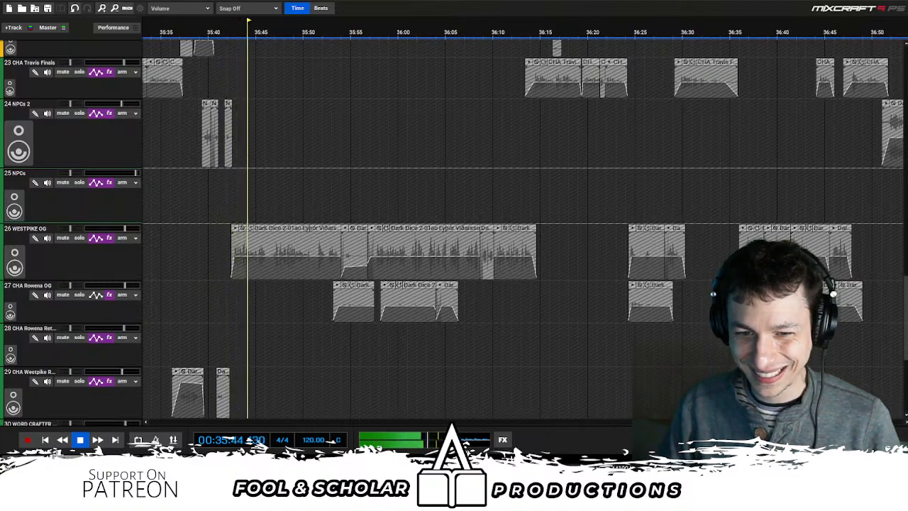
- Listen on through the long WESTPIKE OG dialogue from about 35:44, pause at about 36:41 and resume playback
key("space")
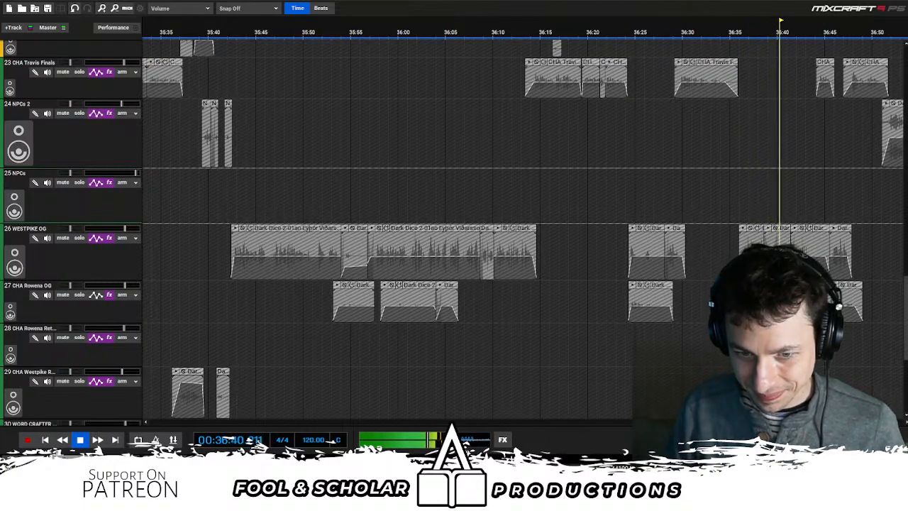
key("space")
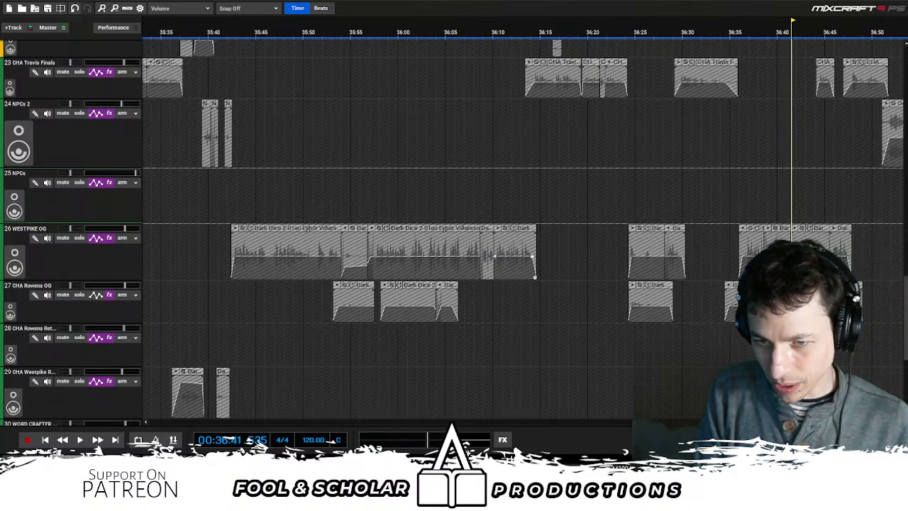
key("space")
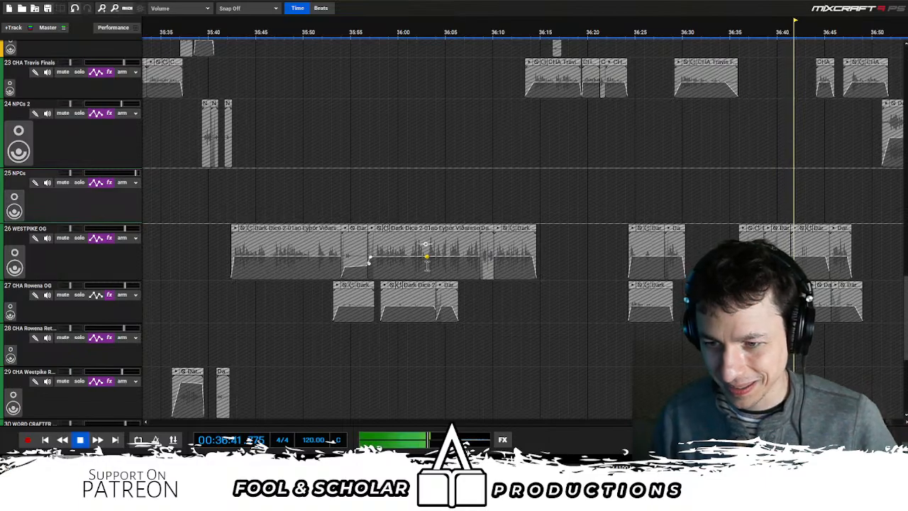
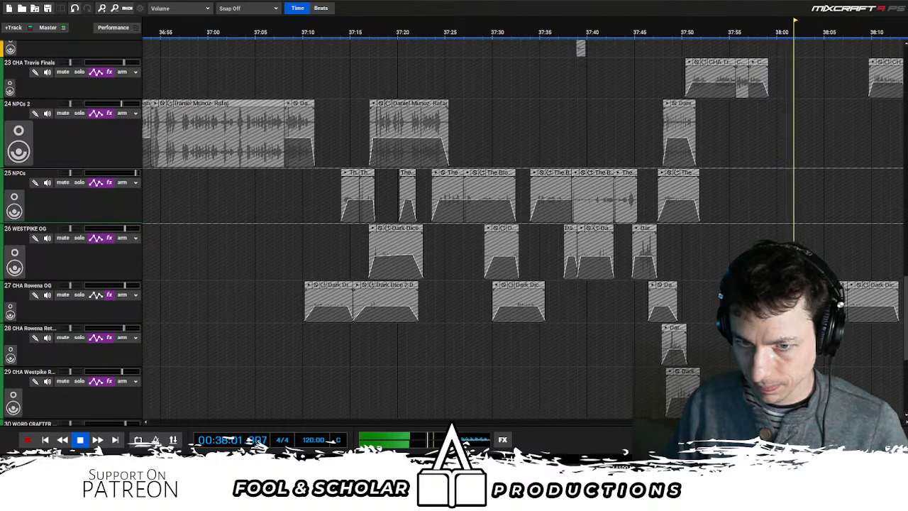
- Pause at about 38:02, resume listening to about 39:04, pause there and continue playback
key("space")
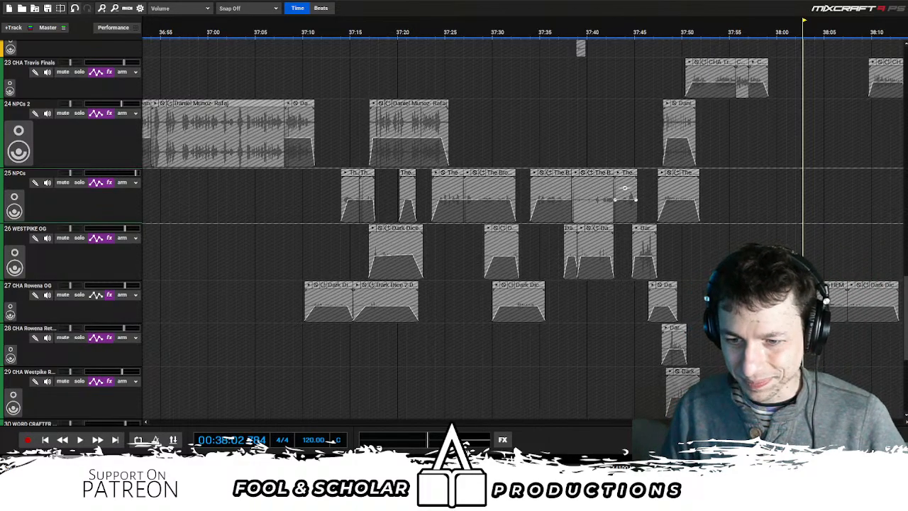
key("space")
scroll(734, 222, "down", 2)
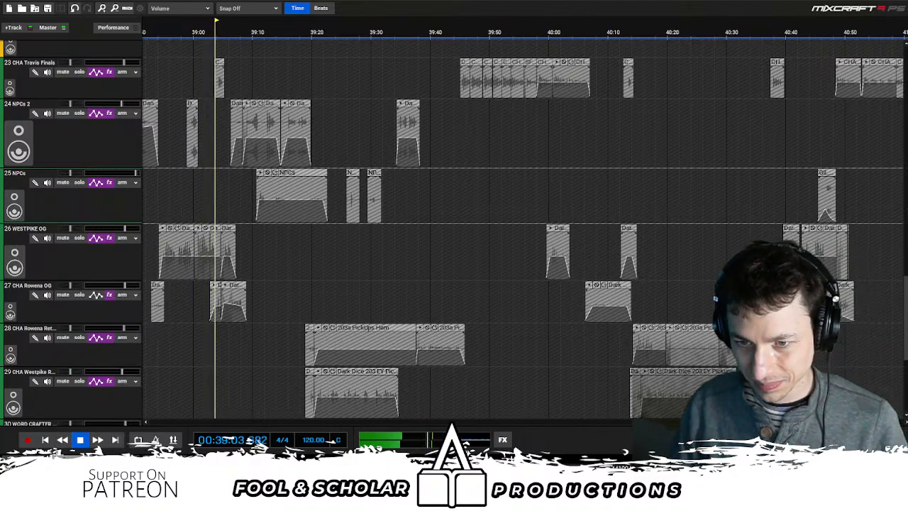
key("space")
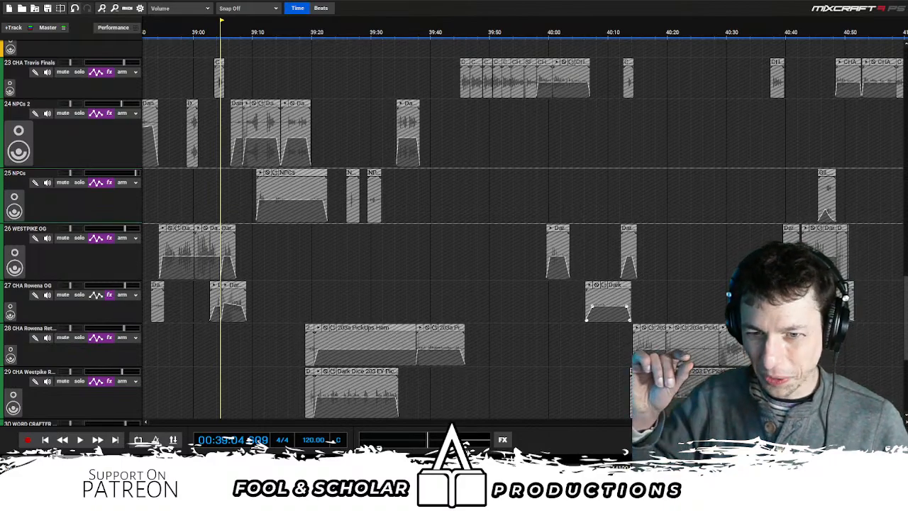
key("space")
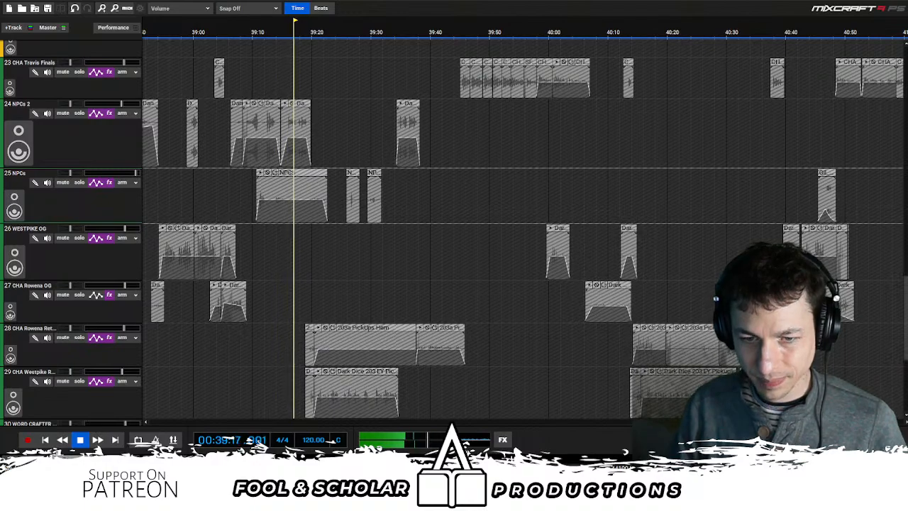
- Pause at about 39:19 where the CHA Rowena and CHA Westpike pickup clips begin, and resume playback
scroll(637, 241, "up", 3)
scroll(636, 248, "up", 2)
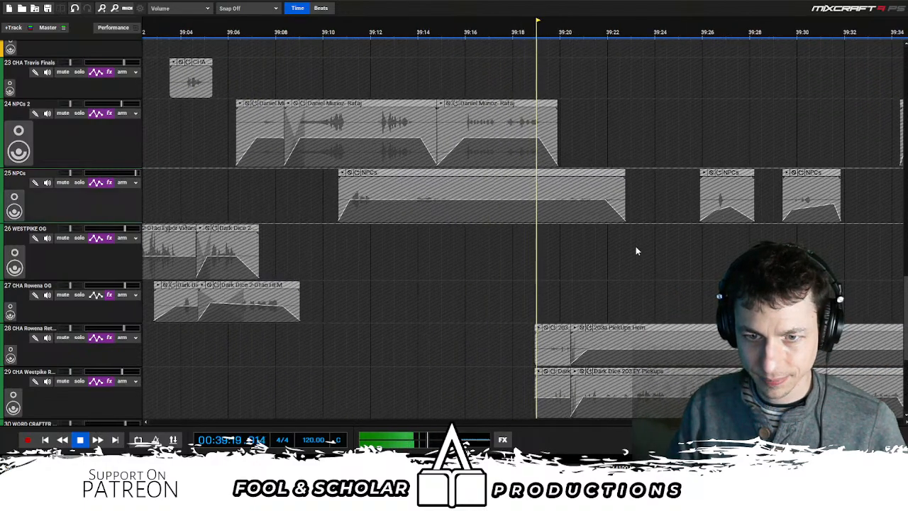
key("space")
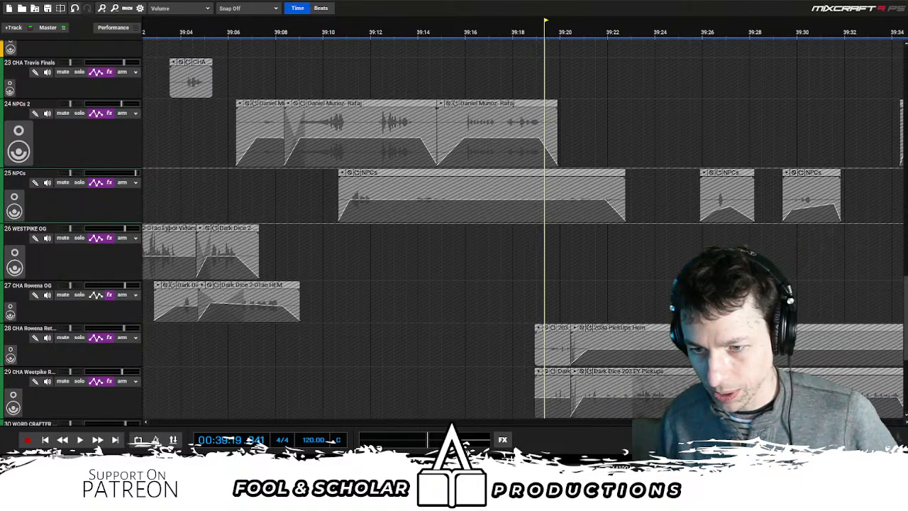
key("space")
scroll(593, 272, "down", 1)
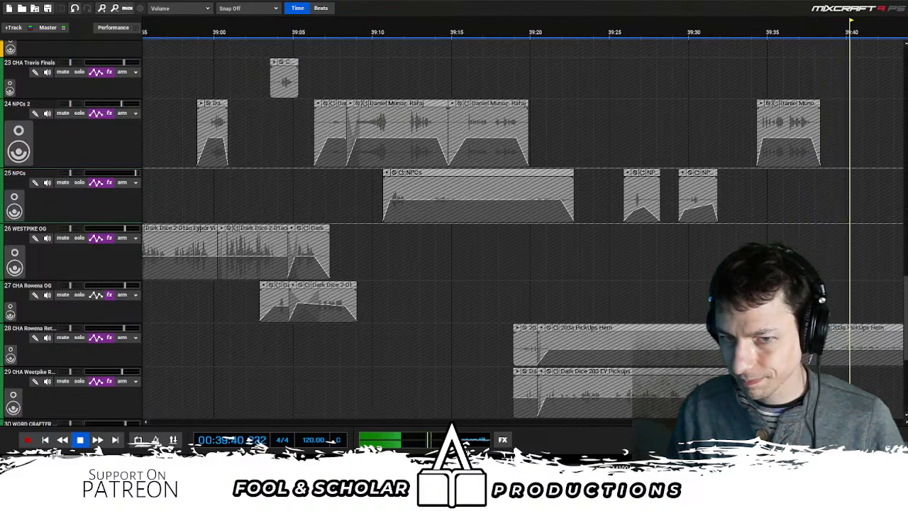
- Stop at about 39:40 and recheck the start of the CHA Rowena and CHA Westpike pickups, stopping at about 39:21
key("space")
left_click(551, 276)
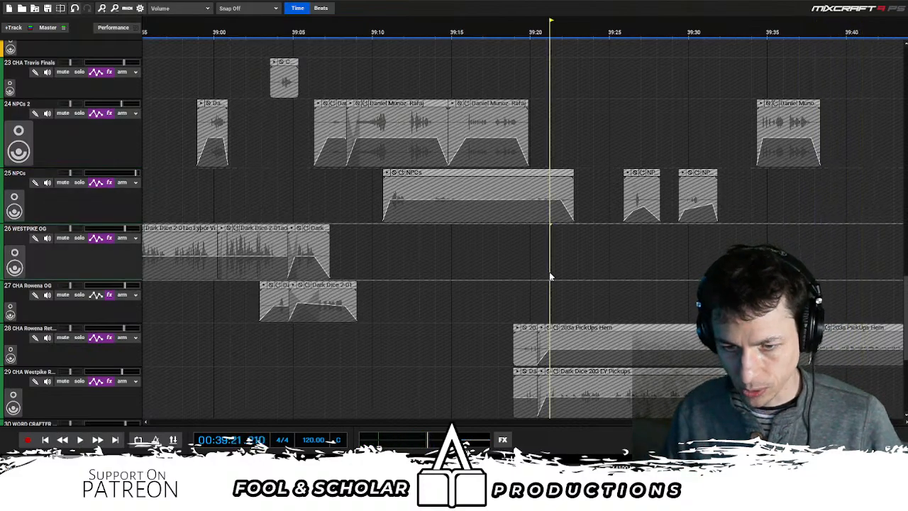
double_click(32, 374)
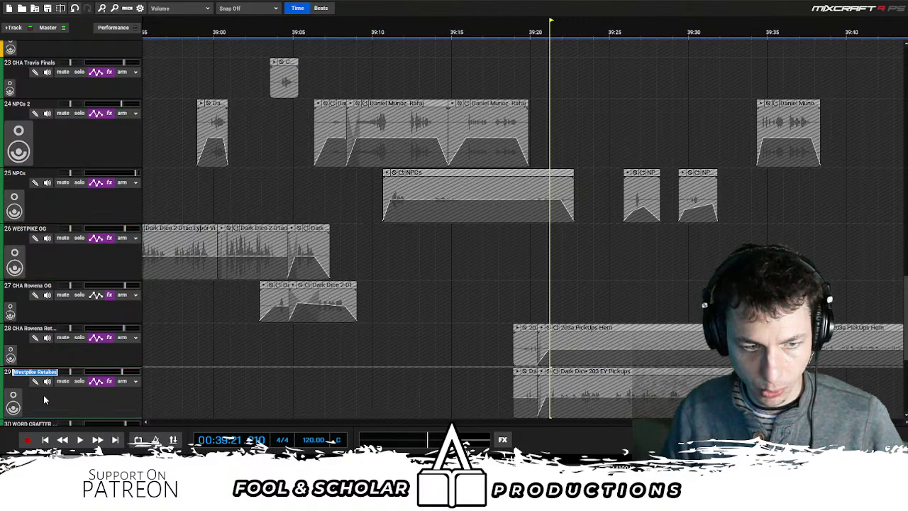
left_click(562, 312)
left_click(534, 313)
key("space")
left_click(522, 315)
scroll(556, 303, "down", 1)
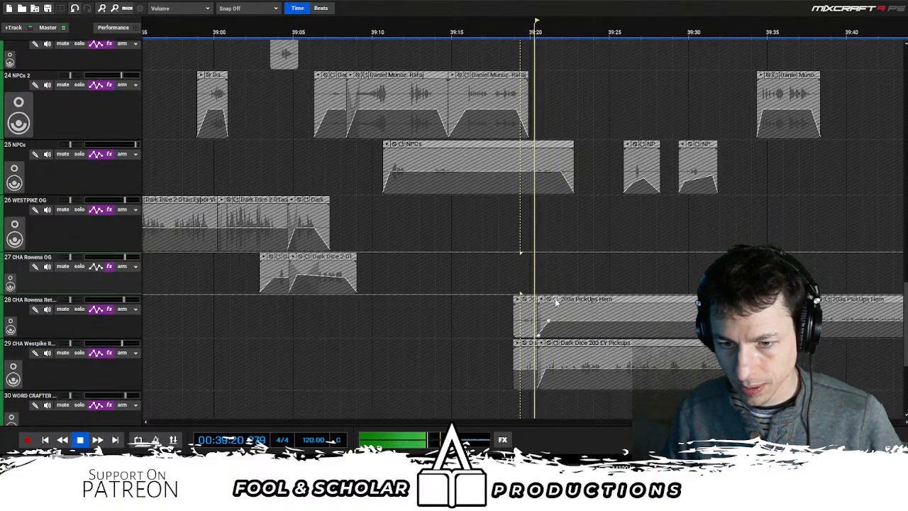
key("space")
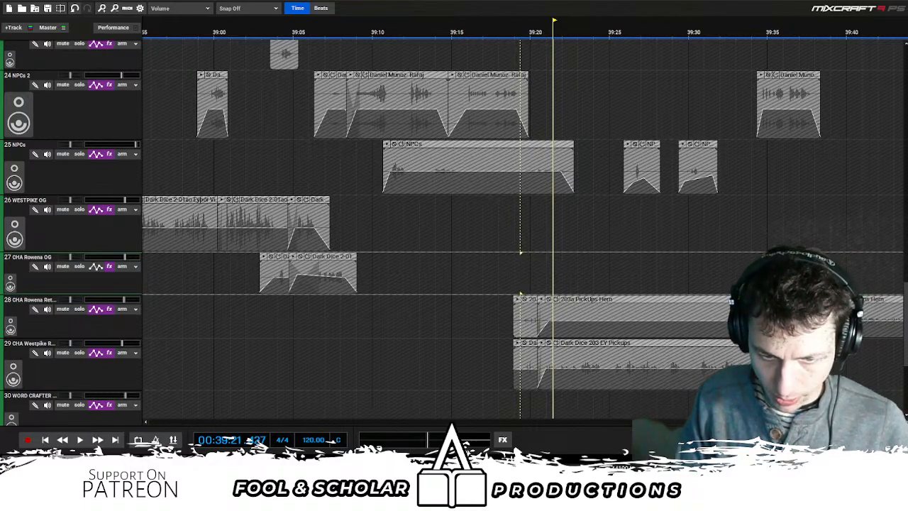
- Resume from about 39:21, pause at about 40:06 near the CHA Rowena OG clip and continue listening
key("space")
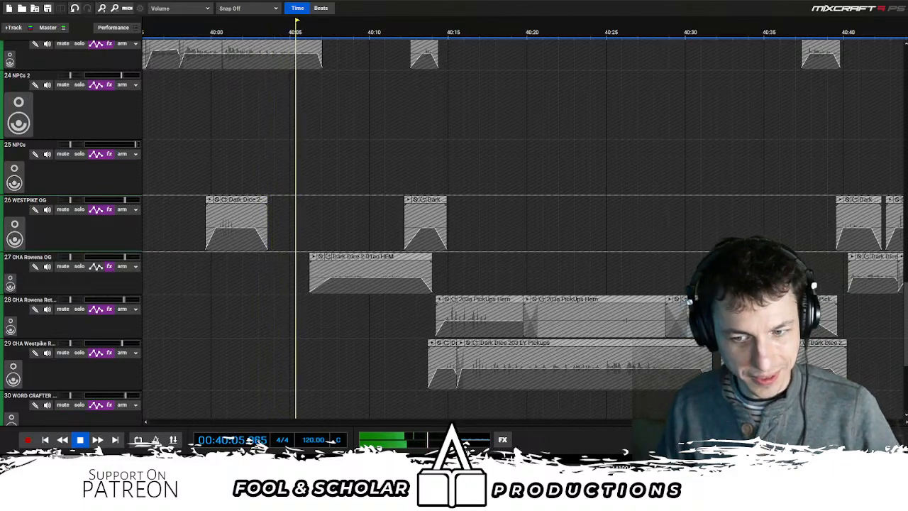
key("space")
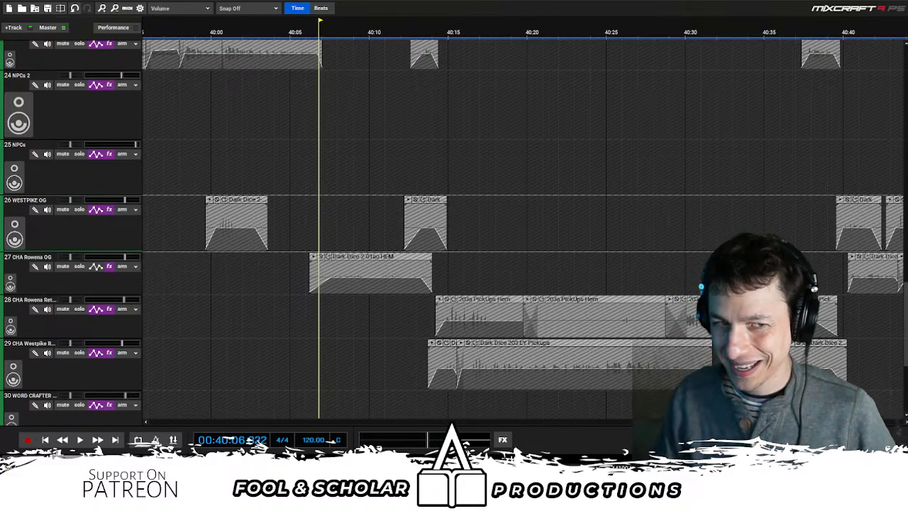
key("space")
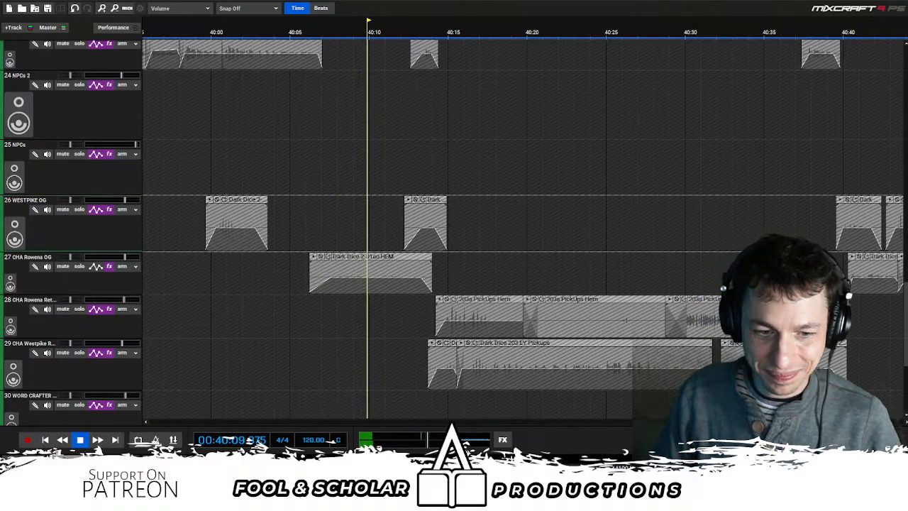
scroll(414, 213, "down", 1)
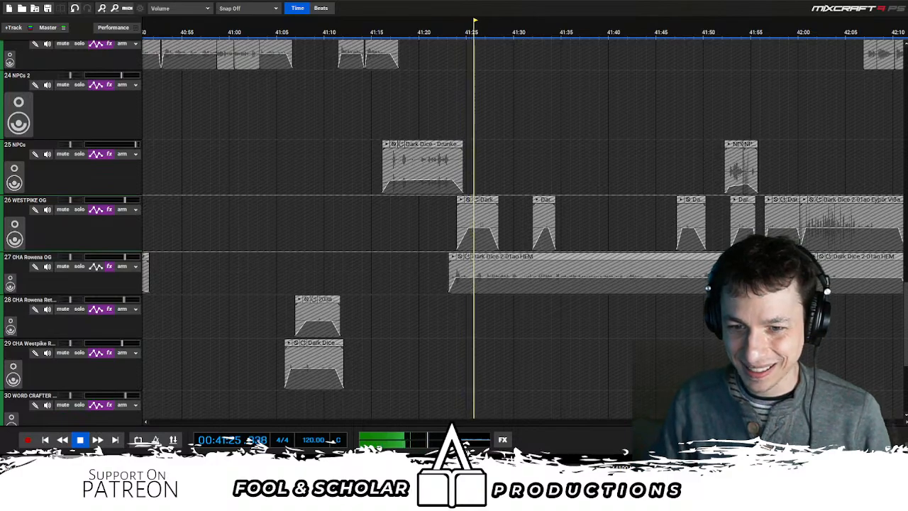
- Stop at about 41:25, spot-check the lead-in to the NPCs Drunken Storyteller clip from 41:15, and replay from about 41:07
key("space")
left_click(372, 241)
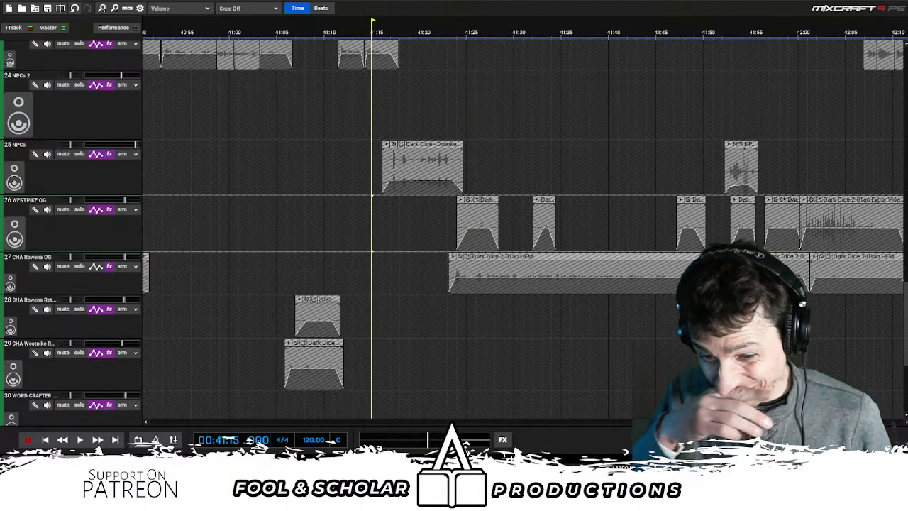
key("space")
scroll(376, 214, "up", 1)
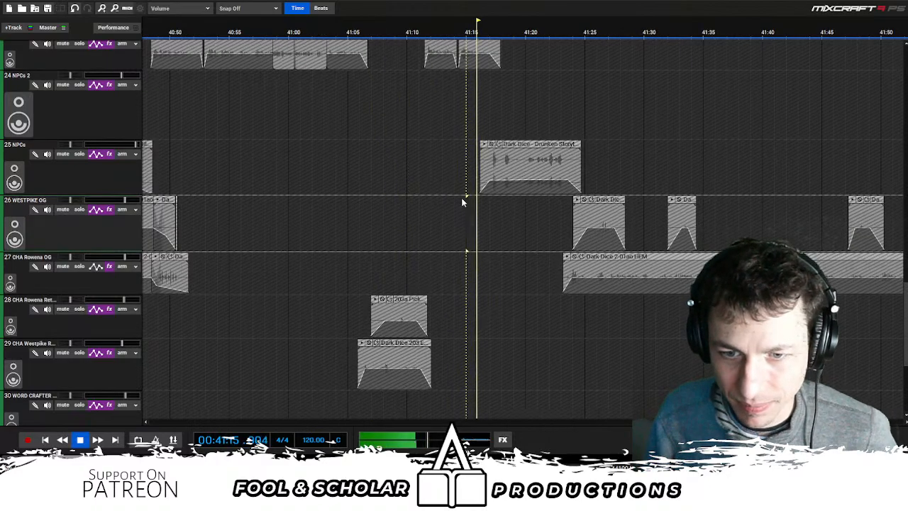
left_click(496, 204)
key("space")
left_click(378, 236)
key("space")
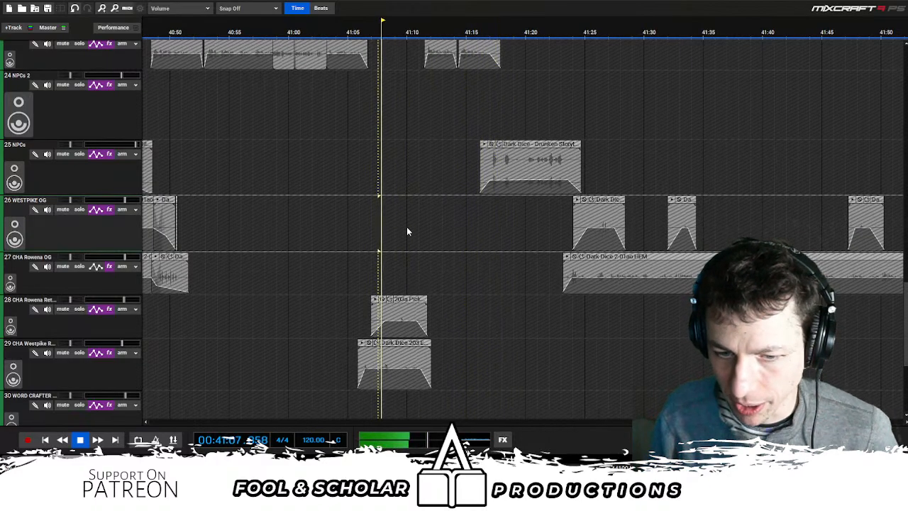
- Listen through the short CHA Rowena and CHA Westpike pickup clips and pause at about 41:12
scroll(444, 244, "up", 1)
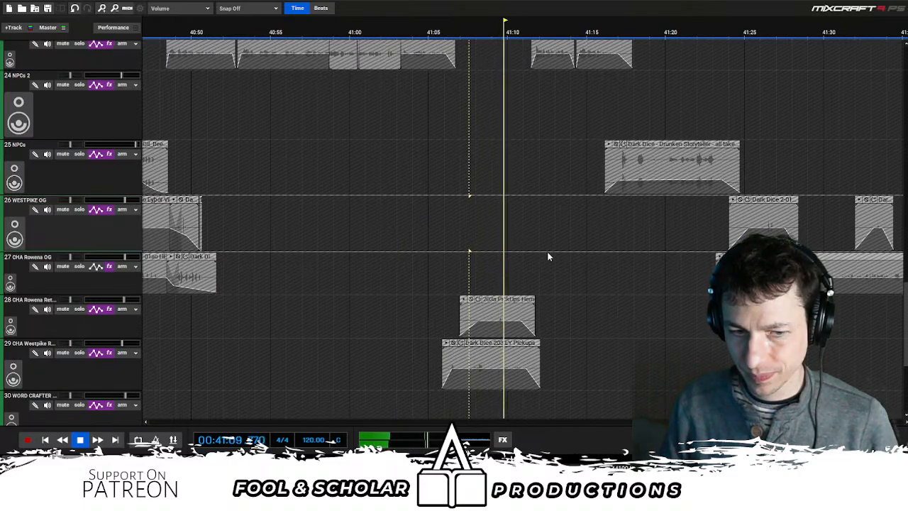
scroll(548, 255, "down", 2)
double_click(32, 344)
key("Left")
type("CHA")
key("Return")
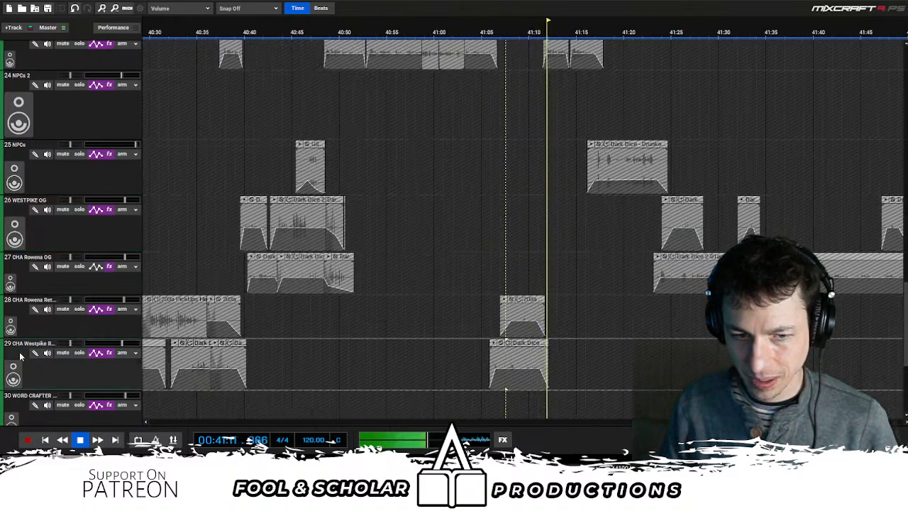
key("space")
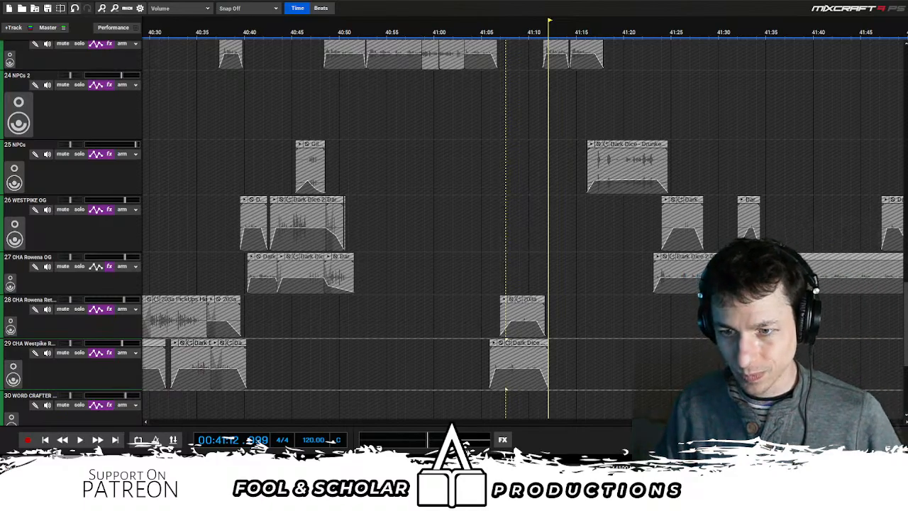
- Play the NPCs Drunken Storyteller clip from just before its start, pause at about 41:27 and resume
left_click(587, 264)
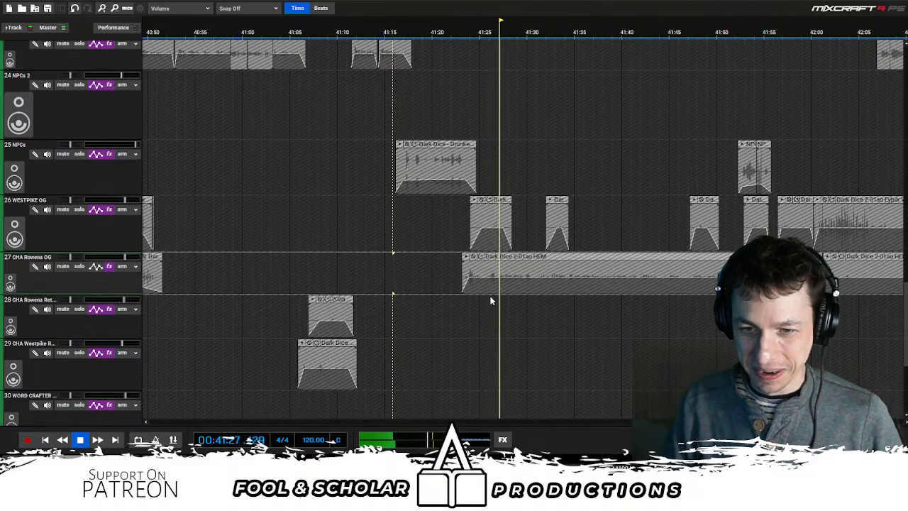
key("space")
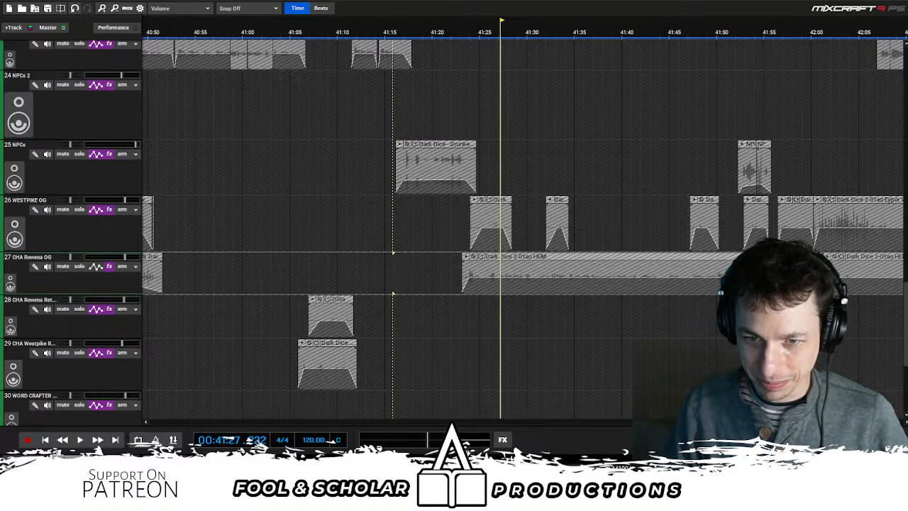
key("space")
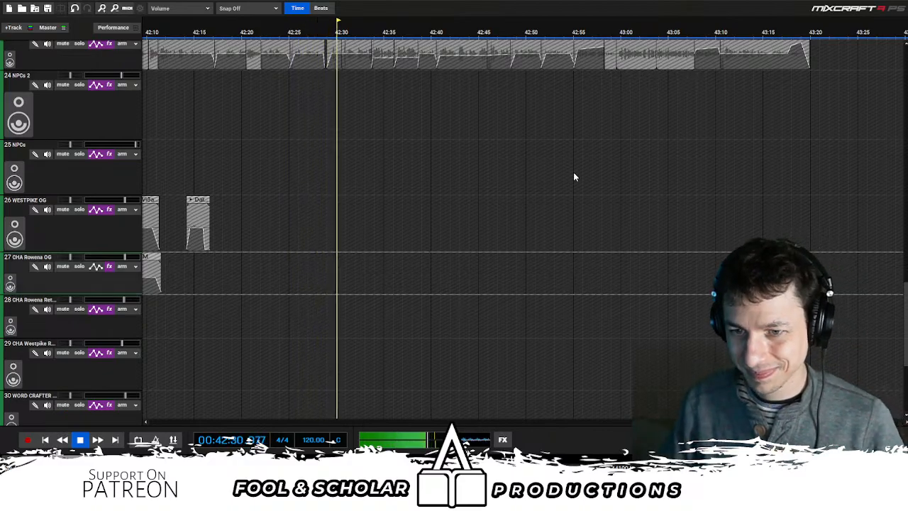
- Check CHA Travis Finals against MUS Main, stopping at about 42:55 and replaying from about 42:53
scroll(576, 175, "down", 2)
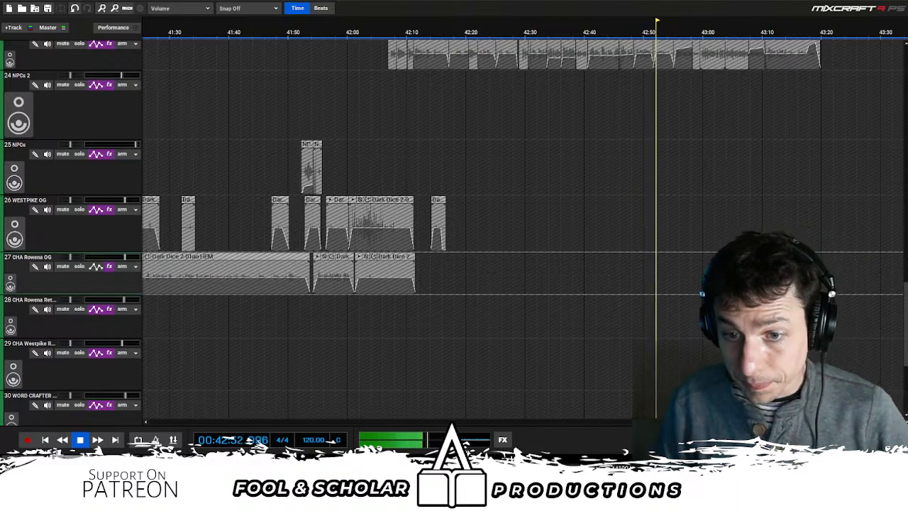
scroll(621, 110, "down", 2)
left_click_drag(905, 316, 906, 259)
scroll(890, 179, "up", 2)
scroll(672, 281, "up", 2)
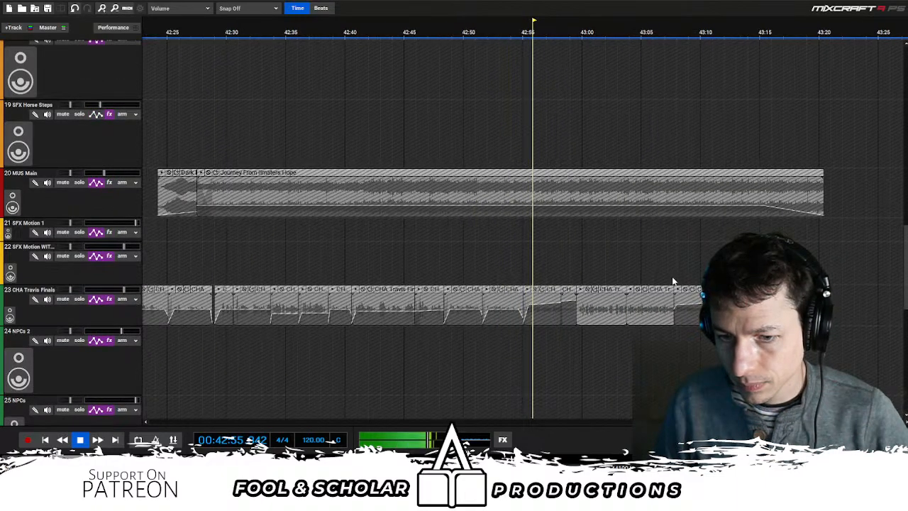
key("space")
left_click(475, 260)
scroll(484, 260, "up", 1)
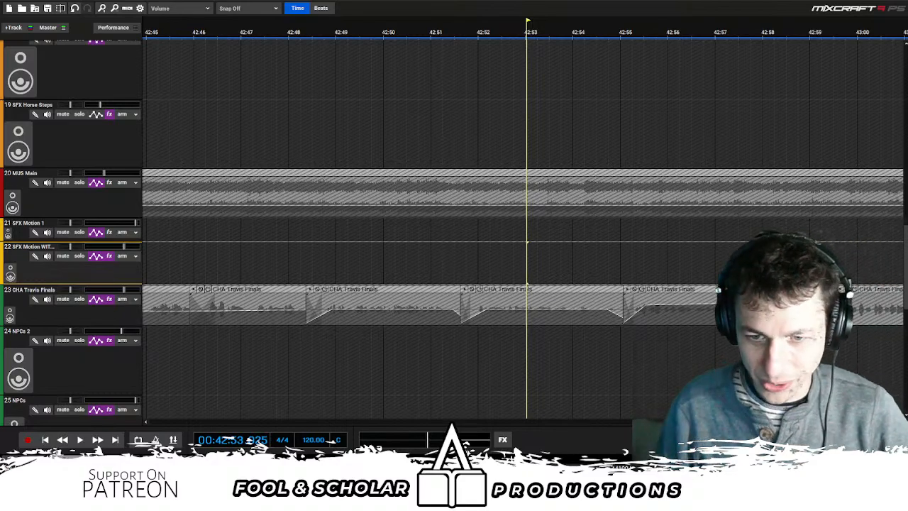
key("space")
- Listen on through the end of the CHA Travis Finals narration and the music fade, stopping at about 43:20
scroll(572, 254, "down", 3)
scroll(557, 259, "down", 2)
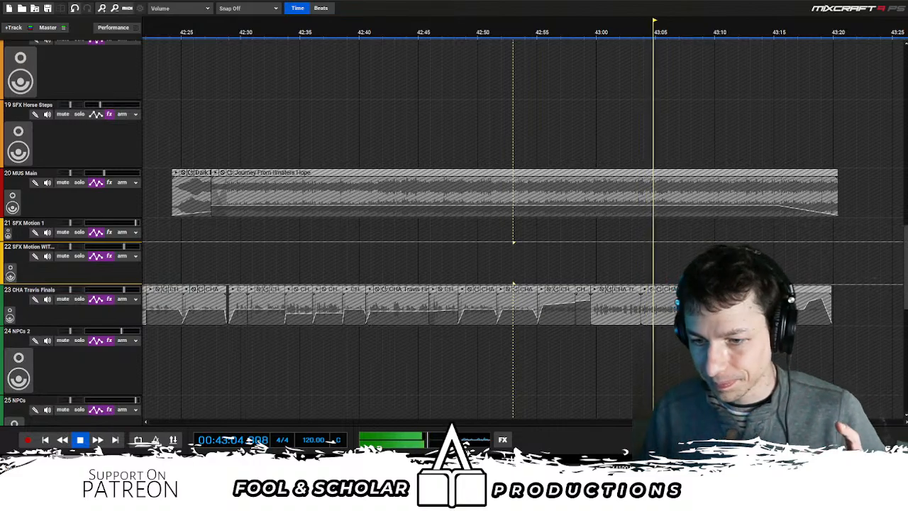
scroll(611, 252, "down", 2)
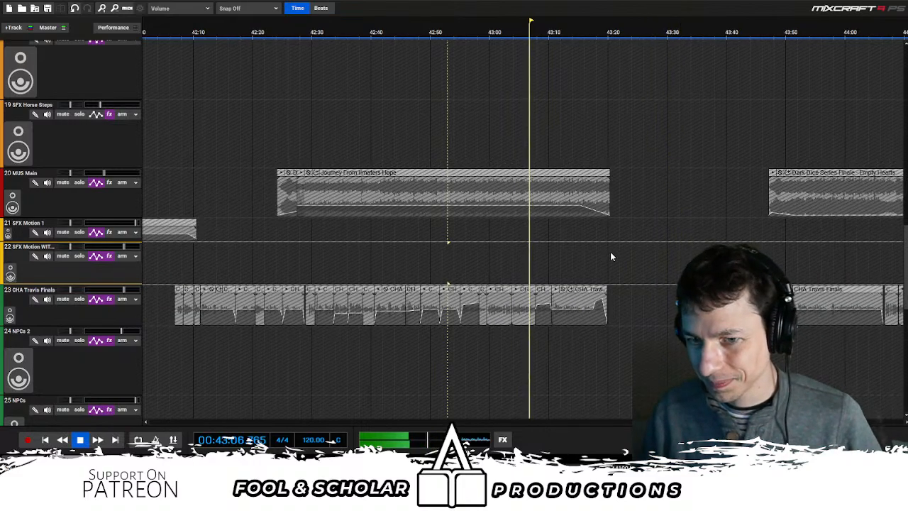
left_click_drag(570, 249, 595, 248)
scroll(596, 248, "right", 2)
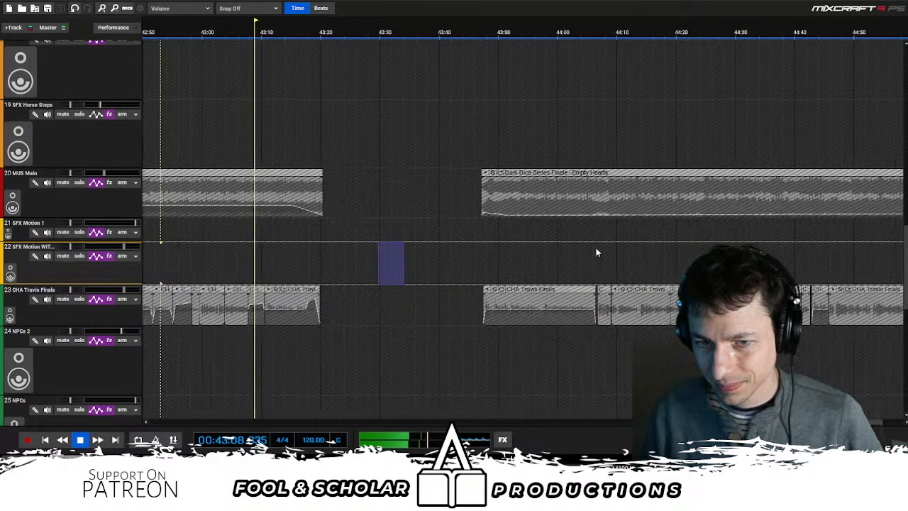
scroll(731, 248, "down", 1)
left_click_drag(905, 236, 900, 257)
scroll(445, 175, "up", 2)
left_click_drag(557, 145, 510, 137)
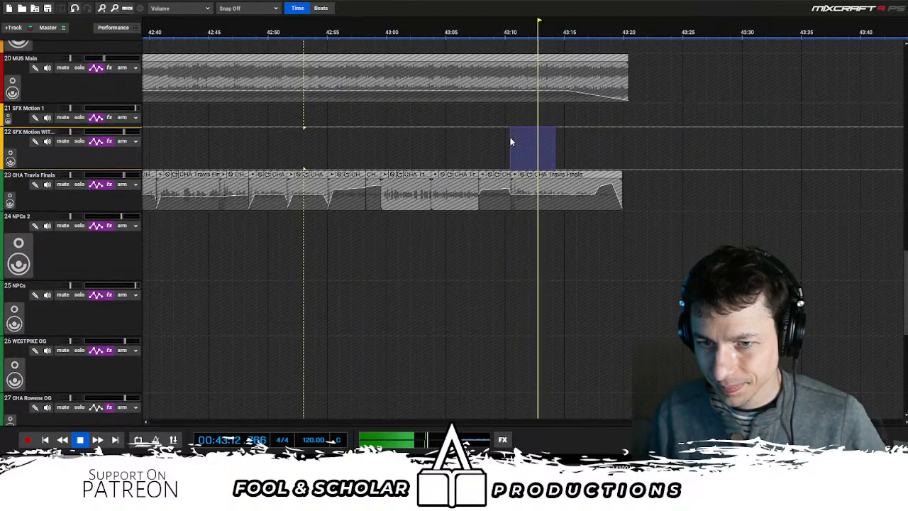
scroll(522, 131, "up", 2)
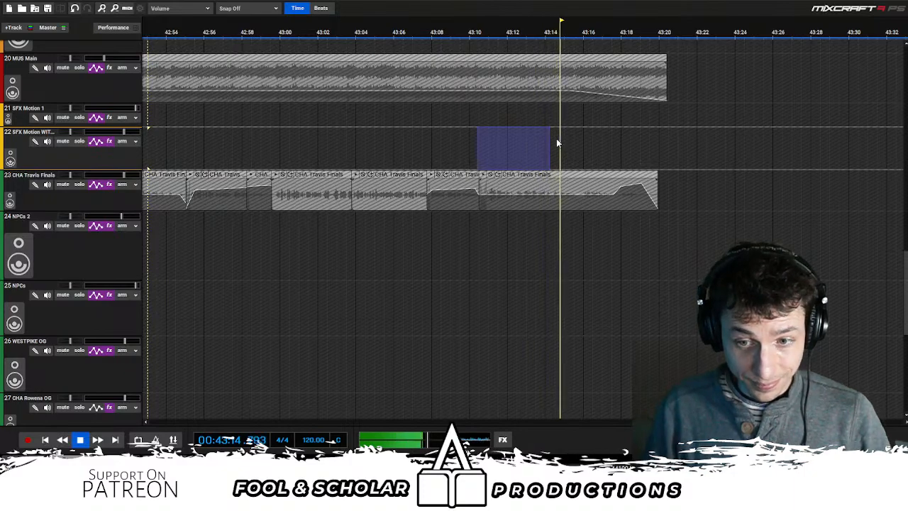
scroll(609, 134, "down", 2)
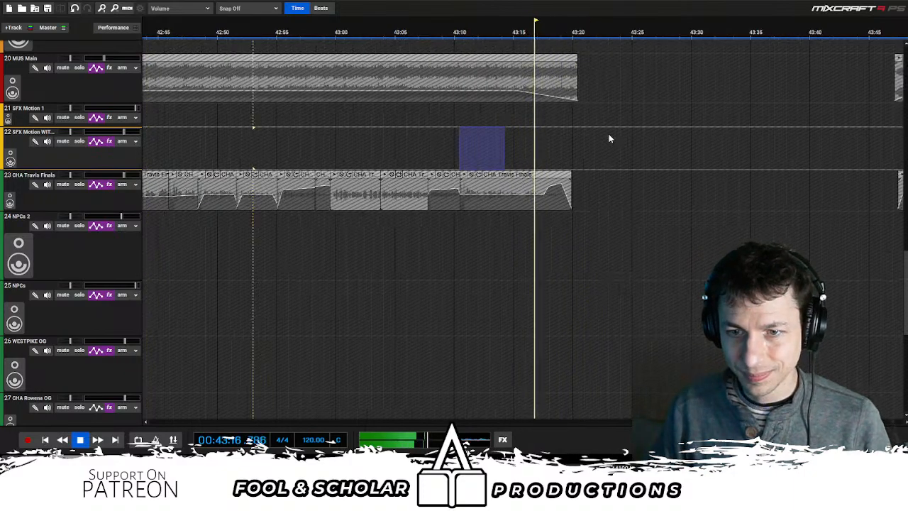
scroll(607, 142, "up", 2)
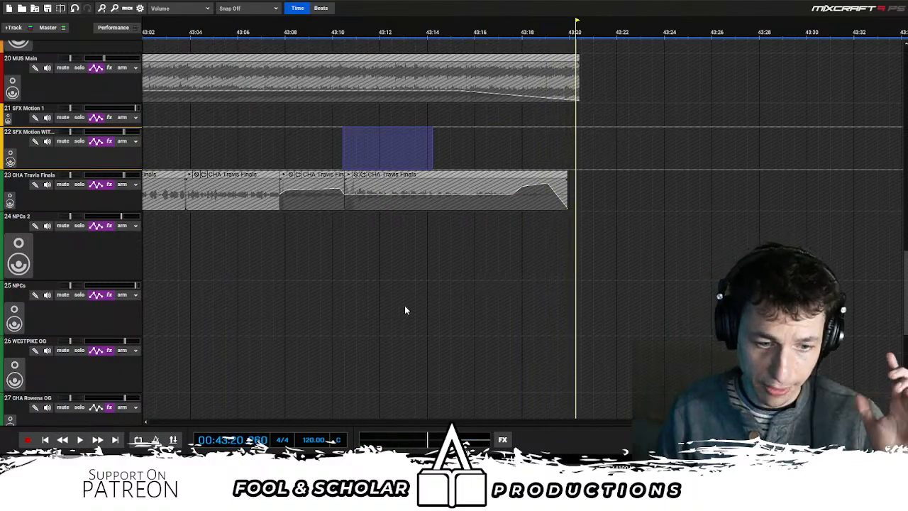
- Bring the DD 204A Draft track into view and return the playhead to the start of the project
scroll(406, 308, "down", 2)
key("Home")
scroll(291, 333, "down", 1)
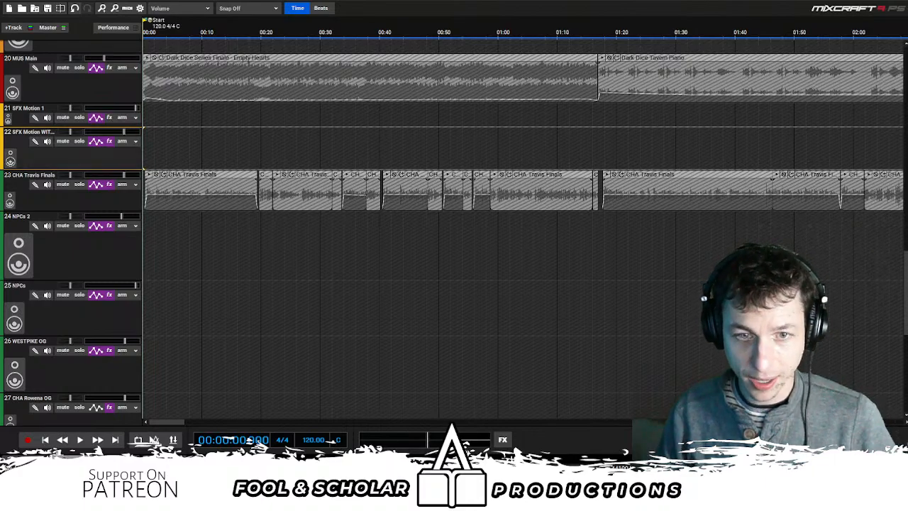
scroll(255, 277, "down", 2)
left_click_drag(906, 274, 906, 68)
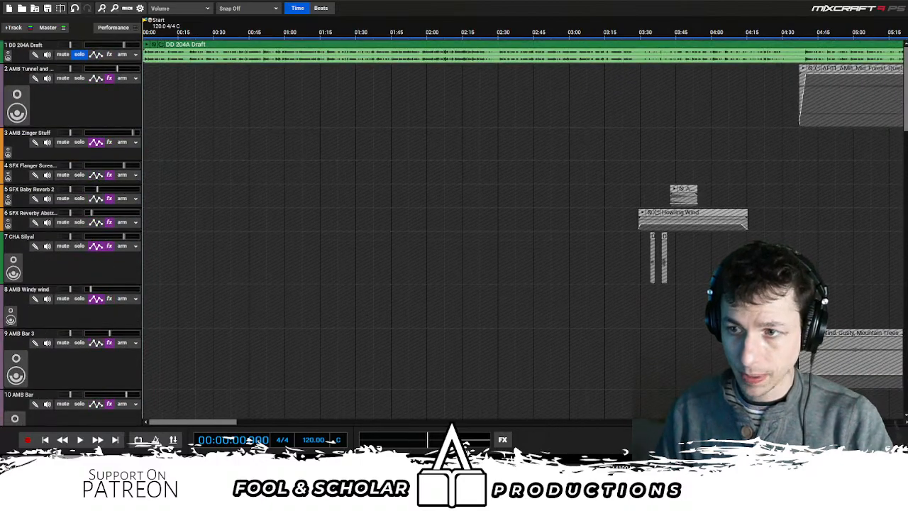
left_click(297, 181)
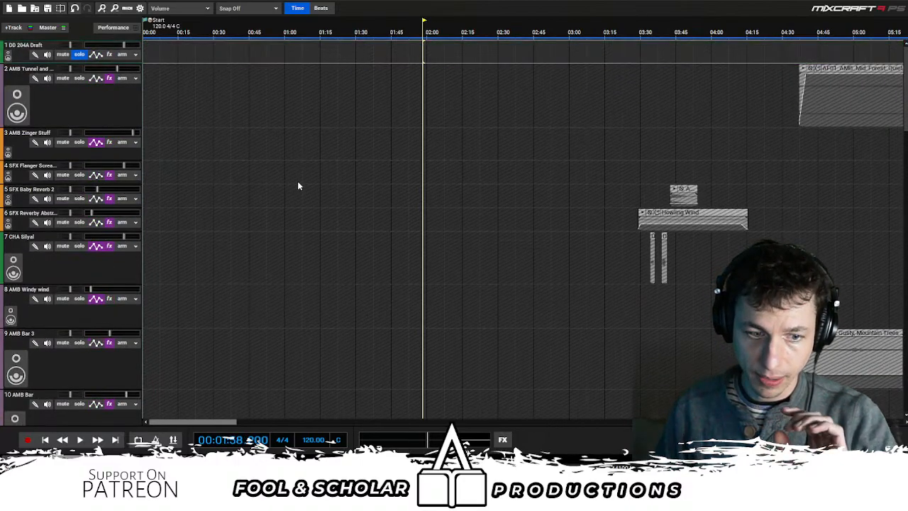
left_click(45, 439)
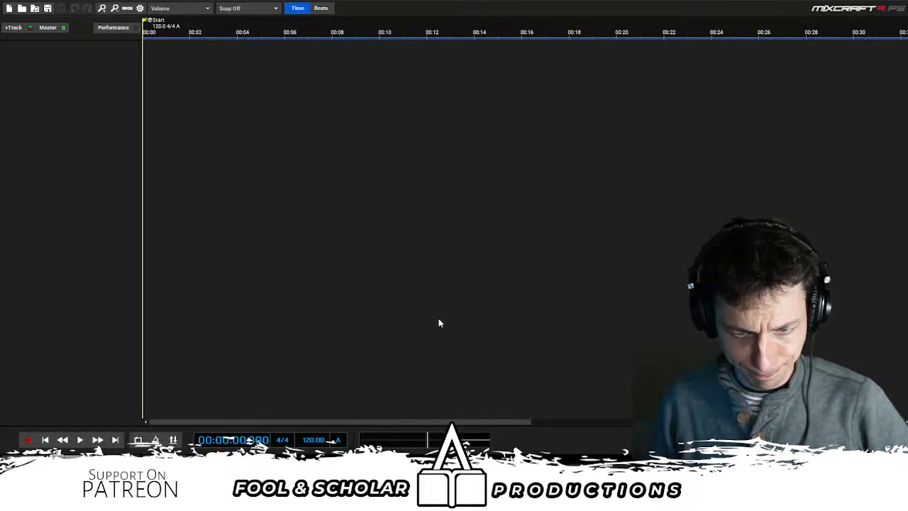
- Confirm loading a project in place of the empty session
key("Return")
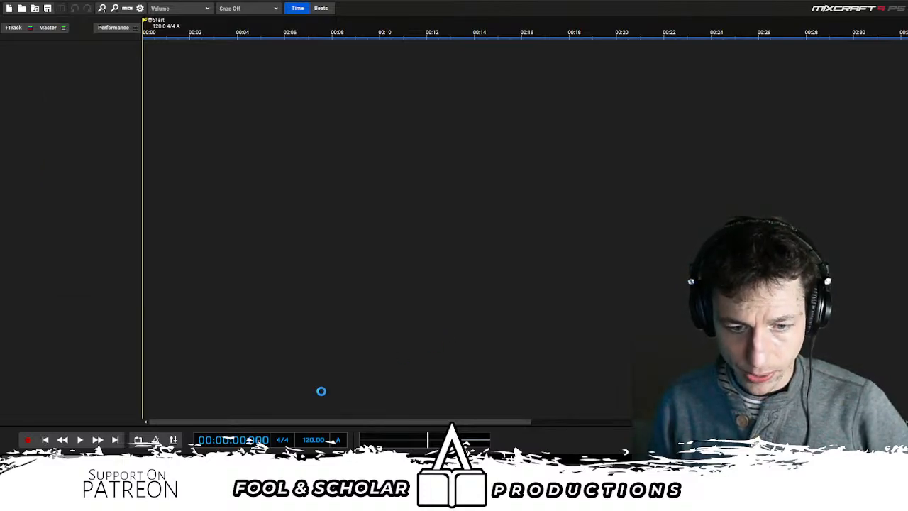